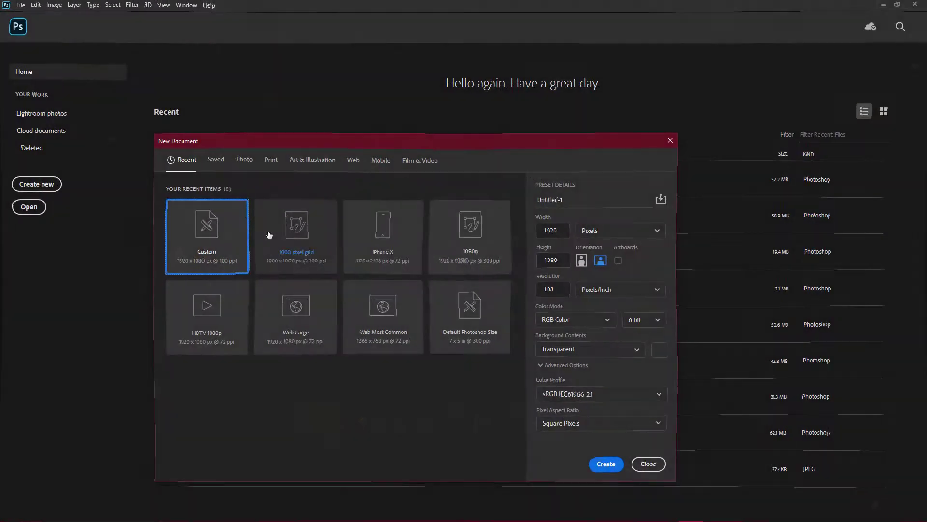
- Zoom in on the new blank 1920×1080 transparent canvas
{"action": "key", "text": "ctrl+equal"}
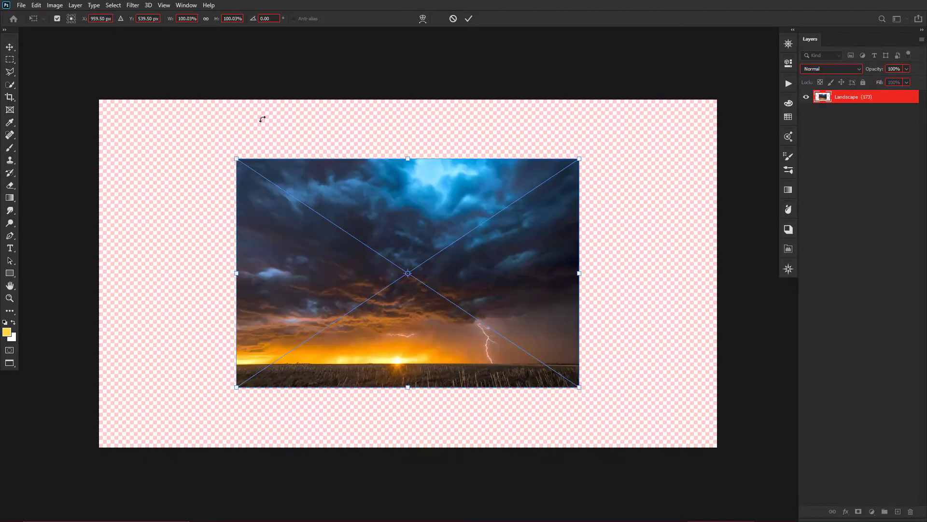
- Scale up and commit the storm photo, then crop the canvas edges to remove transparent strips
{"action": "mouse_move", "coordinate": [234, 160]}
{"action": "left_mouse_down"}
{"action": "mouse_move", "coordinate": [107, 137]}
{"action": "mouse_move", "coordinate": [111, 95]}
{"action": "mouse_move", "coordinate": [139, 105]}
{"action": "left_mouse_up"}
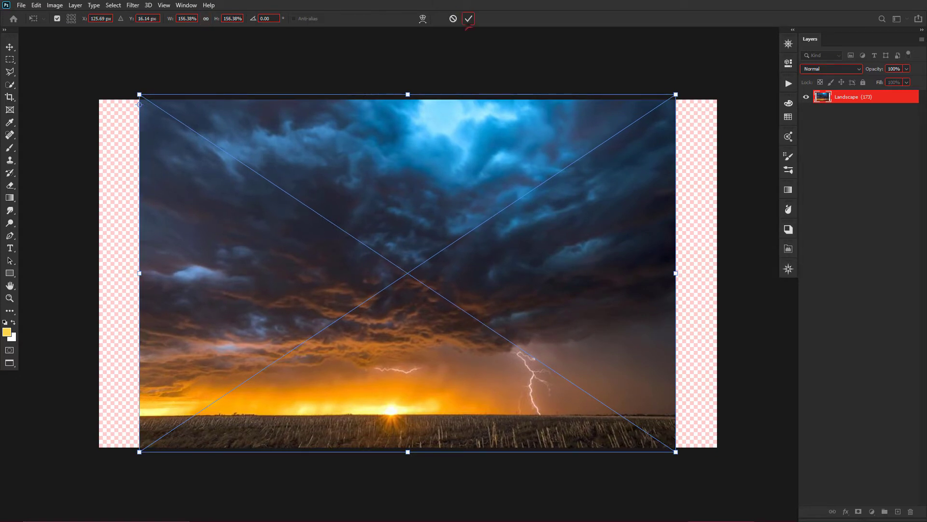
{"action": "key", "text": "Return"}
{"action": "key", "text": "c"}
{"action": "left_click_drag", "start_coordinate": [100, 273], "coordinate": [118, 273]}
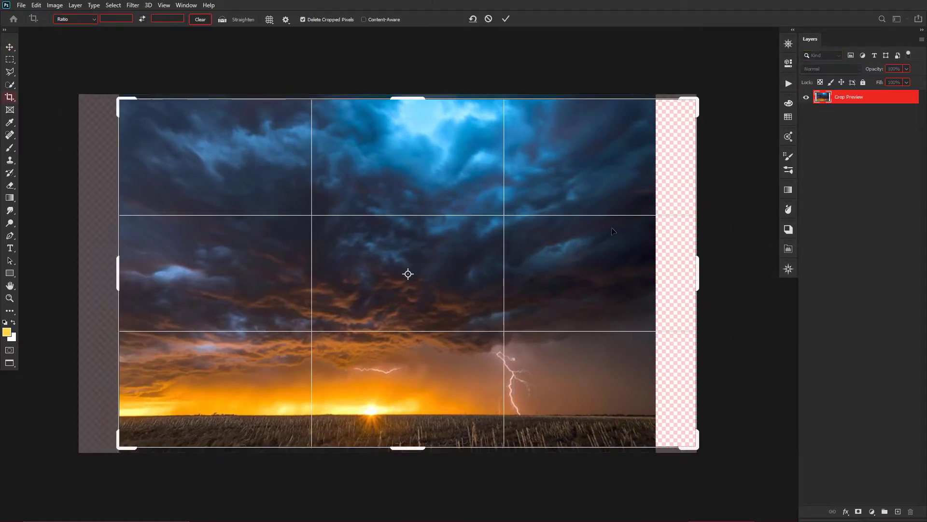
{"action": "left_click_drag", "start_coordinate": [697, 273], "coordinate": [676, 273]}
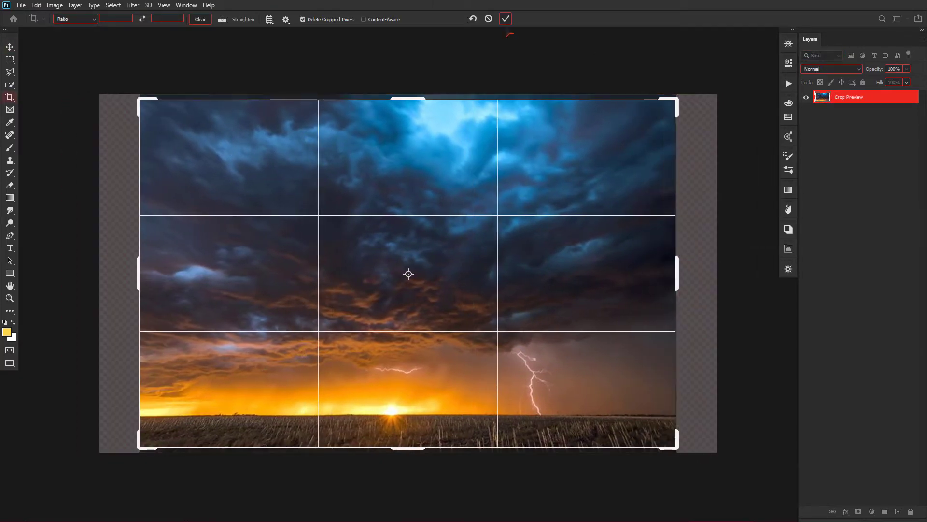
{"action": "left_click", "coordinate": [505, 19]}
{"action": "scroll", "coordinate": [607, 117], "scroll_direction": "down", "scroll_amount": 1}
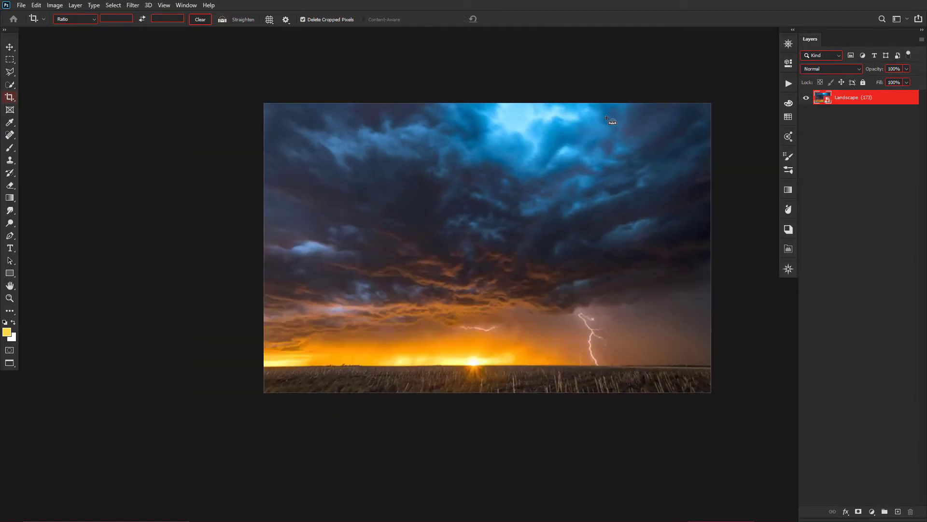
{"action": "scroll", "coordinate": [748, 145], "scroll_direction": "up", "scroll_amount": 1}
{"action": "scroll", "coordinate": [385, 265], "scroll_direction": "up", "scroll_amount": 1}
{"action": "scroll", "coordinate": [218, 368], "scroll_direction": "down", "scroll_amount": 1}
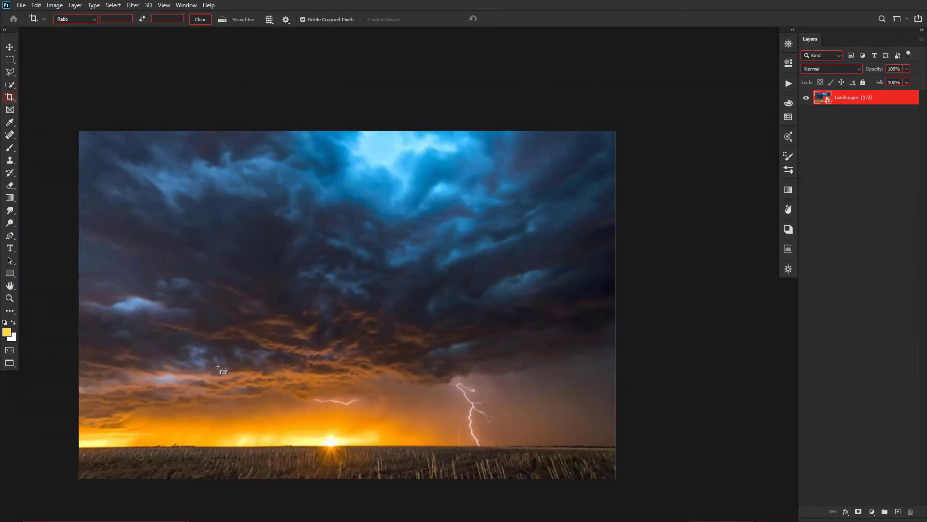
{"action": "scroll", "coordinate": [80, 407], "scroll_direction": "up", "scroll_amount": 1}
- Place the grassy field photo with the rock into the scene
{"action": "key", "text": "v"}
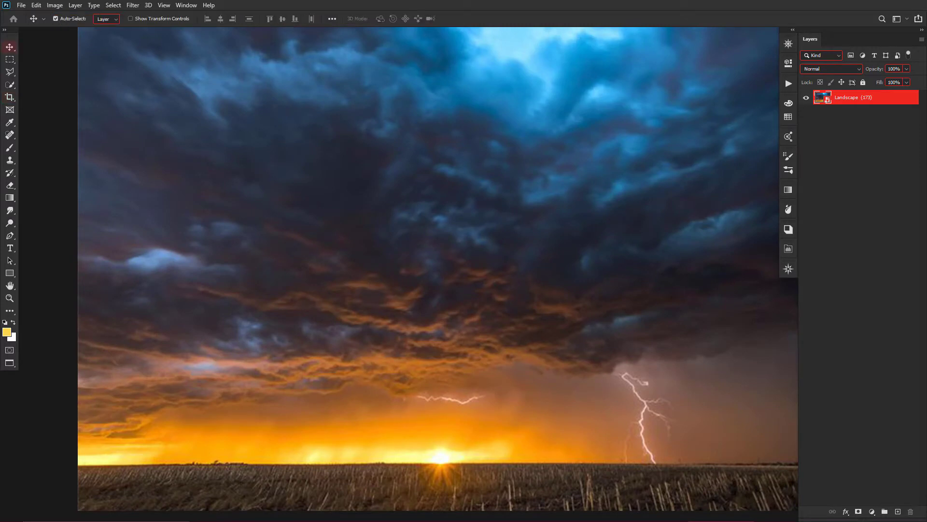
{"action": "scroll", "coordinate": [384, 177], "scroll_direction": "down", "scroll_amount": 1}
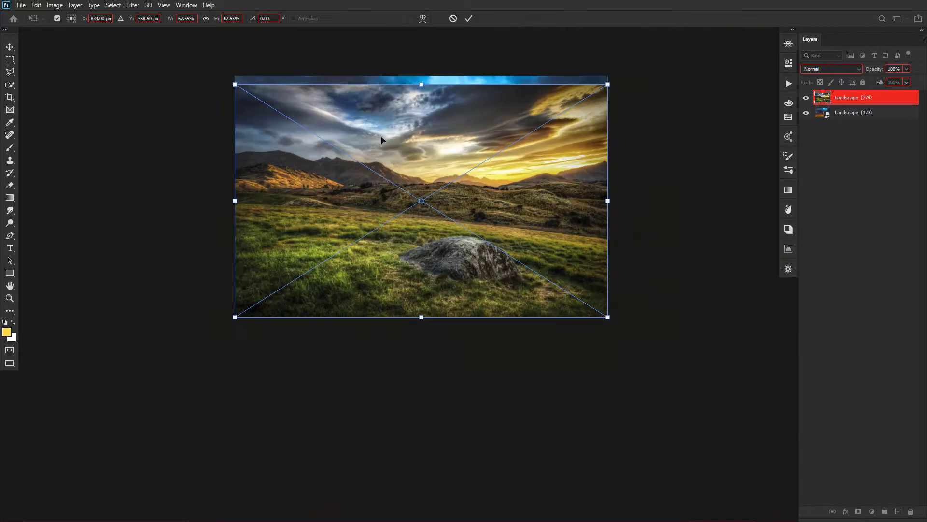
{"action": "scroll", "coordinate": [381, 140], "scroll_direction": "up", "scroll_amount": 1}
{"action": "key", "text": "Return"}
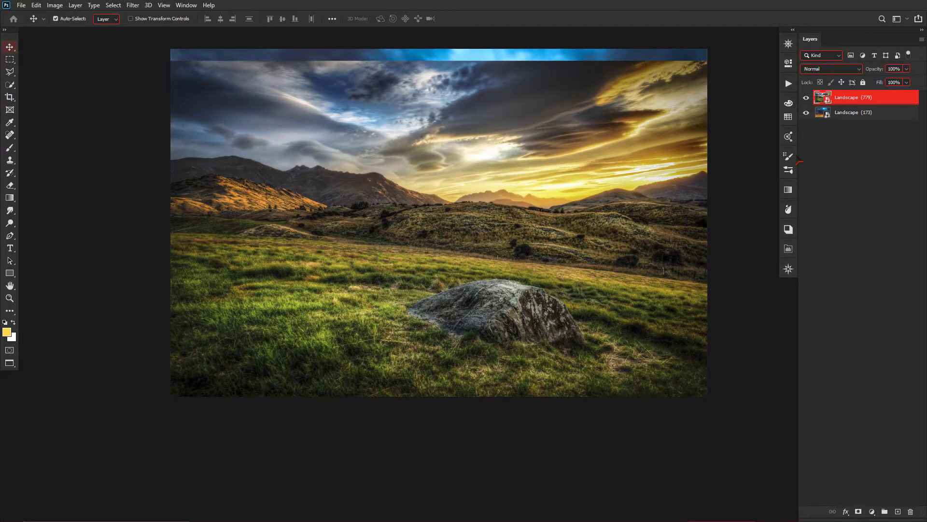
- Mask out the field photo's sky, hills and right-horizon trees down to the grass line
{"action": "key", "text": "b"}
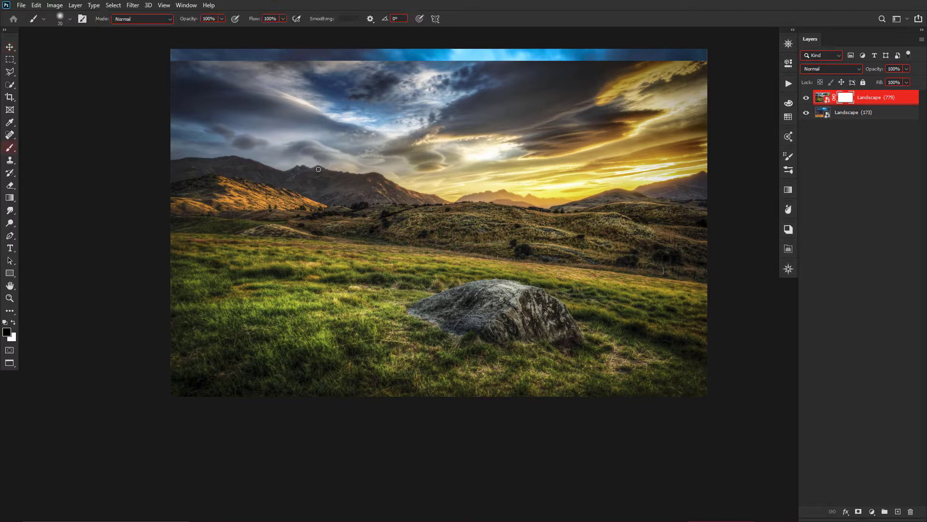
{"action": "mouse_move", "coordinate": [534, 67]}
{"action": "left_mouse_down"}
{"action": "mouse_move", "coordinate": [188, 61]}
{"action": "mouse_move", "coordinate": [508, 94]}
{"action": "mouse_move", "coordinate": [354, 78]}
{"action": "mouse_move", "coordinate": [549, 138]}
{"action": "mouse_move", "coordinate": [493, 167]}
{"action": "mouse_move", "coordinate": [745, 244]}
{"action": "mouse_move", "coordinate": [426, 163]}
{"action": "left_mouse_up"}
{"action": "mouse_move", "coordinate": [179, 164]}
{"action": "left_mouse_down"}
{"action": "mouse_move", "coordinate": [222, 217]}
{"action": "mouse_move", "coordinate": [520, 230]}
{"action": "mouse_move", "coordinate": [307, 222]}
{"action": "left_mouse_up"}
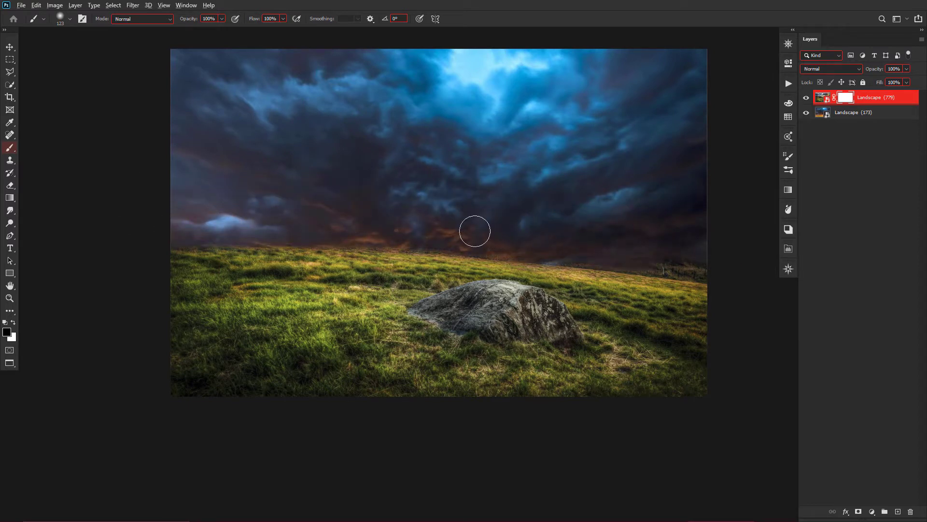
{"action": "left_click_drag", "start_coordinate": [474, 231], "coordinate": [695, 259]}
- Tilt the field photo about three degrees and enlarge it
{"action": "key", "text": "v"}
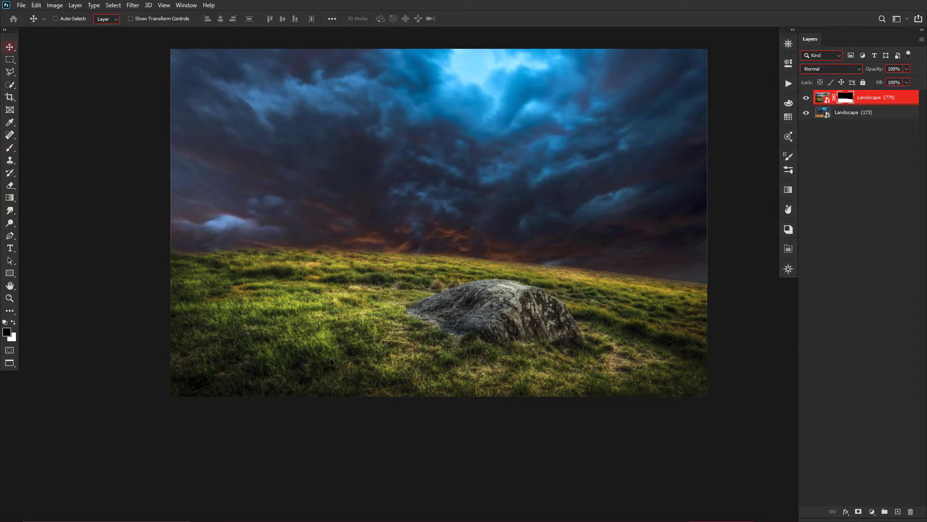
{"action": "key", "text": "ctrl+t"}
{"action": "left_click_drag", "start_coordinate": [133, 67], "coordinate": [134, 84]}
{"action": "left_click_drag", "start_coordinate": [179, 410], "coordinate": [116, 451]}
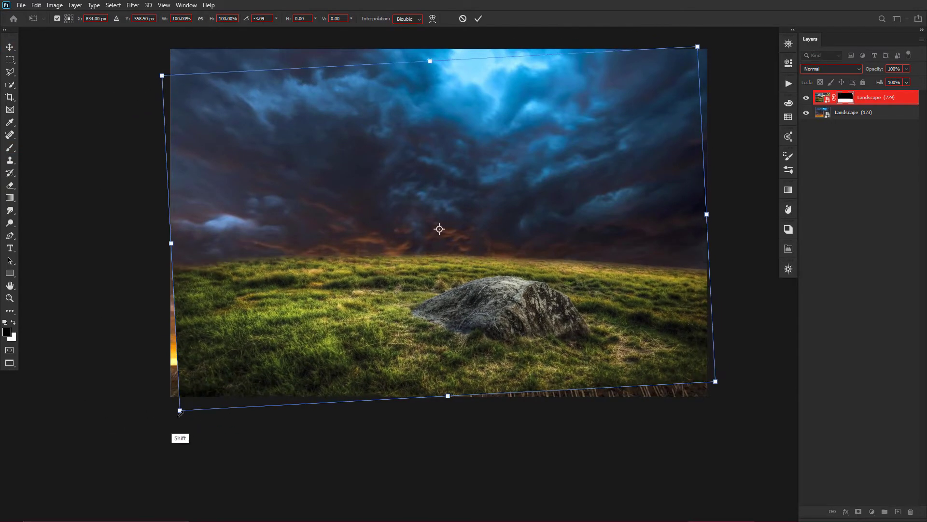
{"action": "key", "text": "Return"}
- Move the storm sky layer up so its horizon shows
{"action": "left_click", "coordinate": [853, 112]}
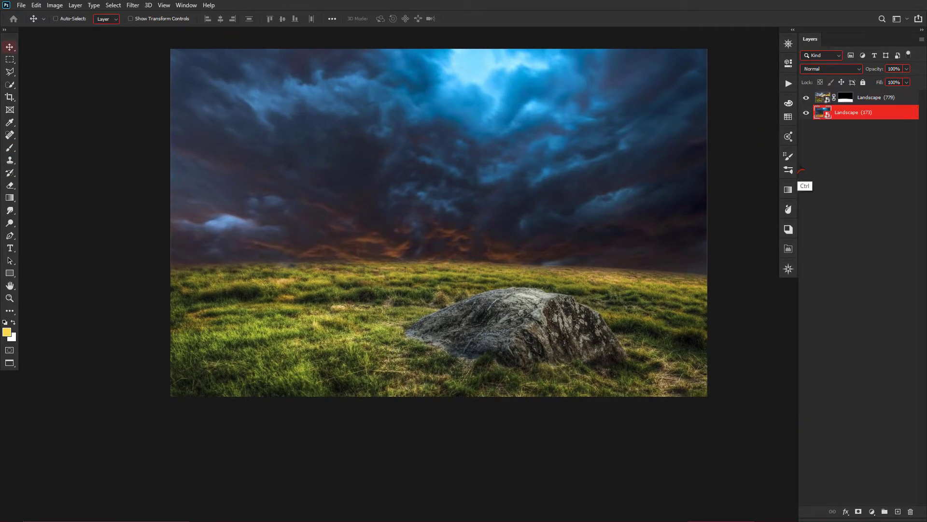
{"action": "key", "text": "ctrl+t"}
{"action": "left_click_drag", "start_coordinate": [526, 287], "coordinate": [527, 134]}
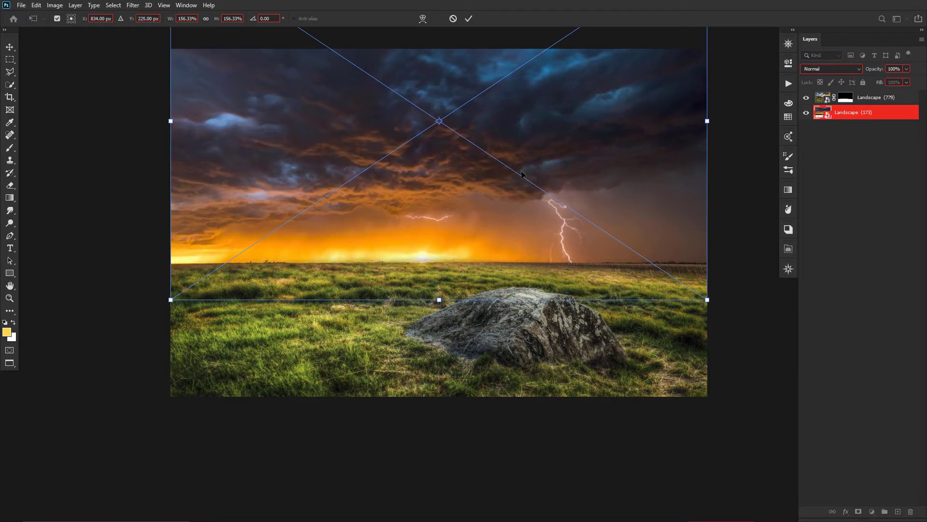
{"action": "key", "text": "Return"}
- Paint the field mask to reveal the orange glow along the horizon
{"action": "left_click", "coordinate": [870, 97]}
{"action": "key", "text": "d"}
{"action": "key", "text": "b"}
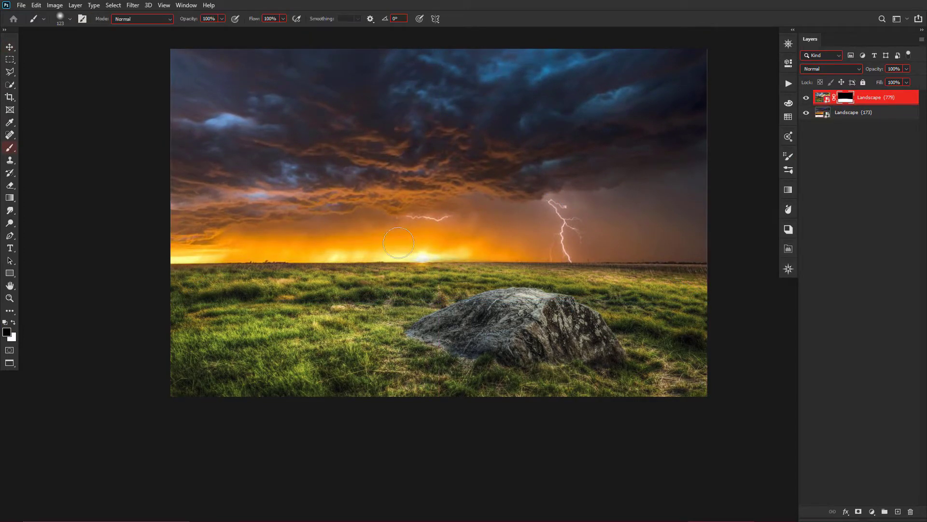
{"action": "left_click_drag", "start_coordinate": [398, 243], "coordinate": [490, 244]}
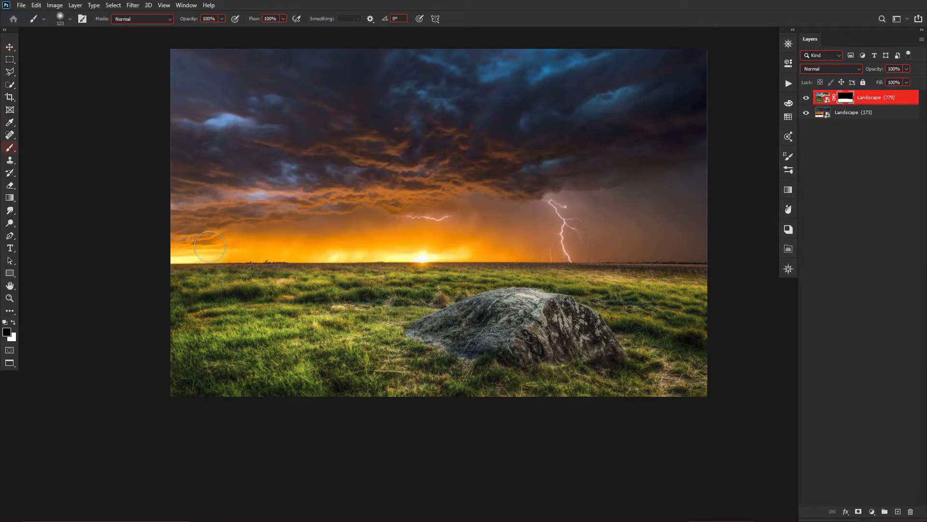
- Group the storm sky and field layers together
{"action": "key", "text": "v"}
{"action": "left_click", "coordinate": [886, 112], "text": "shift"}
{"action": "key", "text": "ctrl+g"}
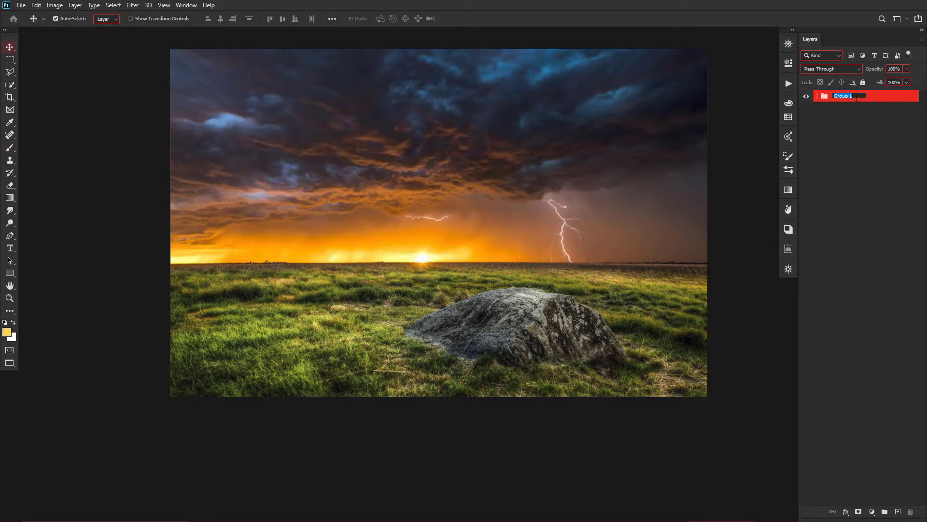
- Give the BG group a green colour label and expand it
{"action": "right_click", "coordinate": [828, 96]}
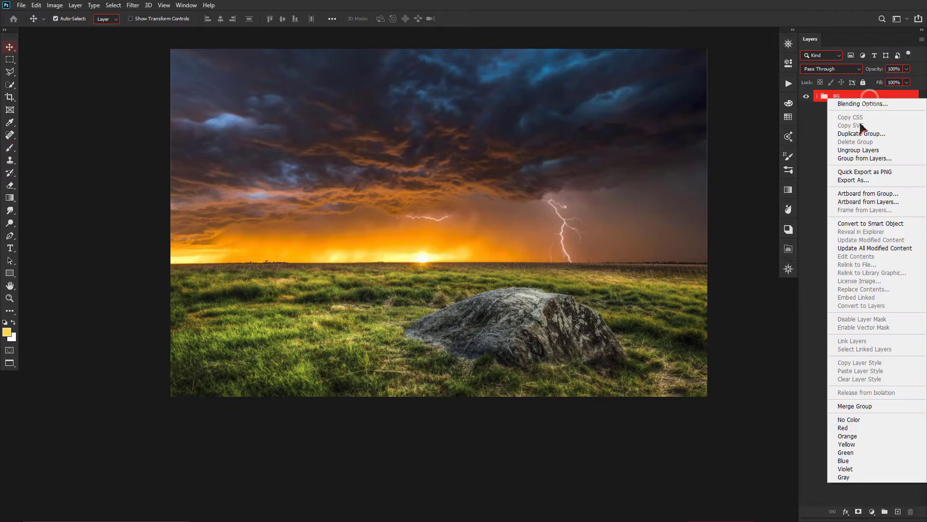
{"action": "left_click", "coordinate": [850, 452]}
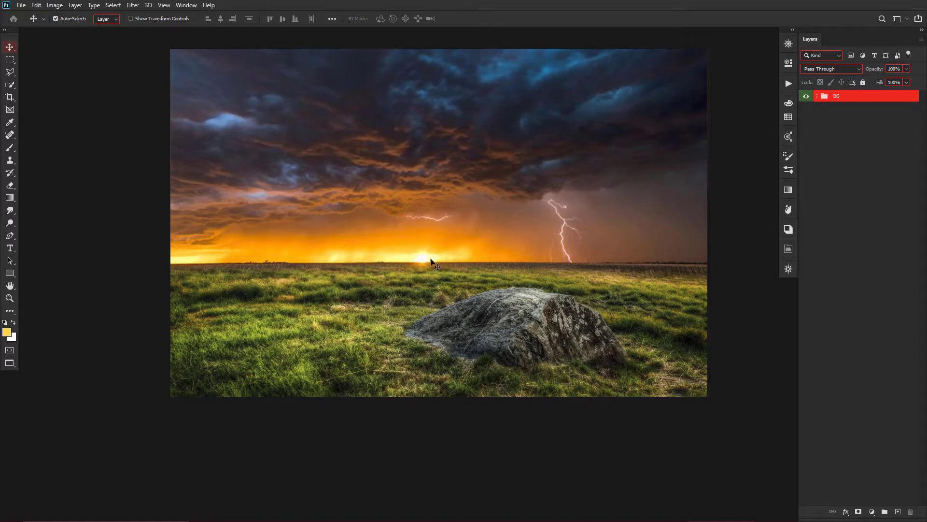
{"action": "key", "text": "j"}
{"action": "left_click", "coordinate": [816, 96]}
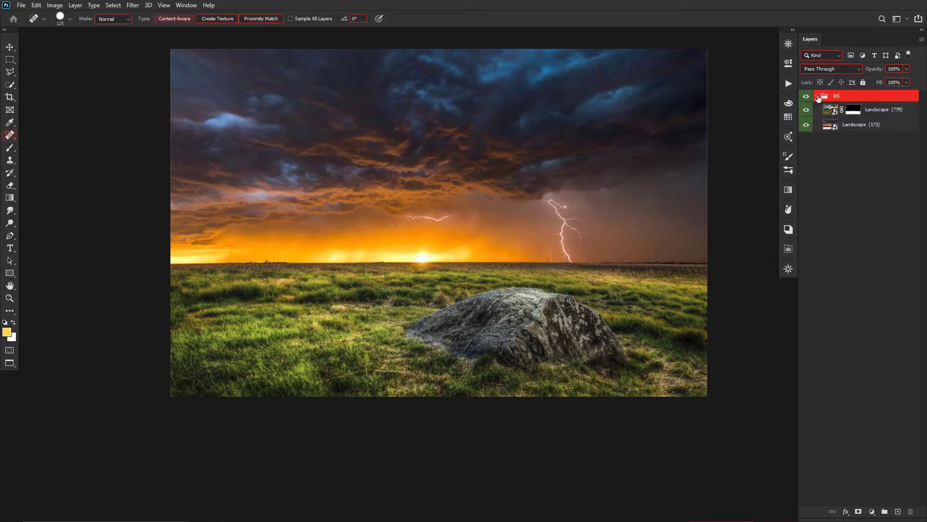
- Rasterize the field layer and heal the rock away into grass
{"action": "left_click", "coordinate": [869, 109]}
{"action": "right_click", "coordinate": [869, 109]}
{"action": "left_click", "coordinate": [821, 286]}
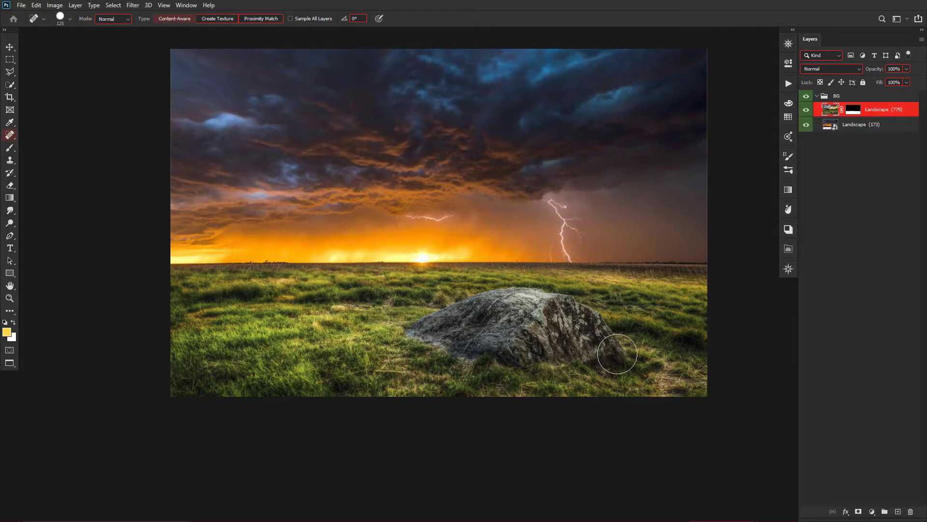
{"action": "left_click_drag", "start_coordinate": [617, 353], "coordinate": [598, 315]}
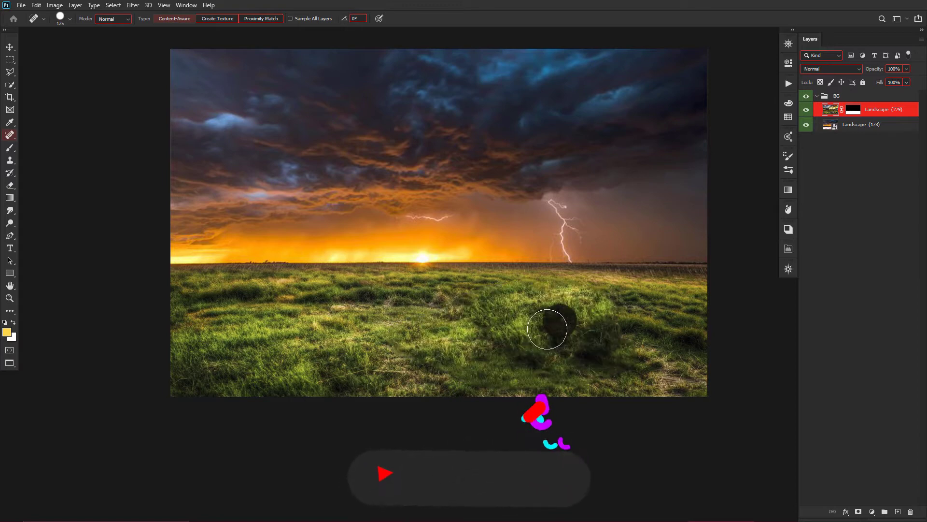
{"action": "key", "text": "v"}
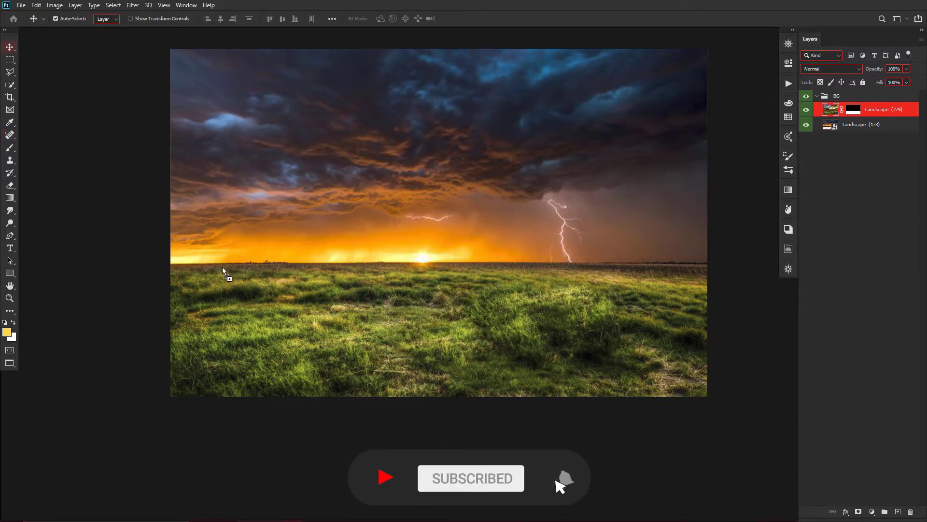
{"action": "left_click", "coordinate": [840, 96]}
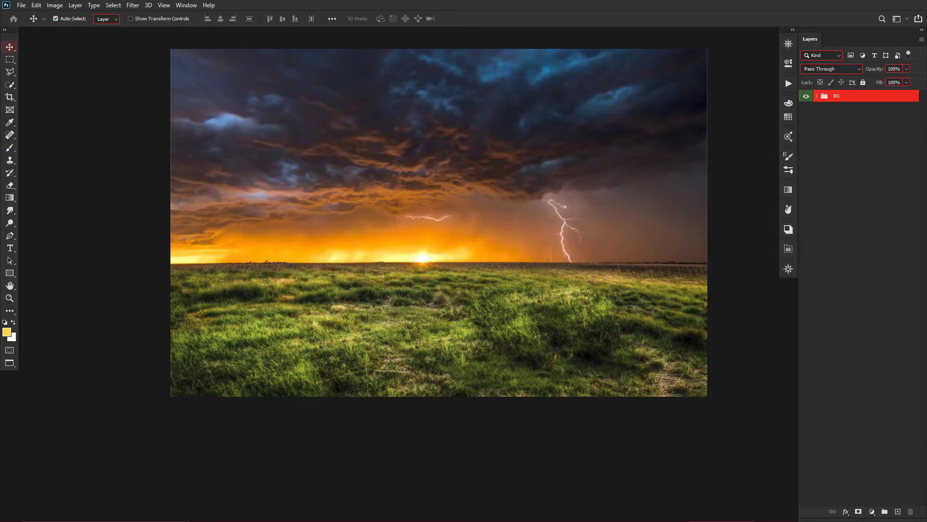
- Bring the old timer 512 hot rod into the scene and shrink it to fit the field
{"action": "left_click_drag", "start_coordinate": [408, 282], "coordinate": [492, 286]}
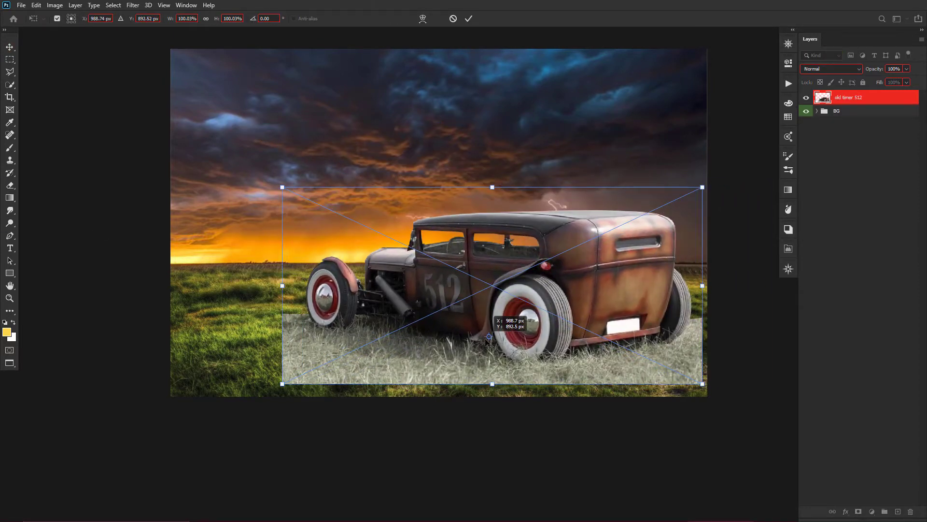
{"action": "left_click_drag", "start_coordinate": [676, 195], "coordinate": [653, 211]}
{"action": "key", "text": "Return"}
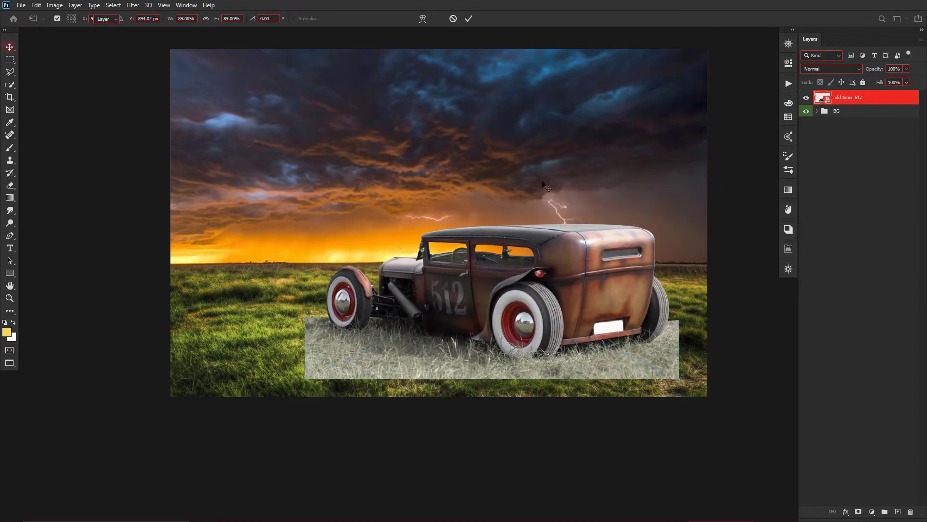
- Mask away the grey grass patch under the car's rear and collapse the BG group
{"action": "key", "text": "b"}
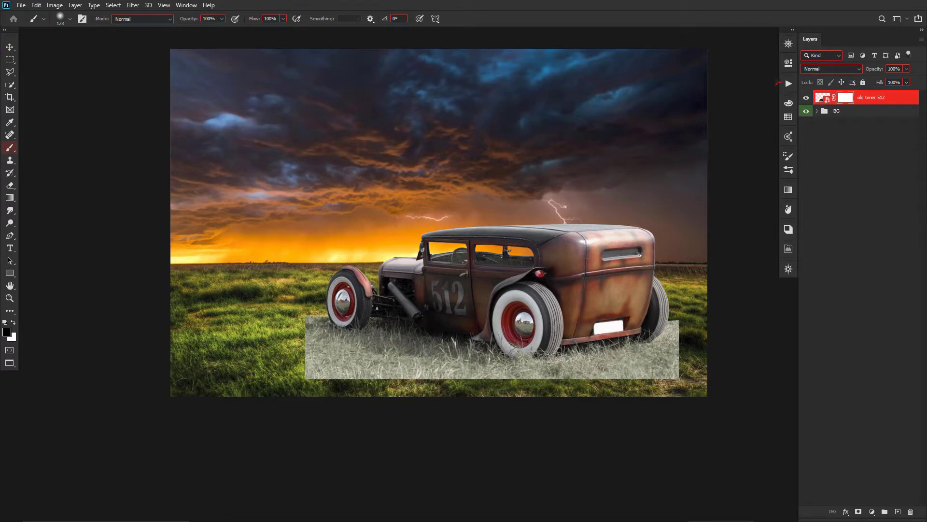
{"action": "scroll", "coordinate": [565, 249], "scroll_direction": "up", "scroll_amount": 1}
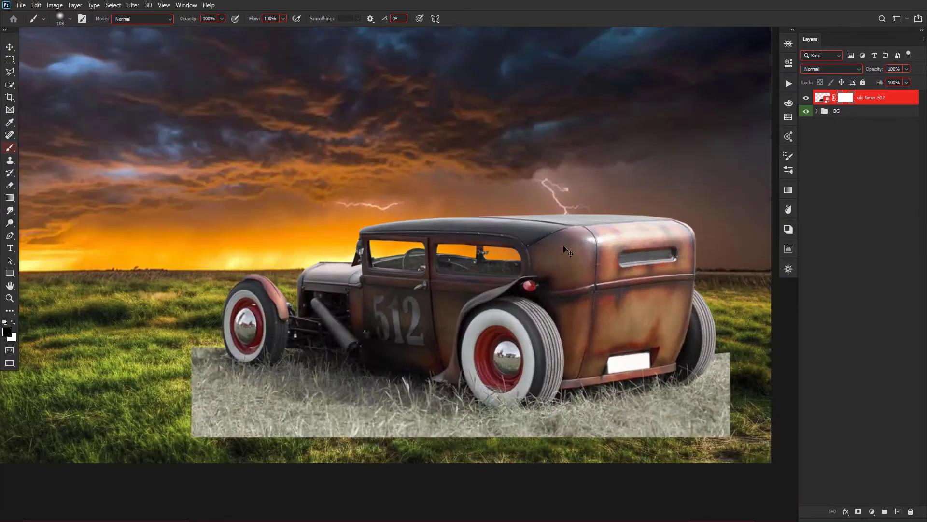
{"action": "mouse_move", "coordinate": [753, 419]}
{"action": "left_mouse_down"}
{"action": "mouse_move", "coordinate": [290, 406]}
{"action": "mouse_move", "coordinate": [368, 399]}
{"action": "mouse_move", "coordinate": [563, 437]}
{"action": "left_mouse_up"}
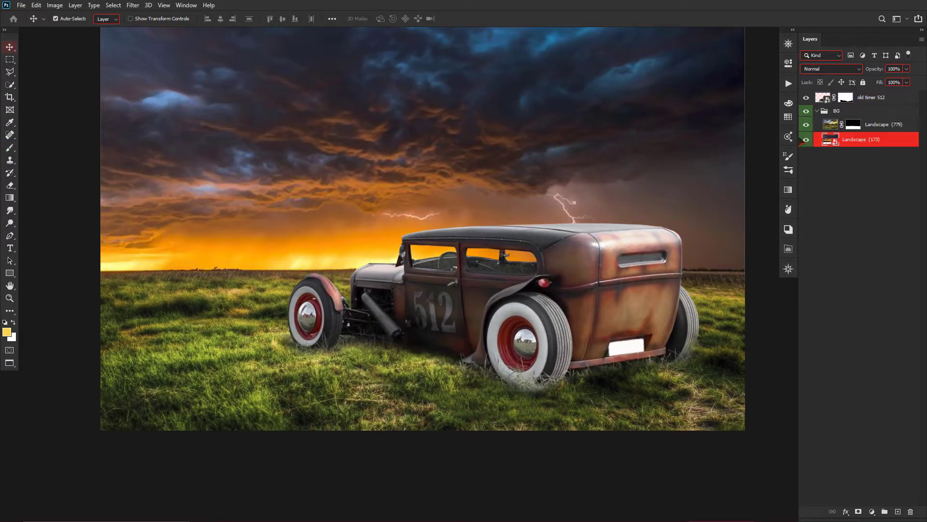
{"action": "left_click", "coordinate": [819, 98]}
{"action": "left_click", "coordinate": [817, 111]}
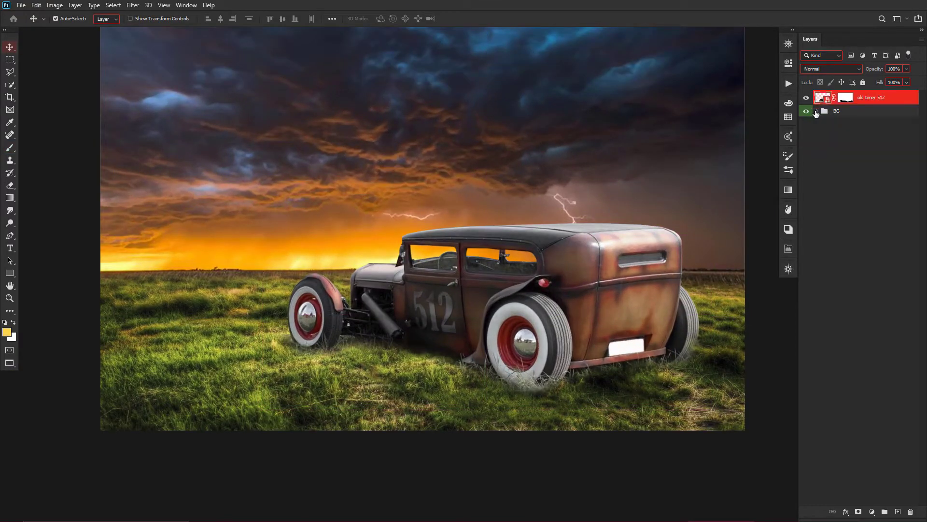
{"action": "left_click", "coordinate": [213, 368]}
{"action": "left_click", "coordinate": [818, 112]}
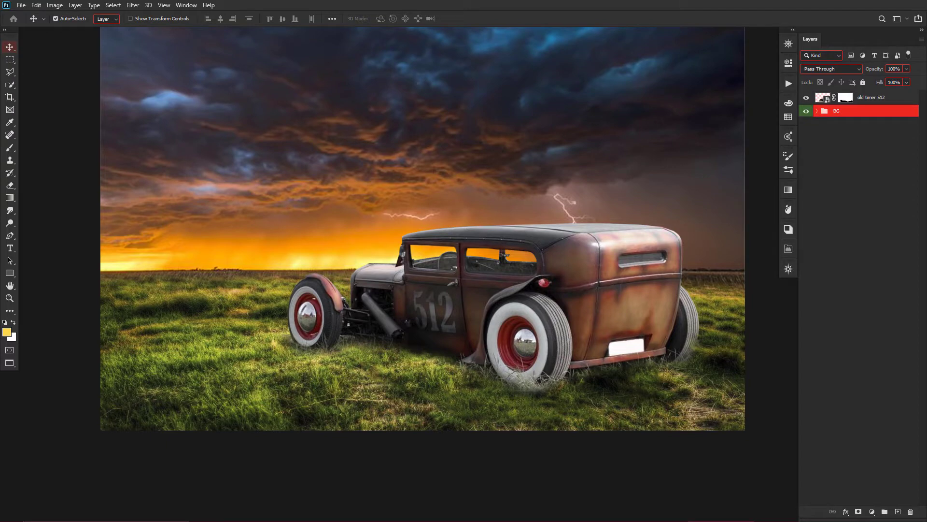
- Flip the placed Tree 8 horizontally and shrink it evenly around its centre
{"action": "right_click", "coordinate": [365, 167]}
{"action": "left_click", "coordinate": [386, 368]}
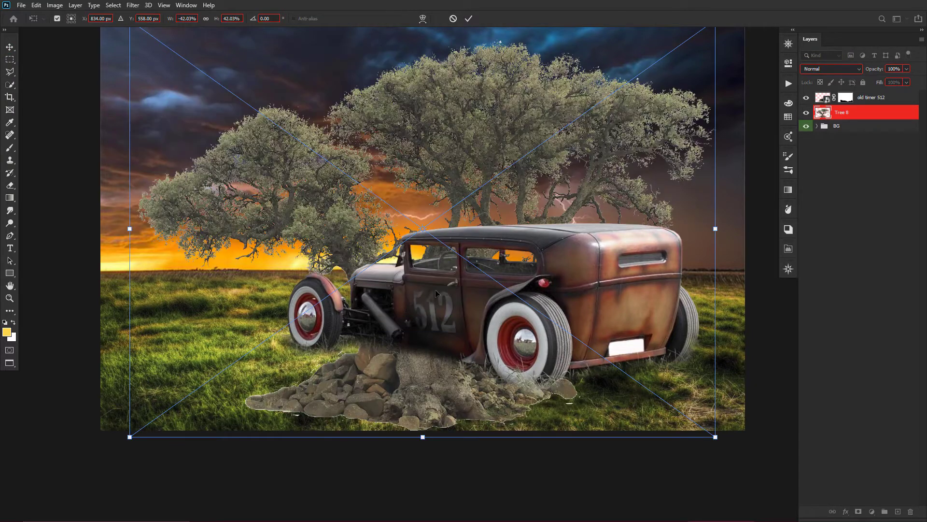
{"action": "left_click_drag", "start_coordinate": [513, 203], "coordinate": [329, 124]}
{"action": "scroll", "coordinate": [417, 134], "scroll_direction": "down", "scroll_amount": 3}
{"action": "left_click_drag", "start_coordinate": [482, 263], "coordinate": [429, 225]}
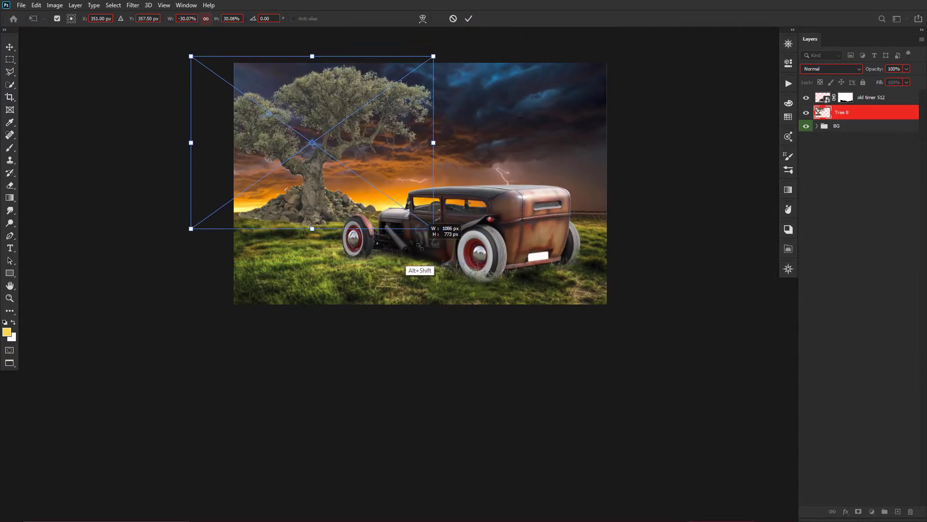
{"action": "left_click_drag", "start_coordinate": [320, 220], "coordinate": [314, 151]}
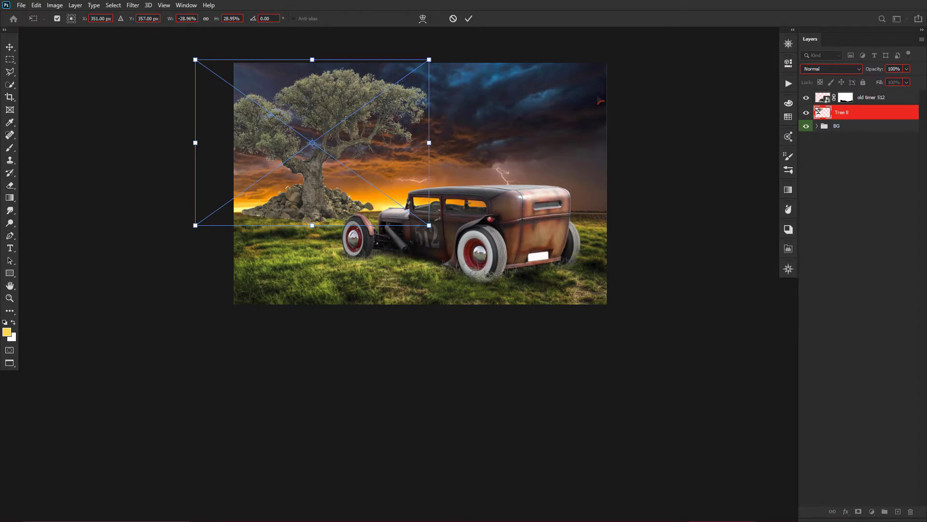
{"action": "scroll", "coordinate": [599, 101], "scroll_direction": "up", "scroll_amount": 3}
{"action": "scroll", "coordinate": [564, 102], "scroll_direction": "down", "scroll_amount": 2}
{"action": "scroll", "coordinate": [318, 179], "scroll_direction": "up", "scroll_amount": 3}
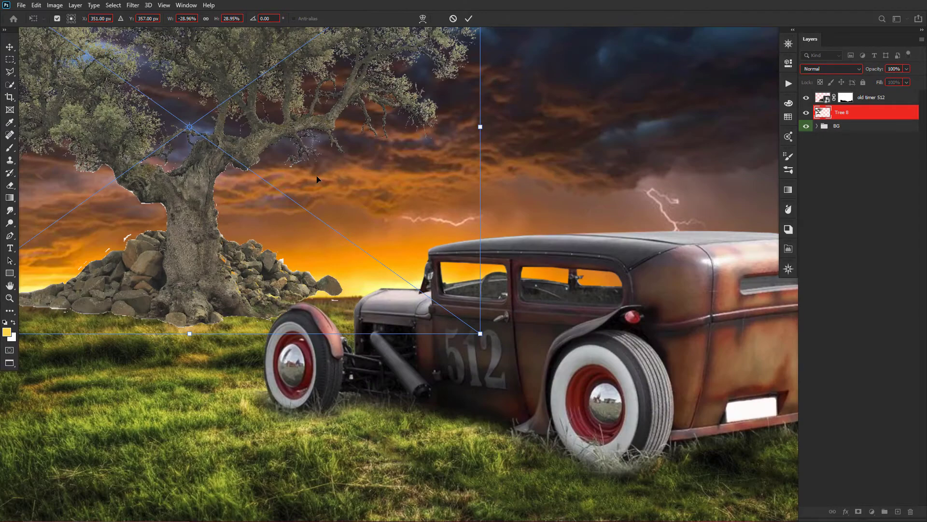
- Move the tree to the scene's left edge, widen it slightly, and commit
{"action": "left_click_drag", "start_coordinate": [236, 198], "coordinate": [54, 337]}
{"action": "scroll", "coordinate": [69, 332], "scroll_direction": "down", "scroll_amount": 2}
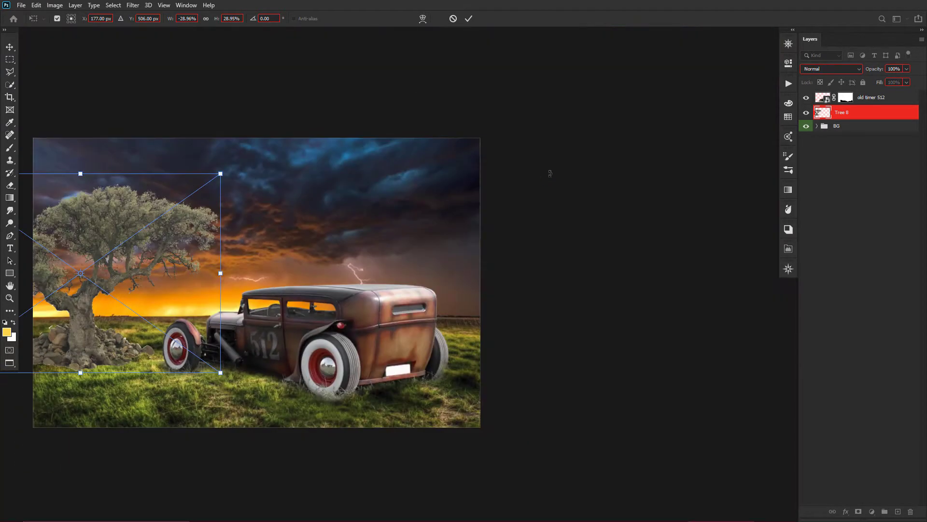
{"action": "scroll", "coordinate": [550, 173], "scroll_direction": "down", "scroll_amount": 1}
{"action": "scroll", "coordinate": [354, 242], "scroll_direction": "up", "scroll_amount": 2}
{"action": "left_click_drag", "start_coordinate": [260, 283], "coordinate": [256, 274]}
{"action": "mouse_move", "coordinate": [272, 71]}
{"action": "left_mouse_down"}
{"action": "mouse_move", "coordinate": [295, 27]}
{"action": "mouse_move", "coordinate": [273, 51]}
{"action": "left_mouse_up"}
{"action": "left_click_drag", "start_coordinate": [105, 52], "coordinate": [46, 46]}
{"action": "left_click_drag", "start_coordinate": [46, 211], "coordinate": [19, 208]}
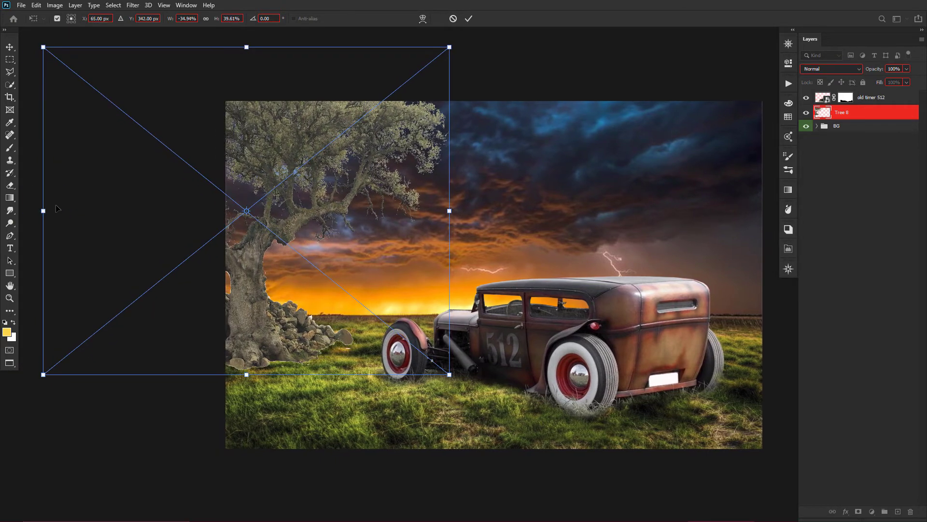
{"action": "key", "text": "Return"}
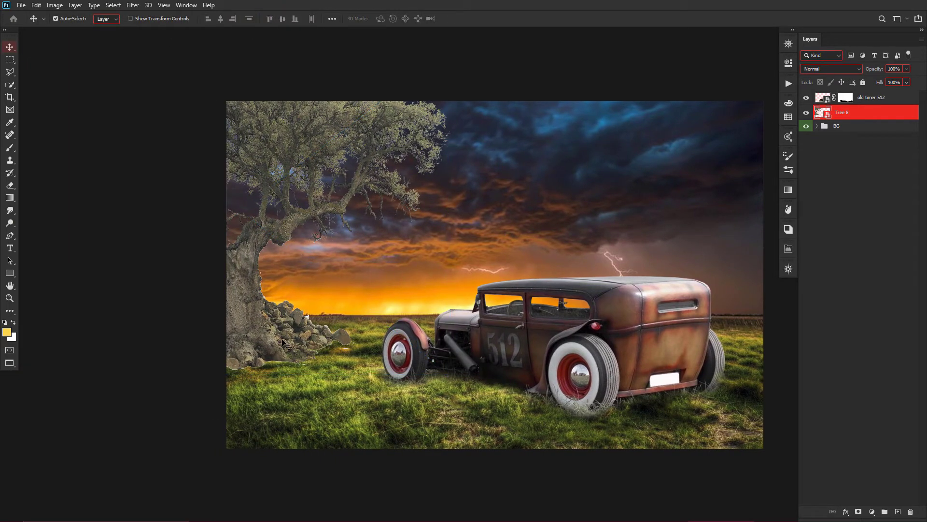
- Load the tree's outline as a selection and contract it inward
{"action": "left_click", "coordinate": [823, 112], "text": "ctrl"}
{"action": "left_click", "coordinate": [133, 5]}
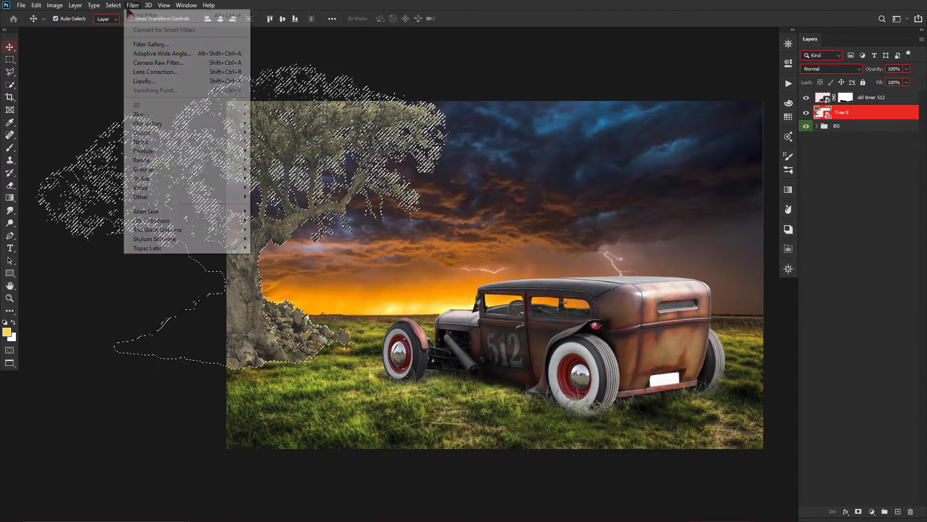
{"action": "left_click", "coordinate": [244, 173]}
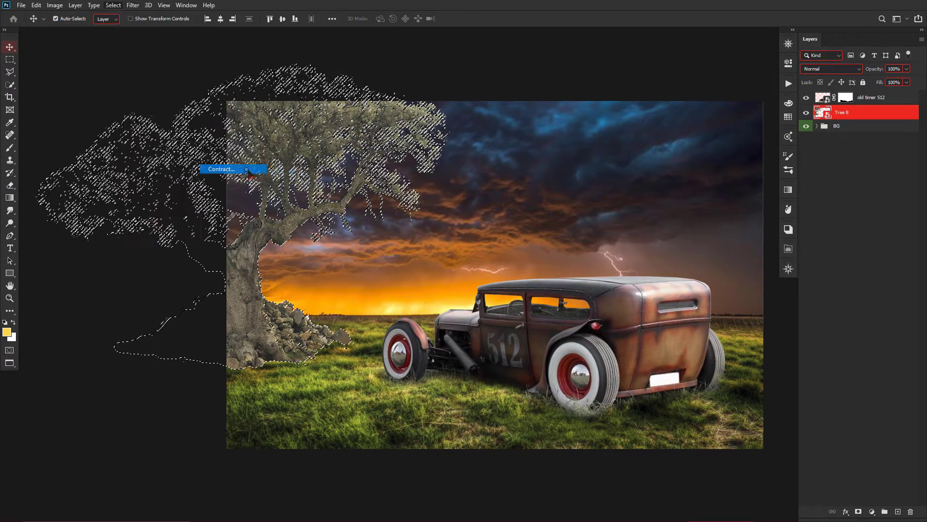
{"action": "left_click", "coordinate": [512, 166]}
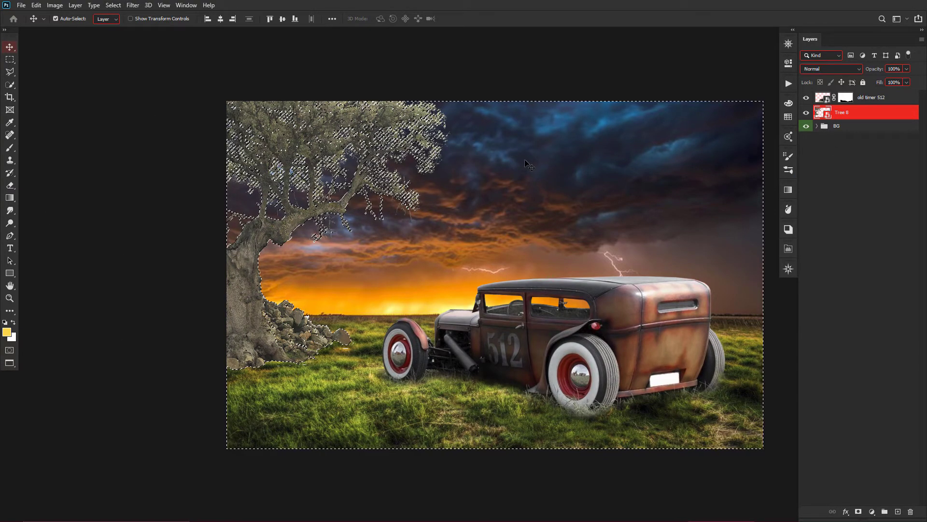
- Convert the tree layer to a normal layer, delete the fringe outside the selection, and deselect
{"action": "right_click", "coordinate": [865, 112]}
{"action": "left_click", "coordinate": [755, 269]}
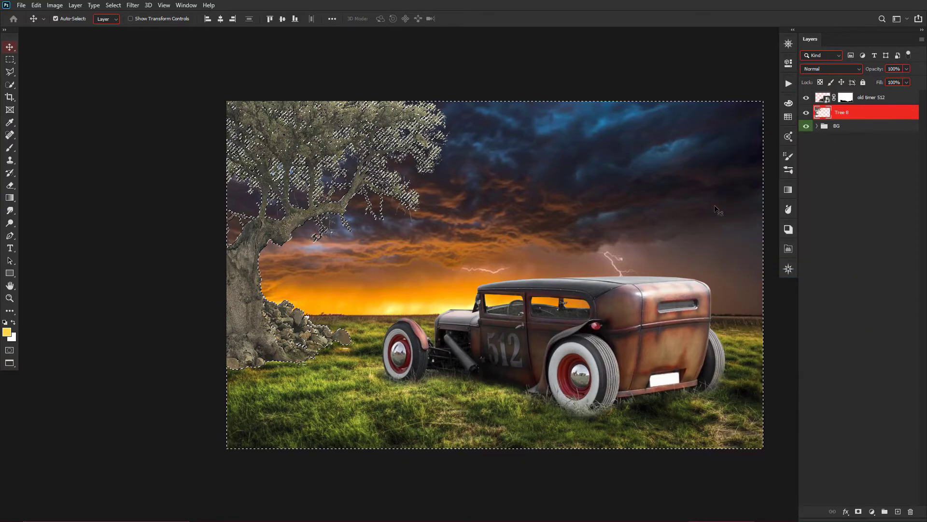
{"action": "key", "text": "alt+BackSpace"}
{"action": "key", "text": "ctrl+bracketleft"}
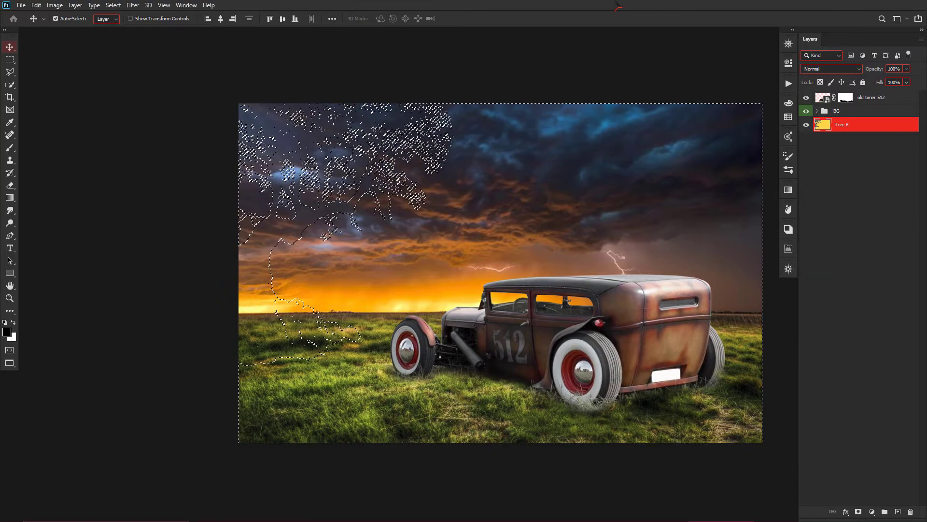
{"action": "key", "text": "ctrl+bracketright"}
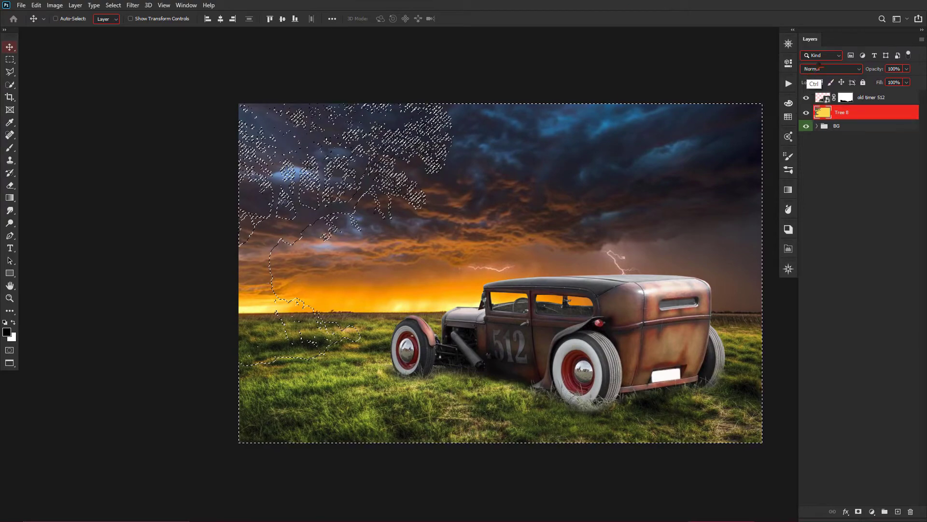
{"action": "key", "text": "alt+BackSpace"}
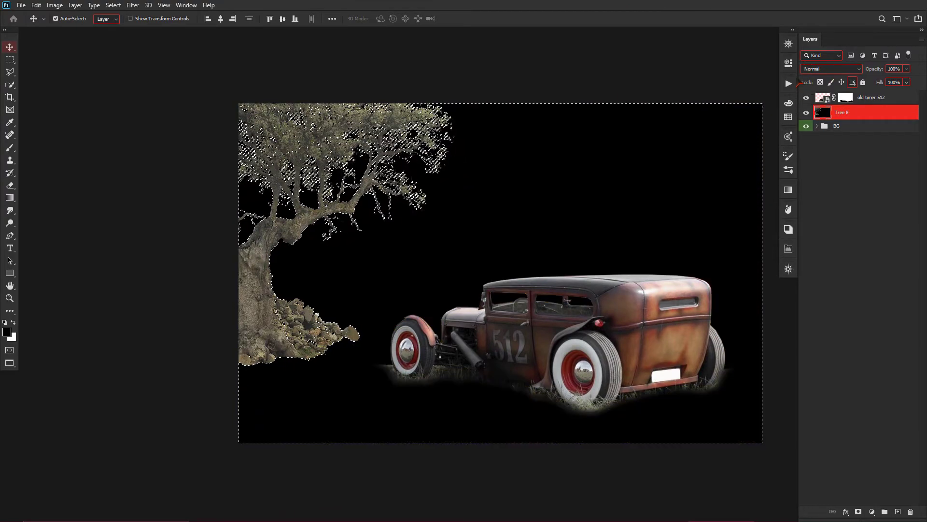
{"action": "key", "text": "Delete"}
{"action": "key", "text": "ctrl+d"}
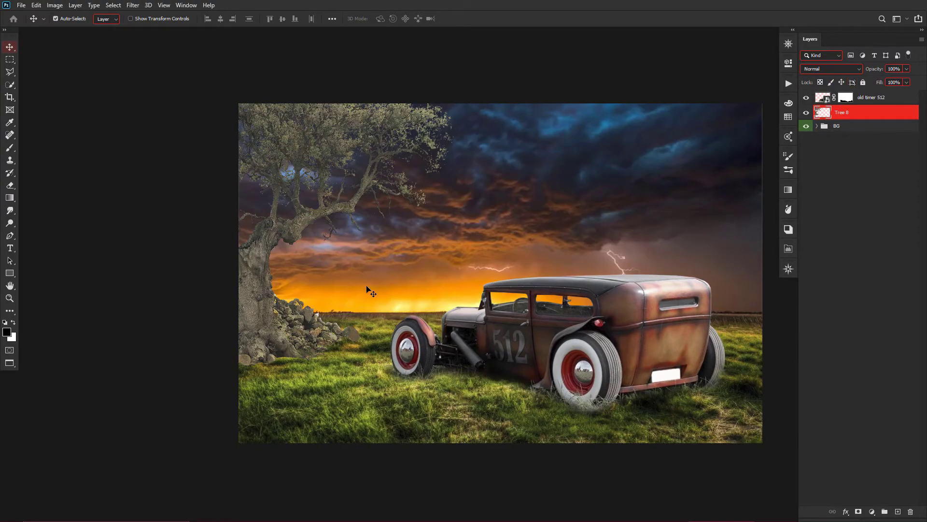
- Duplicate the tree layer and set the copy's Lightness to -100 so it turns black
{"action": "scroll", "coordinate": [371, 292], "scroll_direction": "down", "scroll_amount": 1}
{"action": "key", "text": "ctrl+0"}
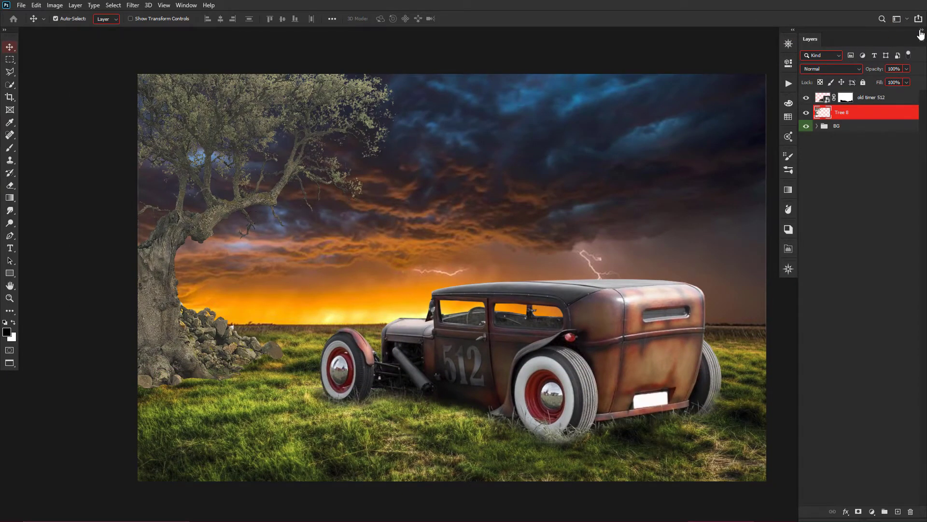
{"action": "left_click_drag", "start_coordinate": [921, 34], "coordinate": [893, 36]}
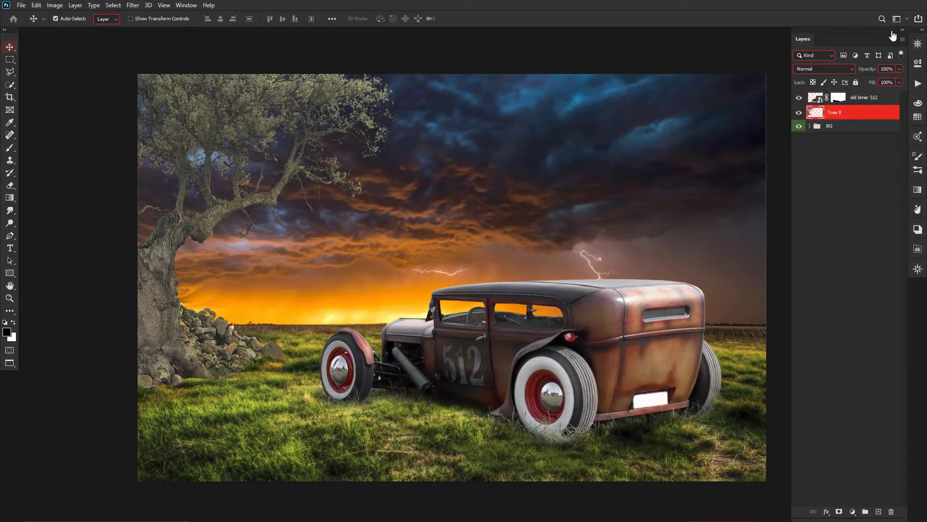
{"action": "scroll", "coordinate": [468, 345], "scroll_direction": "down", "scroll_amount": 1}
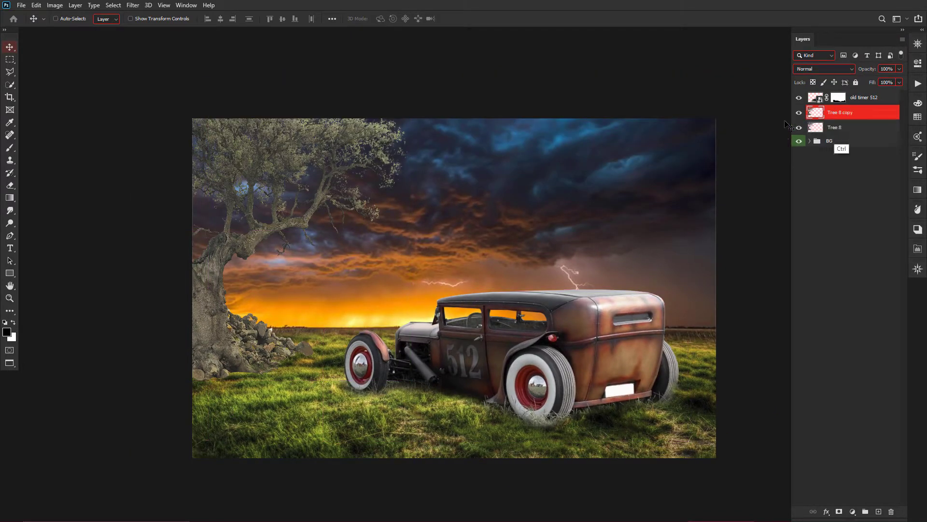
{"action": "key", "text": "ctrl+j"}
{"action": "key", "text": "ctrl+u"}
{"action": "type", "text": "-100"}
{"action": "key", "text": "Return"}
- Flip the black tree copy and distort it flat across the grass as a shadow
{"action": "key", "text": "ctrl+t"}
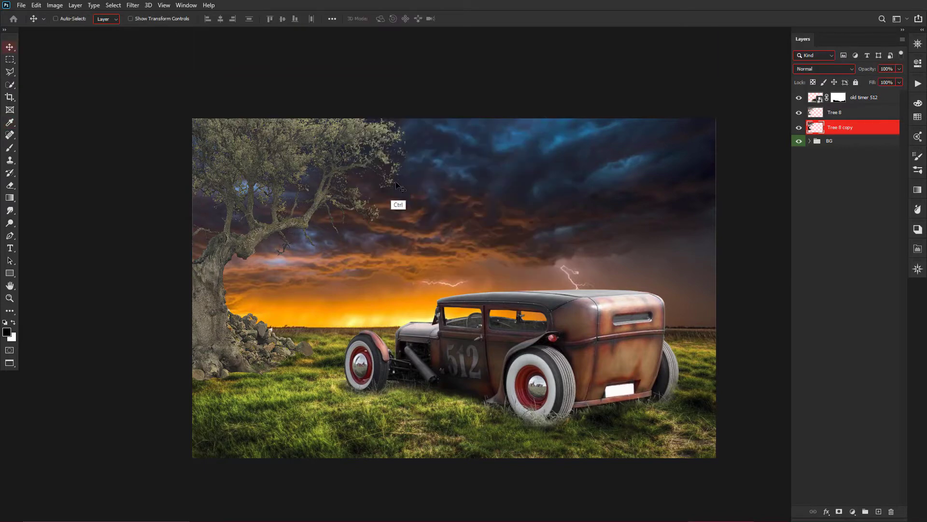
{"action": "left_click_drag", "start_coordinate": [208, 79], "coordinate": [207, 480]}
{"action": "left_click_drag", "start_coordinate": [411, 371], "coordinate": [464, 325]}
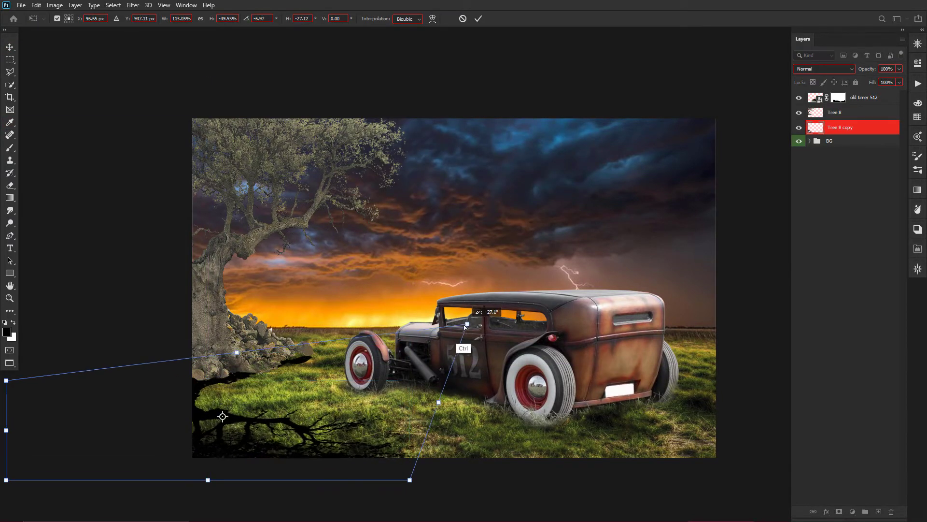
{"action": "left_click_drag", "start_coordinate": [208, 480], "coordinate": [255, 502]}
{"action": "left_click_drag", "start_coordinate": [470, 323], "coordinate": [452, 318]}
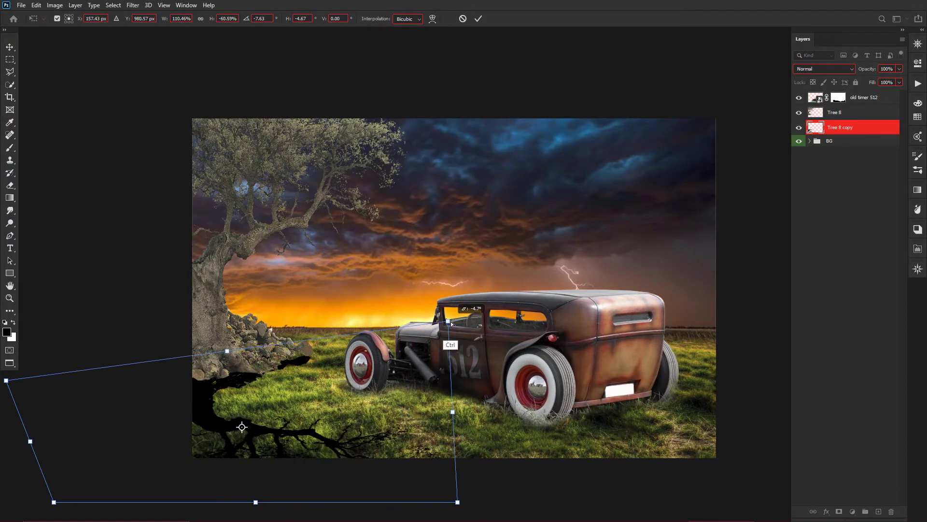
{"action": "left_click_drag", "start_coordinate": [256, 502], "coordinate": [259, 519]}
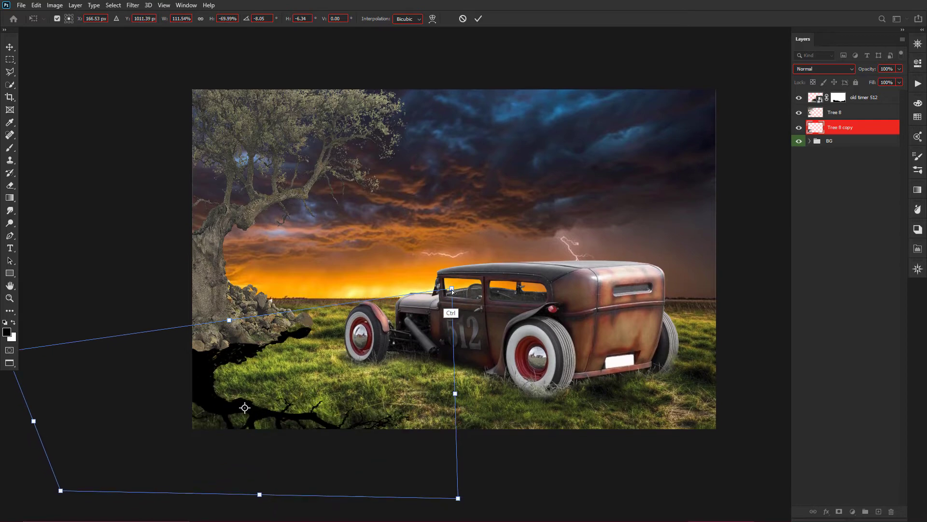
{"action": "left_click_drag", "start_coordinate": [452, 291], "coordinate": [456, 286]}
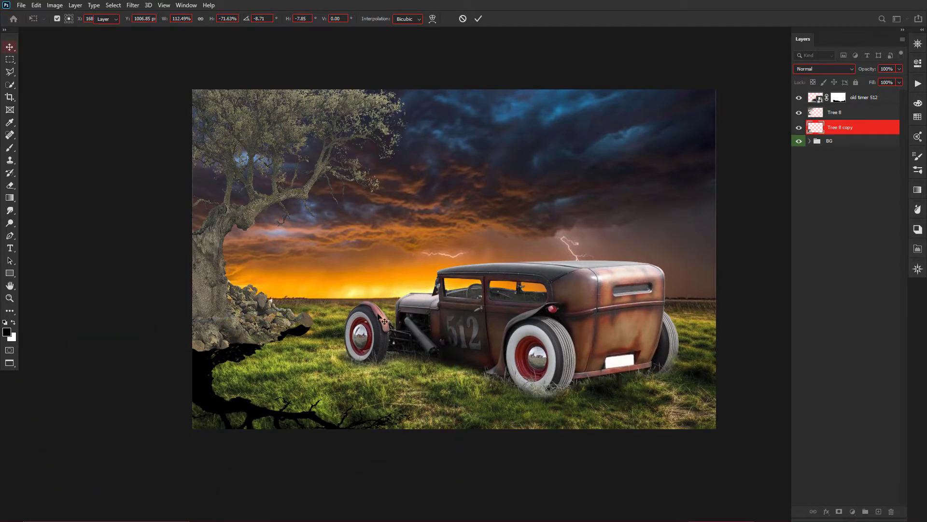
{"action": "key", "text": "Return"}
- Soften the shadow with a Gaussian Blur of 7.2 and lower its opacity to 57%
{"action": "left_click", "coordinate": [133, 5]}
{"action": "left_click", "coordinate": [271, 149]}
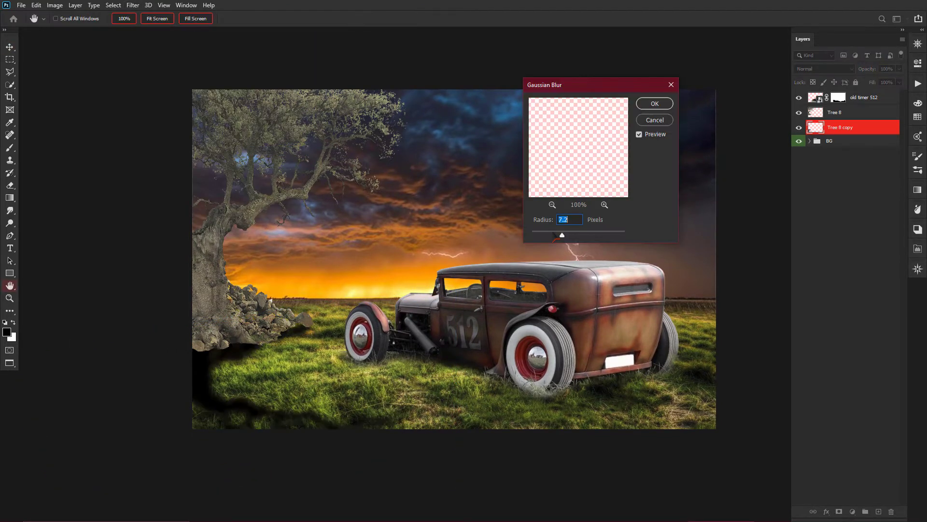
{"action": "key", "text": "Return"}
{"action": "key", "text": "v"}
{"action": "left_click_drag", "start_coordinate": [852, 74], "coordinate": [861, 79]}
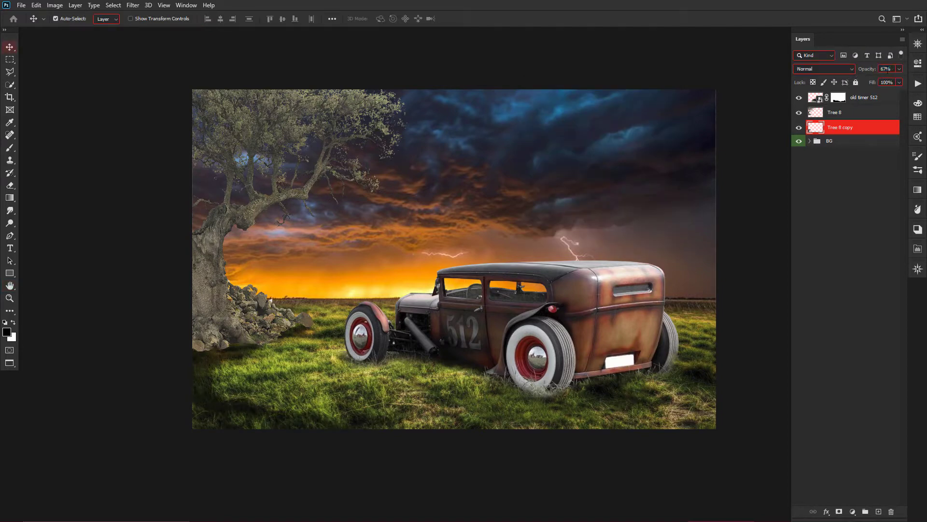
{"action": "left_click", "coordinate": [884, 112]}
- Choose a grass-blade brush preset for painting
{"action": "key", "text": "b"}
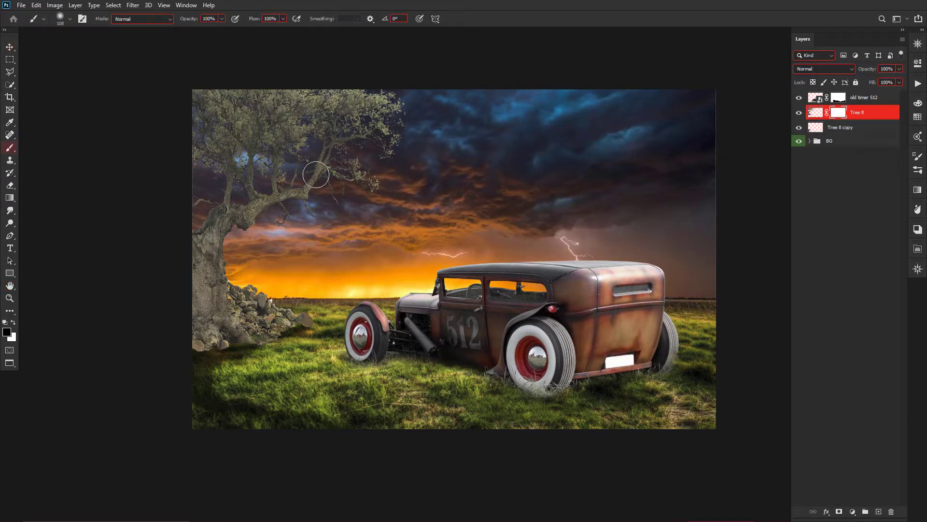
{"action": "scroll", "coordinate": [274, 319], "scroll_direction": "up", "scroll_amount": 2}
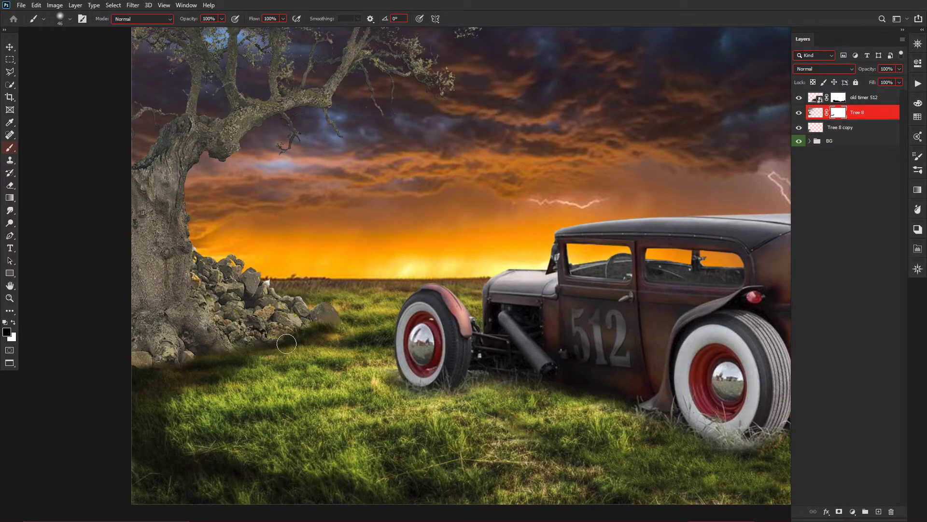
{"action": "right_click", "coordinate": [315, 289]}
{"action": "scroll", "coordinate": [634, 336], "scroll_direction": "down", "scroll_amount": 5}
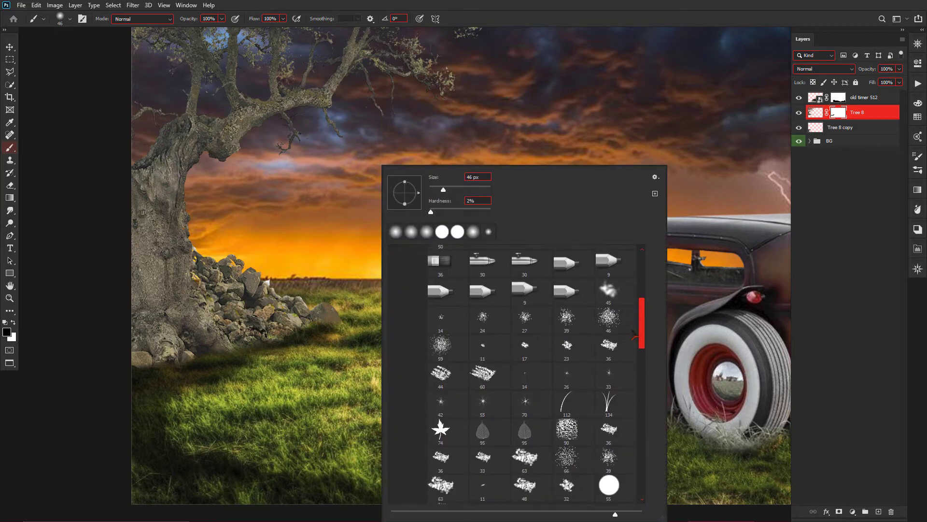
{"action": "left_click", "coordinate": [678, 142]}
{"action": "left_click", "coordinate": [918, 156]}
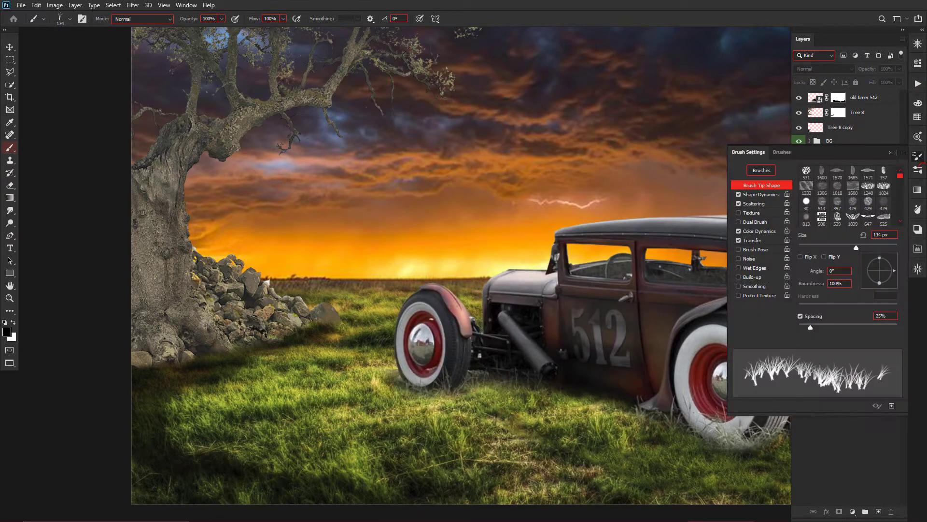
{"action": "key", "text": "F5"}
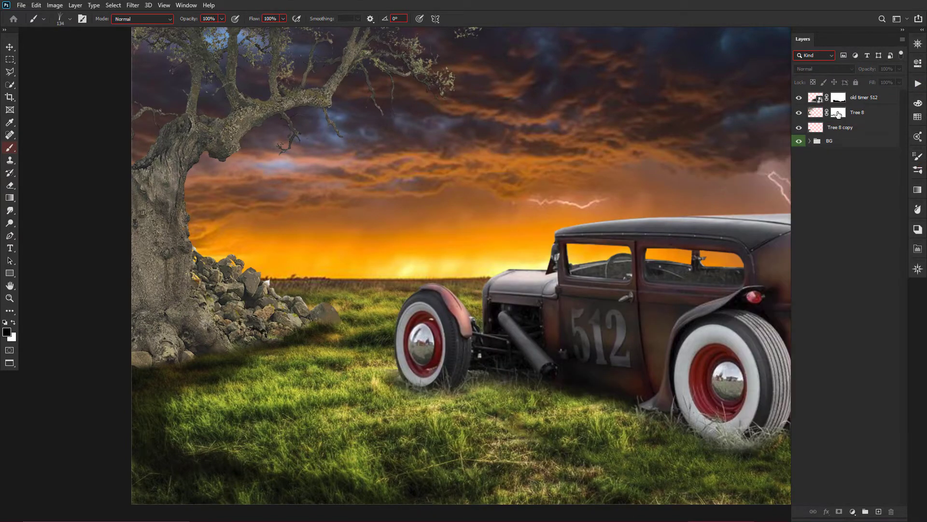
- Paint grass blades into the Tree 8 mask around the trunk's rocky base
{"action": "left_click", "coordinate": [838, 112]}
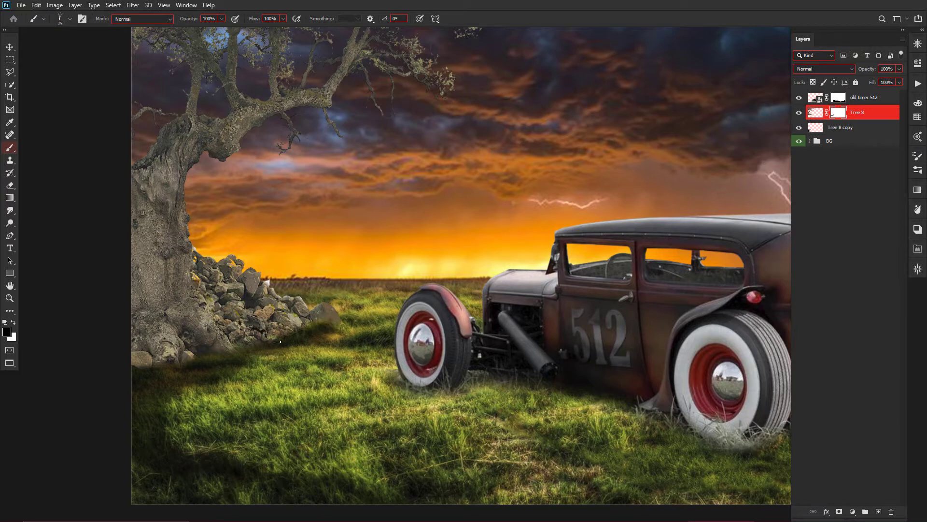
{"action": "left_click_drag", "start_coordinate": [300, 320], "coordinate": [309, 330]}
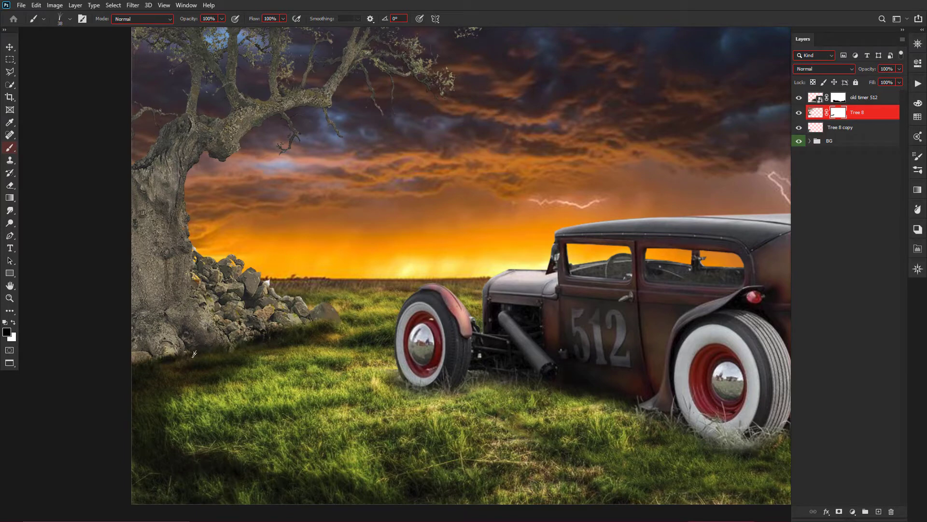
{"action": "left_click_drag", "start_coordinate": [194, 354], "coordinate": [221, 363]}
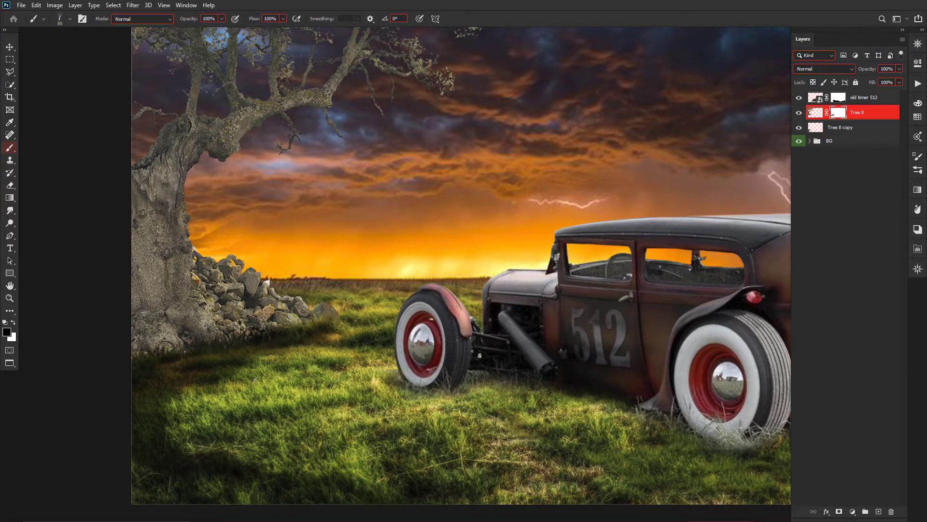
{"action": "key", "text": "v"}
{"action": "key", "text": "ctrl+minus"}
- Group both tree layers as TREE labelled green, and label the BG group orange
{"action": "left_click", "coordinate": [846, 127]}
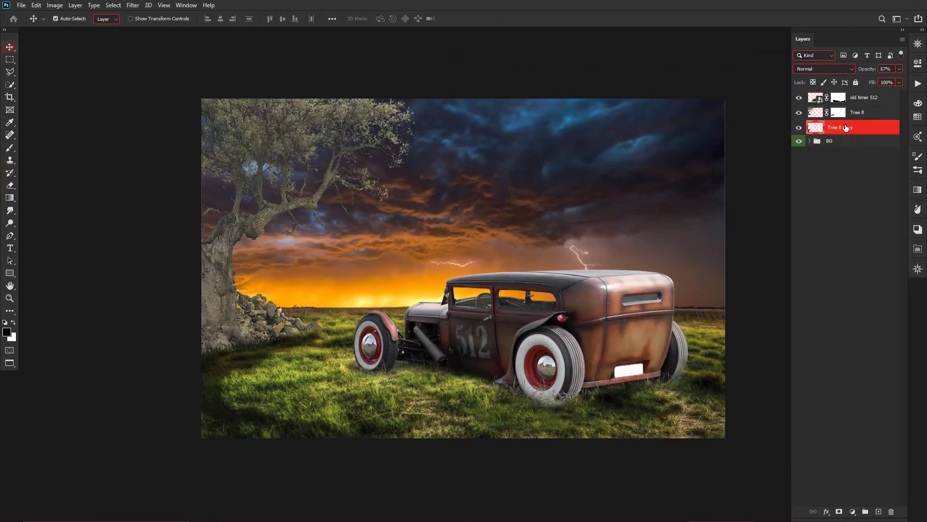
{"action": "left_click", "coordinate": [853, 112], "text": "ctrl"}
{"action": "key", "text": "ctrl+g"}
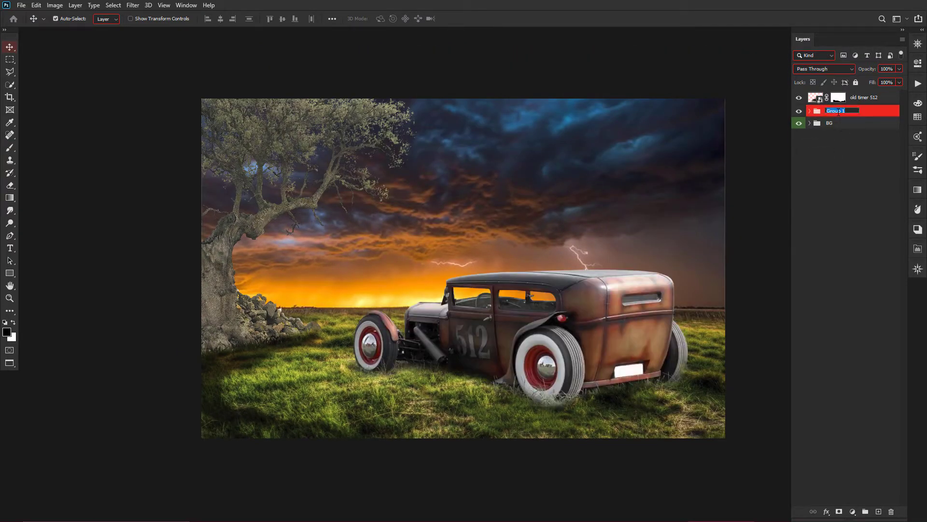
{"action": "right_click", "coordinate": [856, 112]}
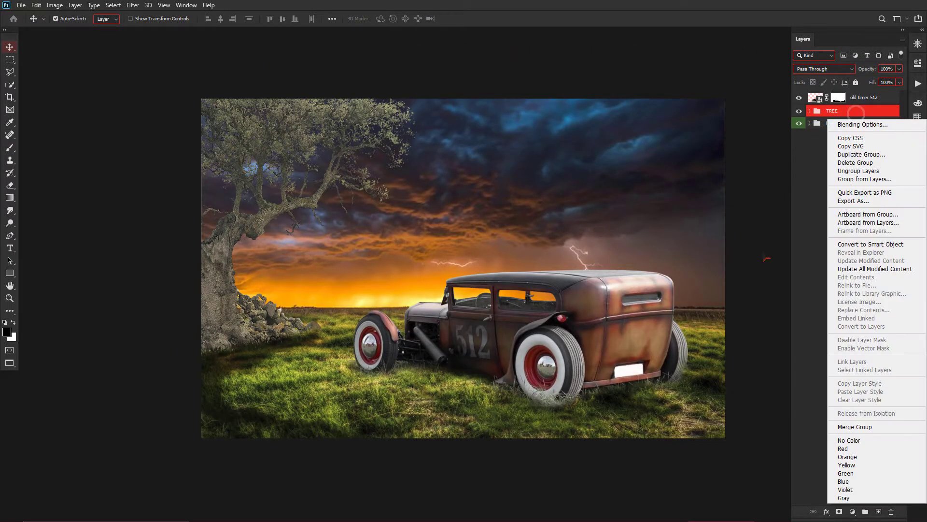
{"action": "left_click", "coordinate": [852, 476]}
{"action": "left_click", "coordinate": [850, 123]}
{"action": "right_click", "coordinate": [850, 123]}
{"action": "left_click", "coordinate": [846, 468]}
{"action": "left_click", "coordinate": [850, 111]}
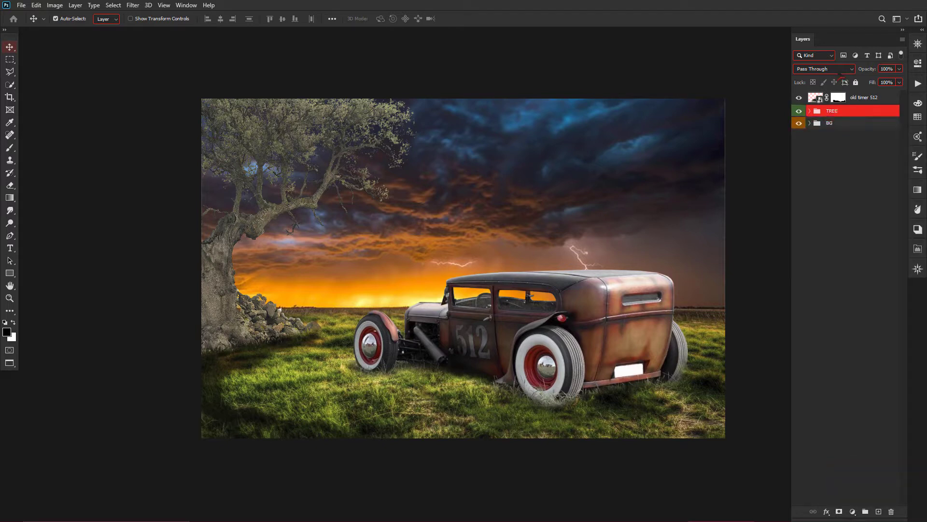
- Add a Curves adjustment above old timer 512, pulling the curve down to darken the car
{"action": "left_click", "coordinate": [865, 97]}
{"action": "left_click", "coordinate": [852, 512]}
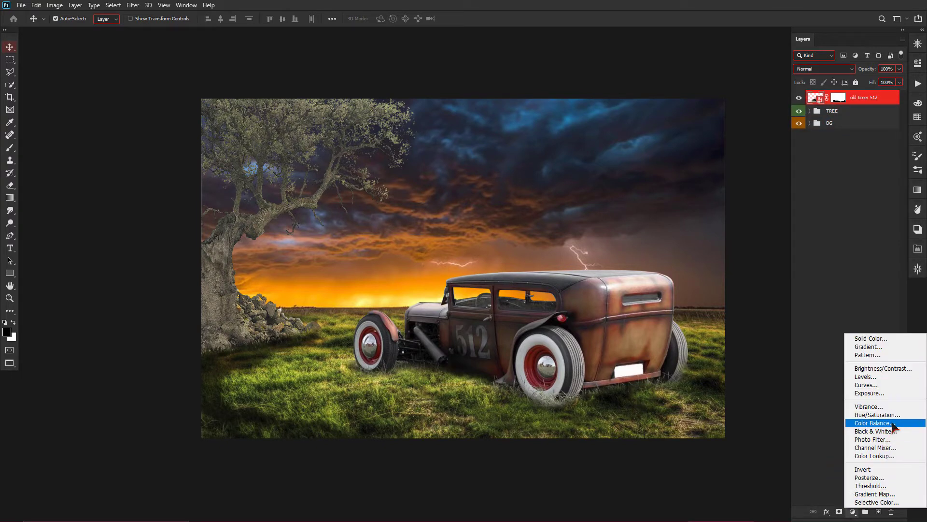
{"action": "left_click", "coordinate": [882, 384]}
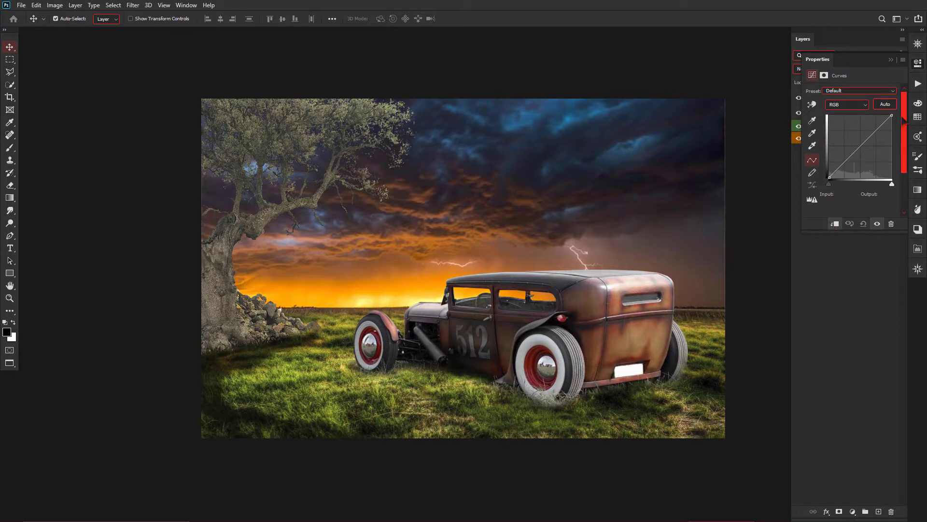
{"action": "mouse_move", "coordinate": [891, 116]}
{"action": "left_mouse_down"}
{"action": "mouse_move", "coordinate": [879, 156]}
{"action": "mouse_move", "coordinate": [891, 148]}
{"action": "left_mouse_up"}
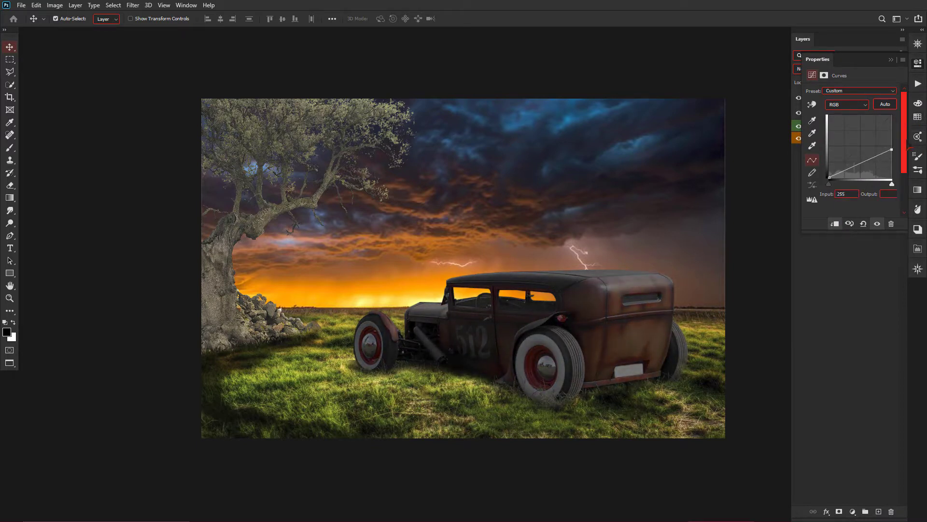
{"action": "left_click_drag", "start_coordinate": [868, 170], "coordinate": [867, 207]}
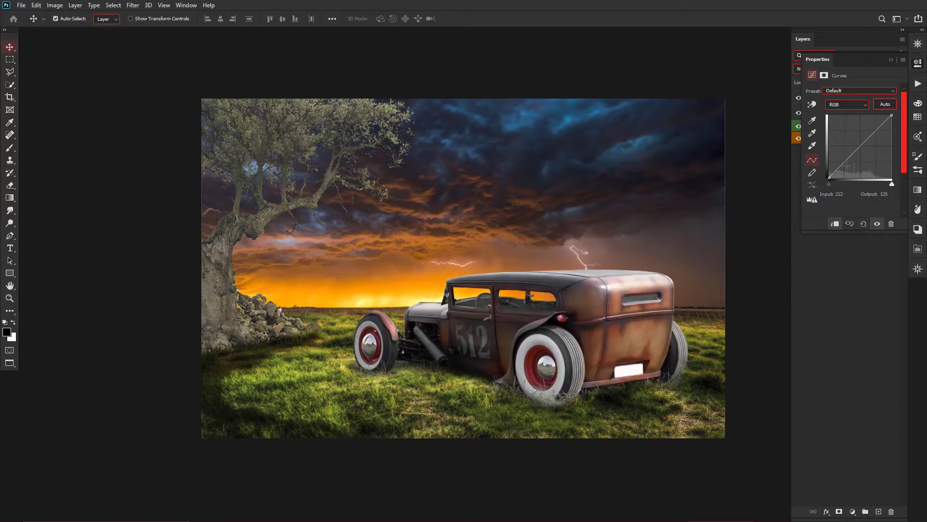
{"action": "left_click_drag", "start_coordinate": [892, 149], "coordinate": [896, 139]}
{"action": "left_click_drag", "start_coordinate": [866, 155], "coordinate": [866, 158]}
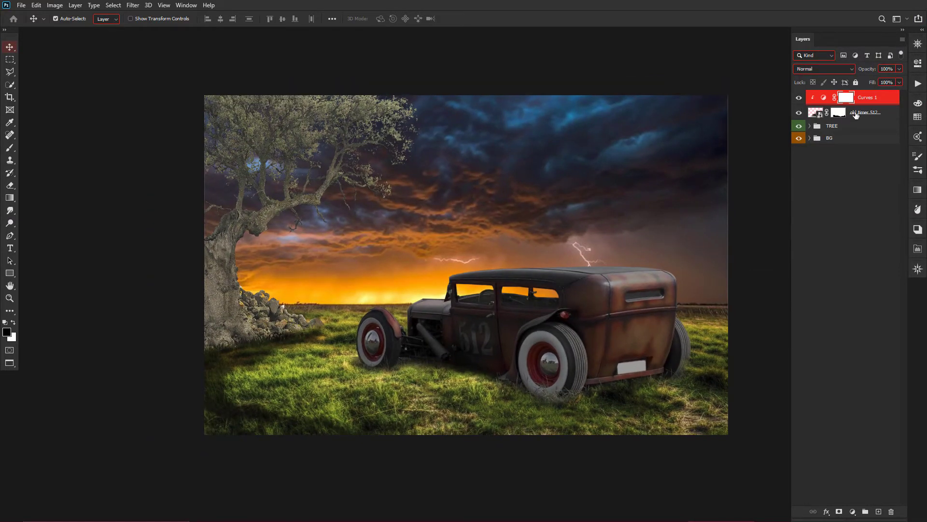
- Move the car copy below the original, clip it, and blacken it with Lightness -100
{"action": "left_click", "coordinate": [850, 112]}
{"action": "left_click_drag", "start_coordinate": [850, 127], "coordinate": [850, 129]}
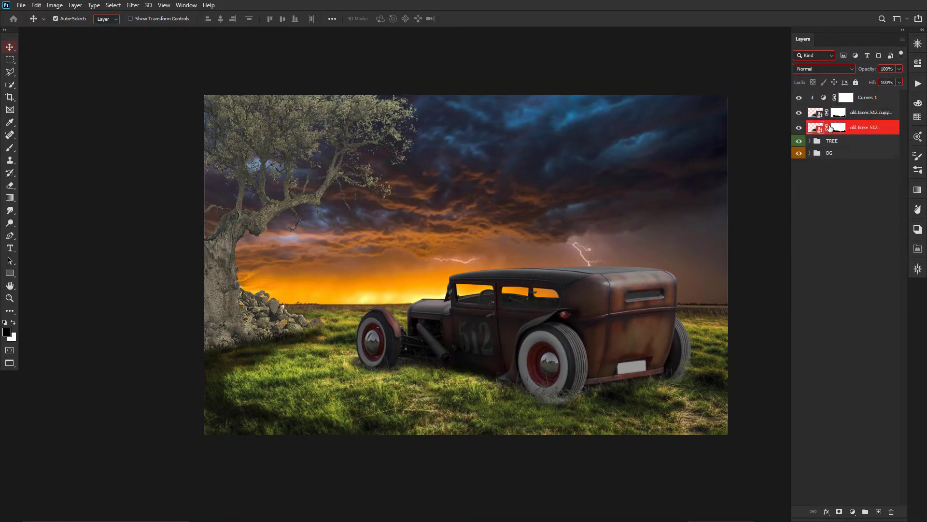
{"action": "key", "text": "ctrl+alt+g"}
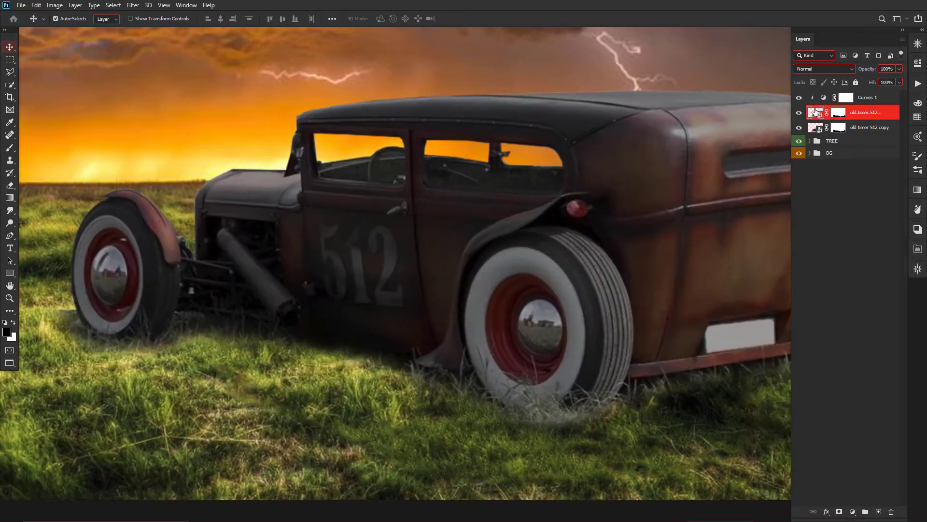
{"action": "key", "text": "ctrl+u"}
{"action": "left_click_drag", "start_coordinate": [437, 223], "coordinate": [390, 223]}
{"action": "left_click", "coordinate": [545, 126]}
- Flip the black copy vertically and distort it into a flattened shadow beneath the car
{"action": "key", "text": "ctrl+minus"}
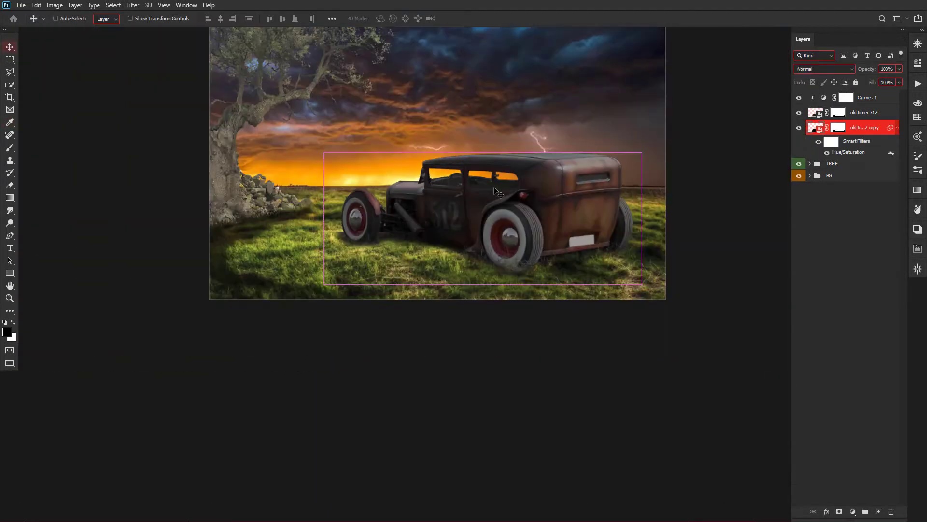
{"action": "key", "text": "ctrl+t"}
{"action": "left_click_drag", "start_coordinate": [483, 289], "coordinate": [473, 219]}
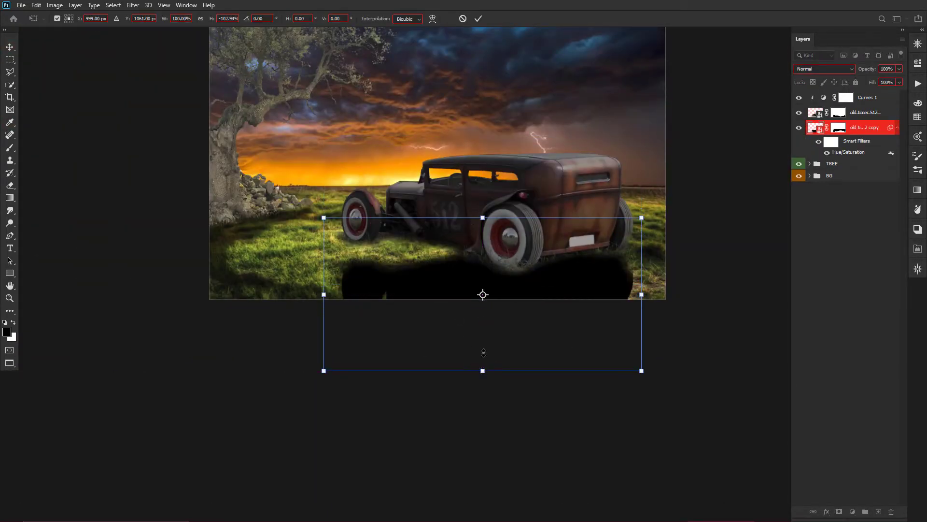
{"action": "left_click_drag", "start_coordinate": [482, 370], "coordinate": [483, 295]}
{"action": "left_click_drag", "start_coordinate": [323, 256], "coordinate": [334, 260]}
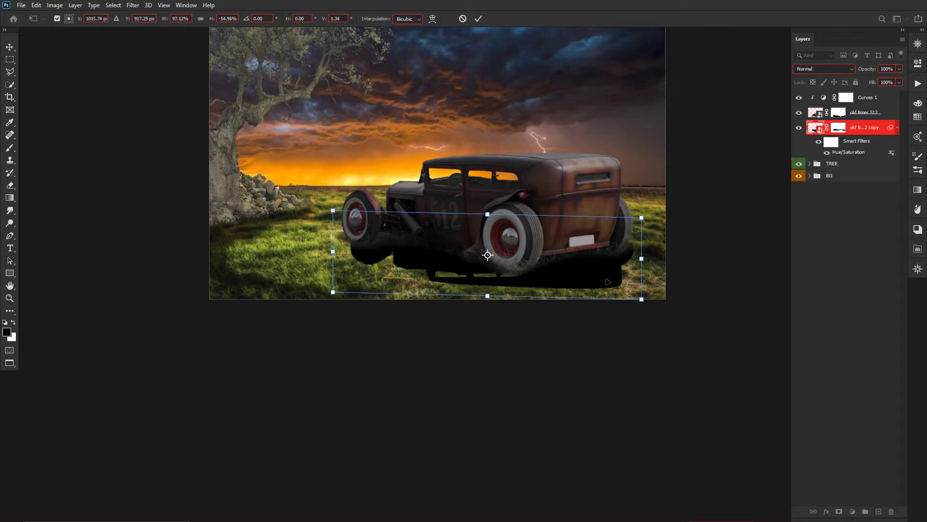
{"action": "left_click_drag", "start_coordinate": [641, 258], "coordinate": [632, 270]}
{"action": "mouse_move", "coordinate": [484, 293]}
{"action": "left_mouse_down"}
{"action": "mouse_move", "coordinate": [477, 336]}
{"action": "mouse_move", "coordinate": [471, 309]}
{"action": "left_mouse_up"}
{"action": "left_click_drag", "start_coordinate": [631, 325], "coordinate": [603, 319]}
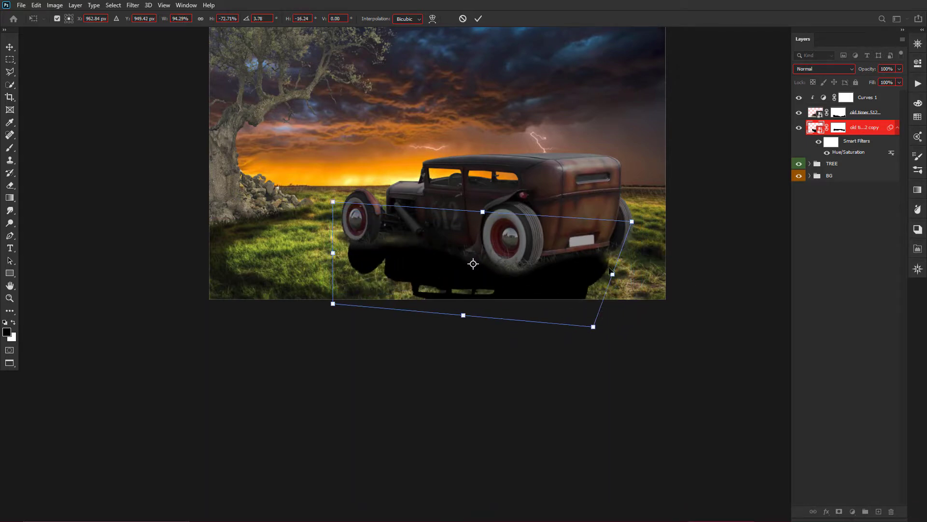
{"action": "left_click_drag", "start_coordinate": [618, 264], "coordinate": [623, 268]}
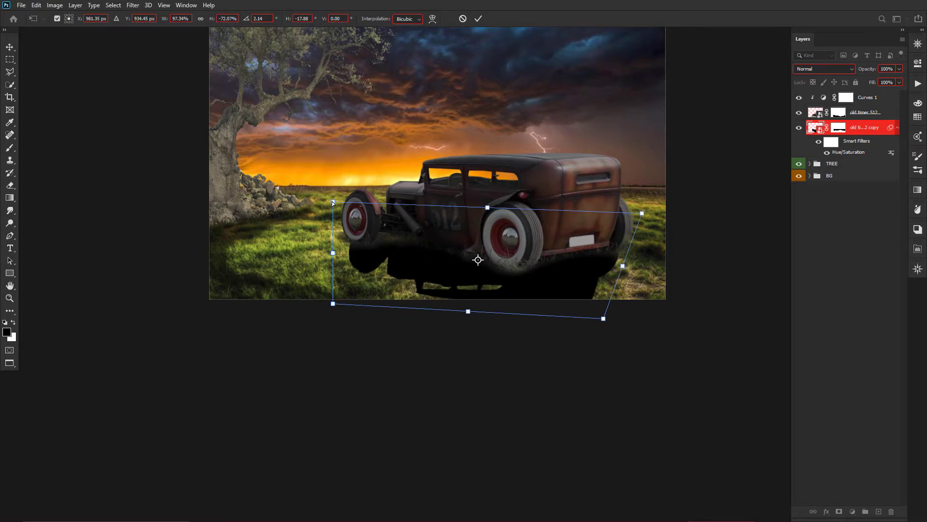
{"action": "left_click_drag", "start_coordinate": [333, 203], "coordinate": [332, 192]}
{"action": "key", "text": "Return"}
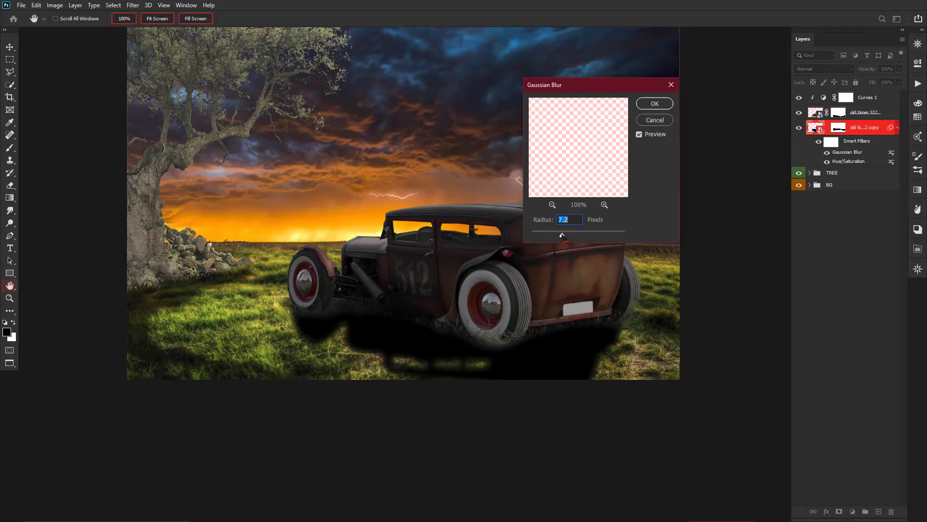
- Apply the Gaussian Blur to the shadow and set its opacity to 100%
{"action": "key", "text": "Return"}
{"action": "left_click_drag", "start_coordinate": [869, 75], "coordinate": [864, 75]}
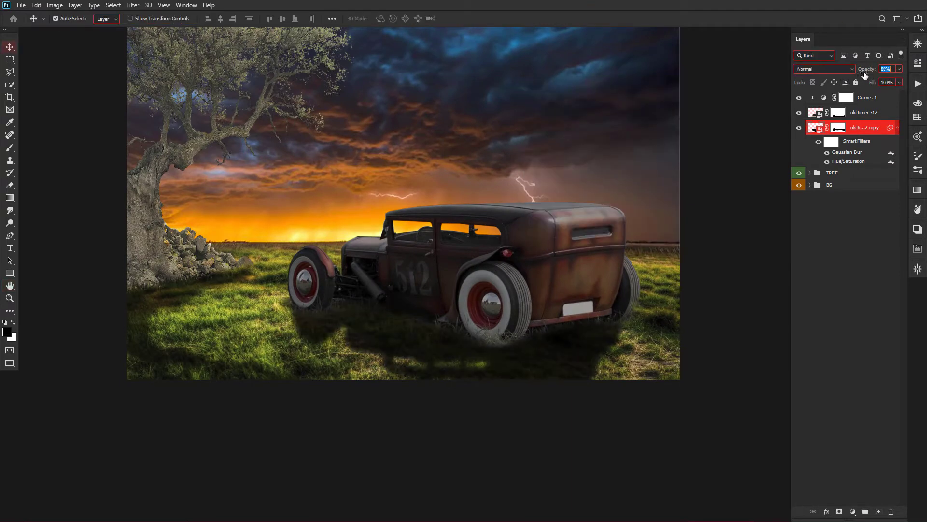
{"action": "type", "text": "100"}
{"action": "key", "text": "Return"}
- Fade the shadow away from the car with a half-strength gradient on its mask
{"action": "key", "text": "g"}
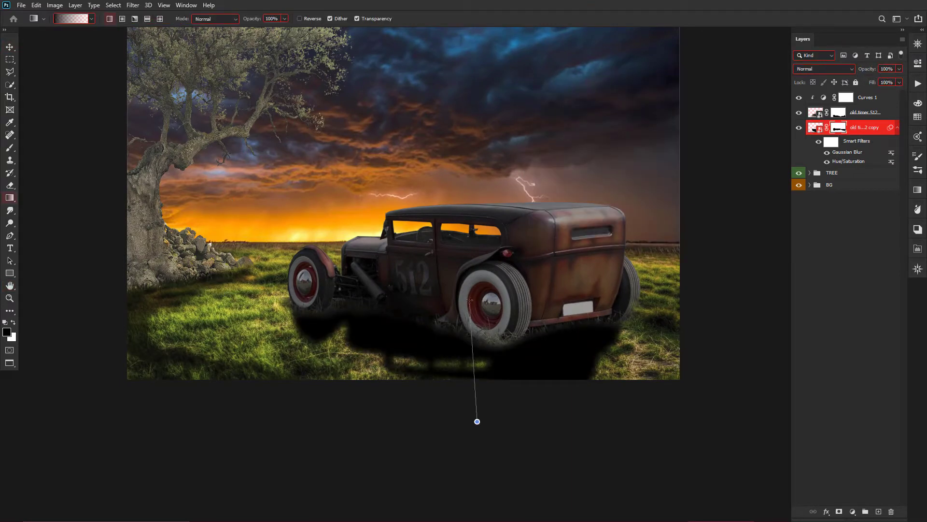
{"action": "left_click_drag", "start_coordinate": [478, 422], "coordinate": [478, 421]}
{"action": "key", "text": "ctrl+z"}
{"action": "left_click_drag", "start_coordinate": [253, 21], "coordinate": [235, 22]}
{"action": "left_click_drag", "start_coordinate": [455, 407], "coordinate": [447, 291]}
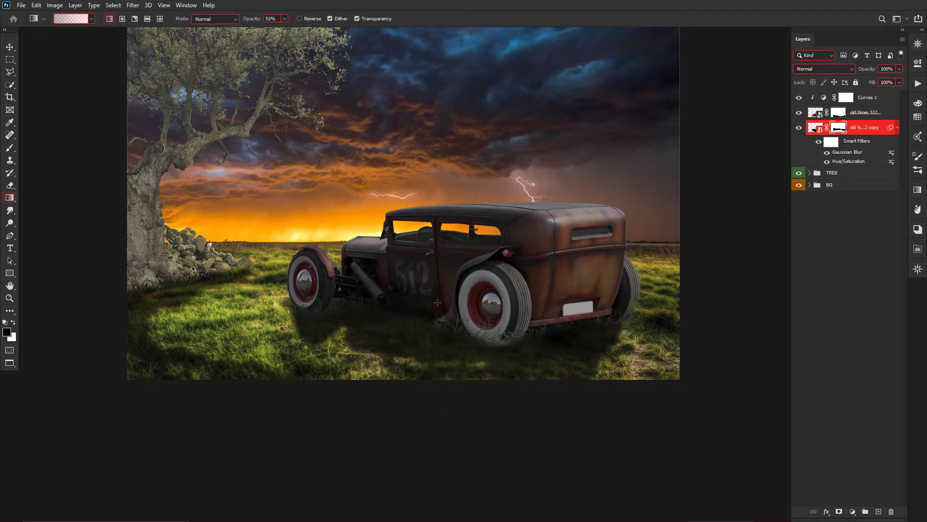
- On the old timer 512 mask, brush away the glow along the rear tyre's base
{"action": "key", "text": "b"}
{"action": "right_click", "coordinate": [531, 309]}
{"action": "scroll", "coordinate": [667, 387], "scroll_direction": "up", "scroll_amount": 5}
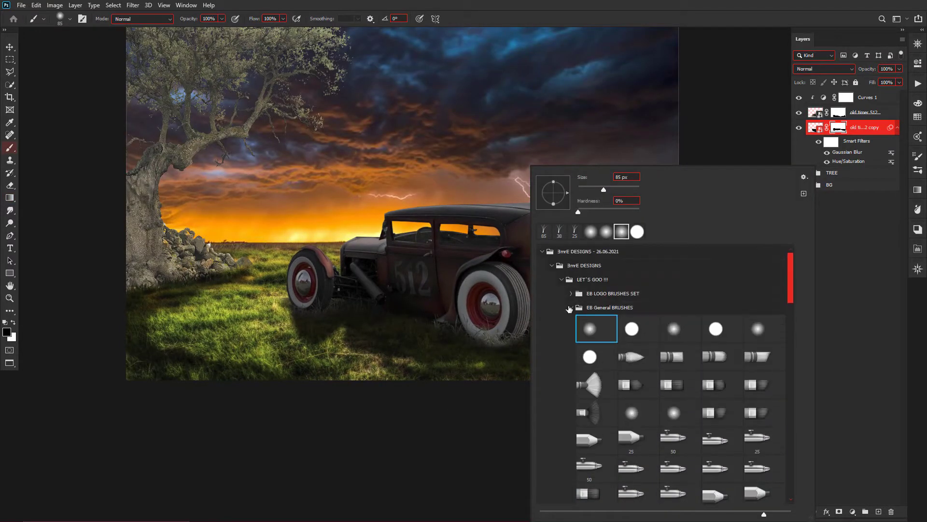
{"action": "left_click", "coordinate": [569, 309]}
{"action": "key", "text": "Escape"}
{"action": "key", "text": "ctrl+plus"}
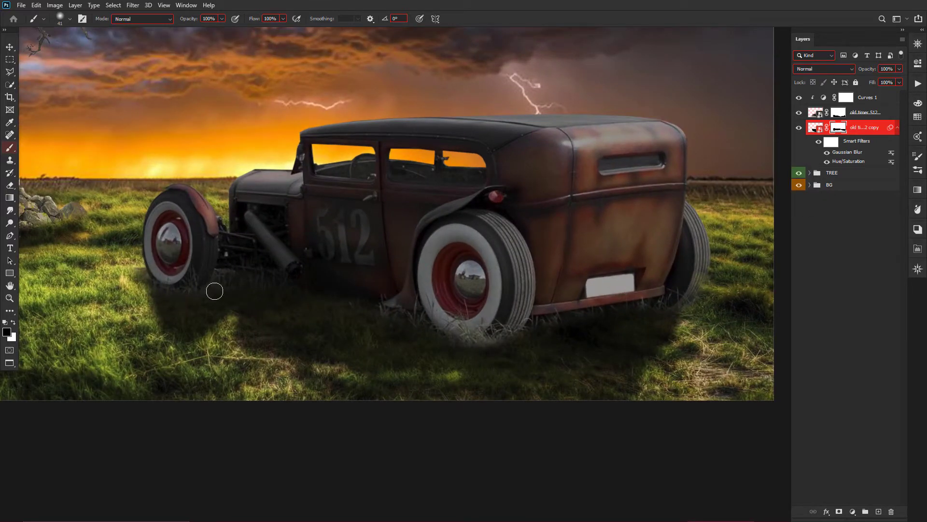
{"action": "key", "text": "alt+bracketright"}
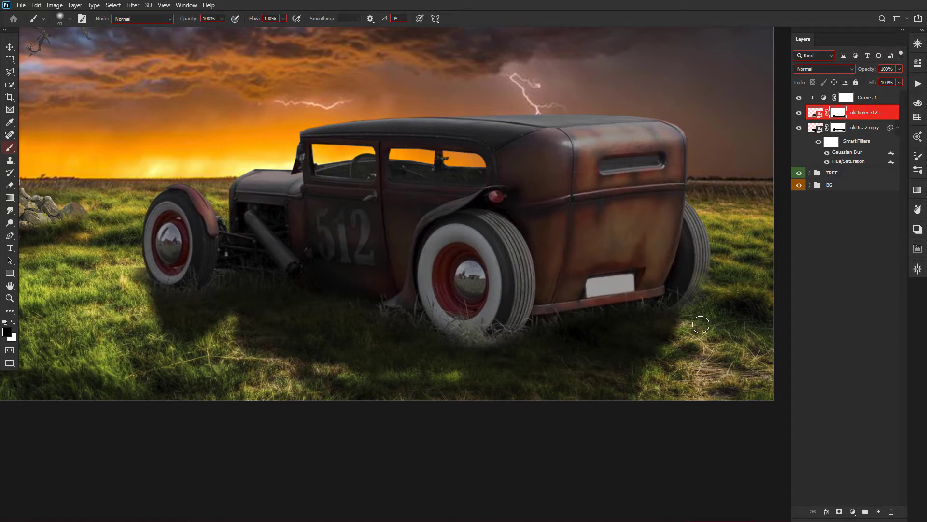
{"action": "mouse_move", "coordinate": [568, 323]}
{"action": "left_mouse_down"}
{"action": "mouse_move", "coordinate": [478, 352]}
{"action": "mouse_move", "coordinate": [520, 349]}
{"action": "left_mouse_up"}
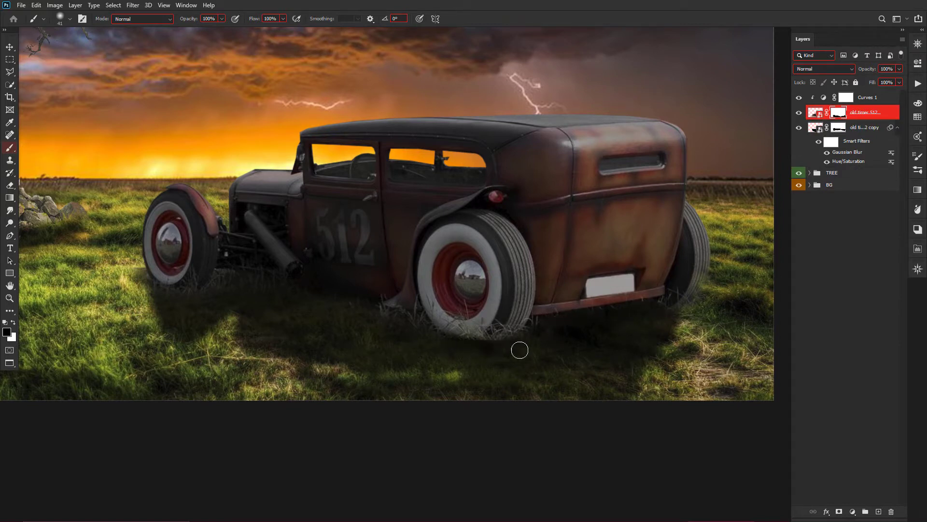
- Paint grass over the bottom of the rear tyre with a grass-tip brush
{"action": "right_click", "coordinate": [434, 291]}
{"action": "double_click", "coordinate": [443, 305]}
{"action": "mouse_move", "coordinate": [500, 349]}
{"action": "left_mouse_down"}
{"action": "mouse_move", "coordinate": [455, 341]}
{"action": "mouse_move", "coordinate": [594, 314]}
{"action": "left_mouse_up"}
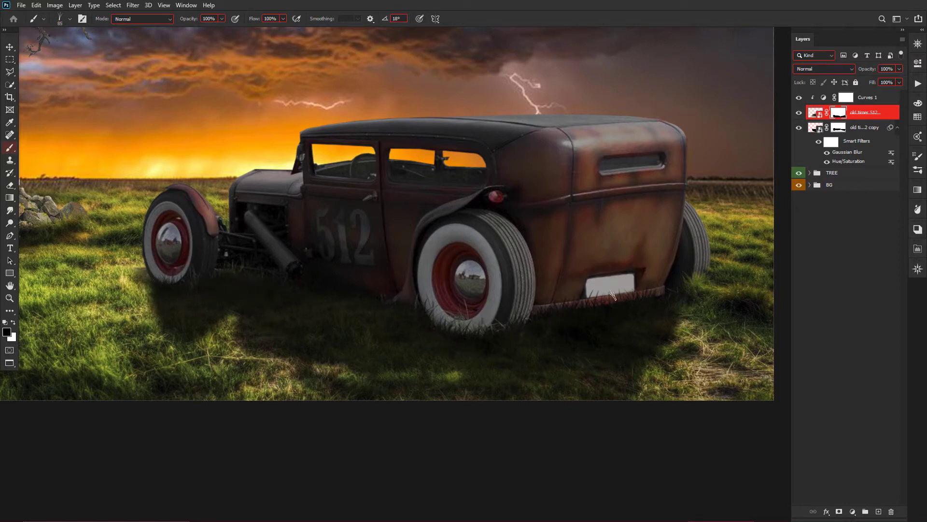
- Add a clipped Levels adjustment with Output white at 112, then invert its mask
{"action": "key", "text": "v"}
{"action": "scroll", "coordinate": [411, 215], "scroll_direction": "down", "scroll_amount": 2}
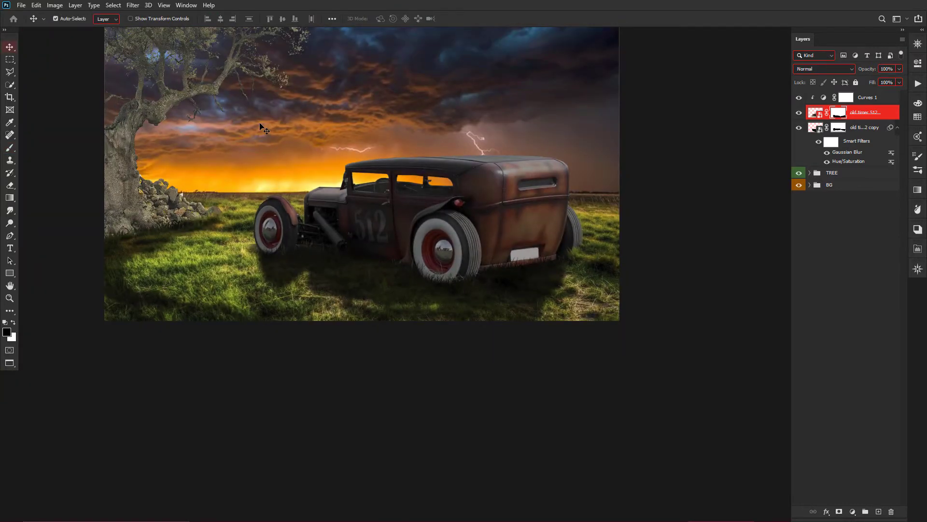
{"action": "scroll", "coordinate": [262, 128], "scroll_direction": "up", "scroll_amount": 2}
{"action": "left_click", "coordinate": [846, 97]}
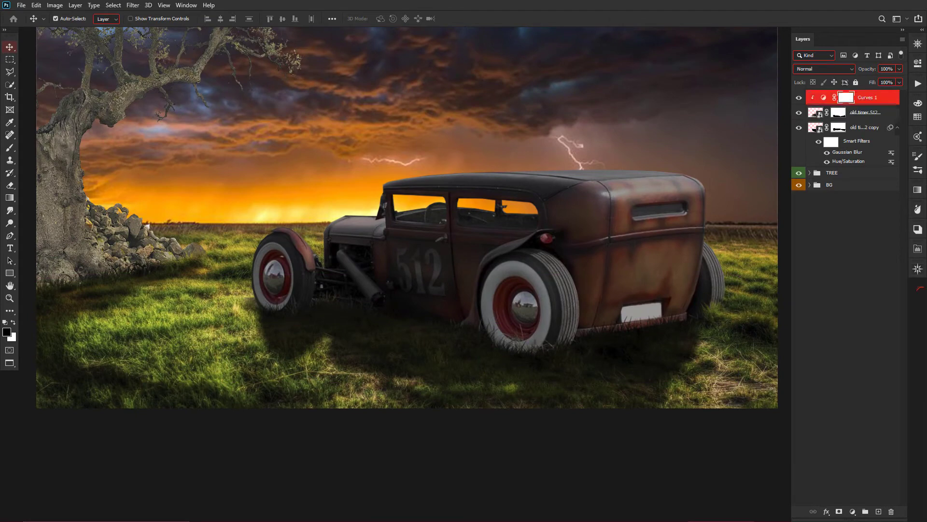
{"action": "left_click", "coordinate": [852, 511]}
{"action": "left_click", "coordinate": [888, 379]}
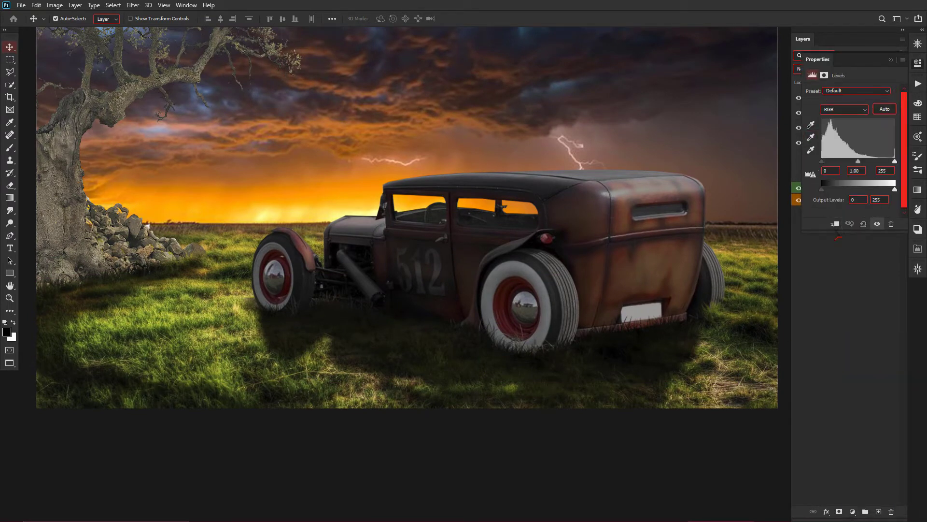
{"action": "left_click_drag", "start_coordinate": [895, 190], "coordinate": [854, 189]}
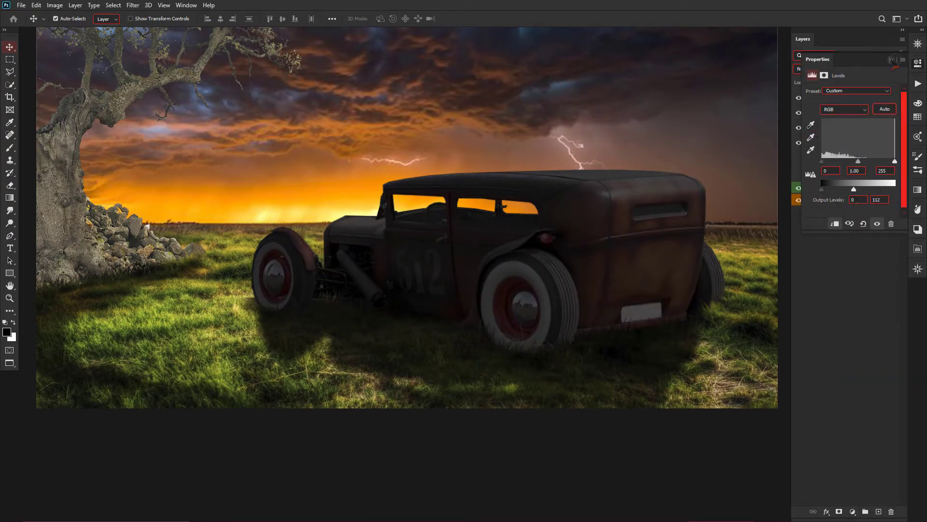
{"action": "left_click", "coordinate": [844, 96]}
{"action": "key", "text": "ctrl+i"}
- Set up a soft round brush at 50% opacity with white as the paint colour
{"action": "key", "text": "b"}
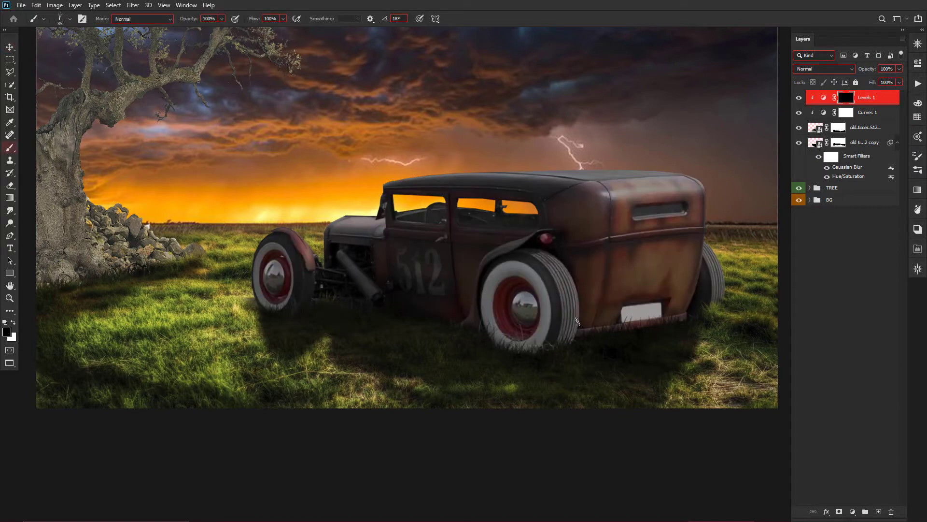
{"action": "right_click", "coordinate": [576, 321]}
{"action": "left_click", "coordinate": [593, 232]}
{"action": "key", "text": "Return"}
{"action": "key", "text": "5"}
{"action": "key", "text": "x"}
- Paint the Levels darkening over the car's rear, rear wheel and lower side
{"action": "mouse_move", "coordinate": [706, 275]}
{"action": "left_mouse_down"}
{"action": "mouse_move", "coordinate": [662, 337]}
{"action": "mouse_move", "coordinate": [617, 313]}
{"action": "mouse_move", "coordinate": [645, 251]}
{"action": "mouse_move", "coordinate": [553, 356]}
{"action": "mouse_move", "coordinate": [567, 309]}
{"action": "mouse_move", "coordinate": [580, 320]}
{"action": "mouse_move", "coordinate": [610, 238]}
{"action": "mouse_move", "coordinate": [607, 216]}
{"action": "mouse_move", "coordinate": [652, 193]}
{"action": "mouse_move", "coordinate": [687, 219]}
{"action": "mouse_move", "coordinate": [695, 201]}
{"action": "left_mouse_up"}
{"action": "mouse_move", "coordinate": [600, 336]}
{"action": "left_mouse_down"}
{"action": "mouse_move", "coordinate": [544, 269]}
{"action": "mouse_move", "coordinate": [491, 326]}
{"action": "mouse_move", "coordinate": [457, 294]}
{"action": "mouse_move", "coordinate": [556, 295]}
{"action": "mouse_move", "coordinate": [509, 333]}
{"action": "left_mouse_up"}
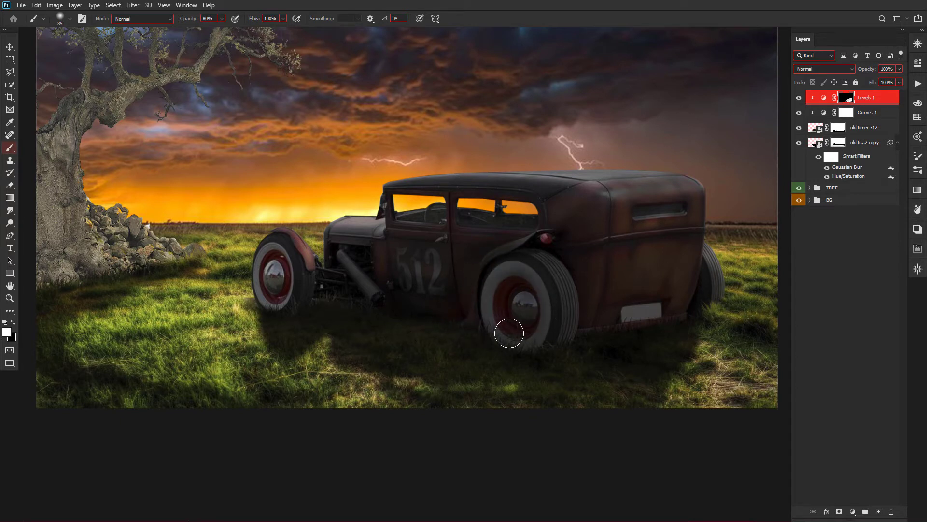
{"action": "mouse_move", "coordinate": [546, 262]}
{"action": "left_mouse_down"}
{"action": "mouse_move", "coordinate": [360, 310]}
{"action": "mouse_move", "coordinate": [294, 301]}
{"action": "mouse_move", "coordinate": [270, 318]}
{"action": "left_mouse_up"}
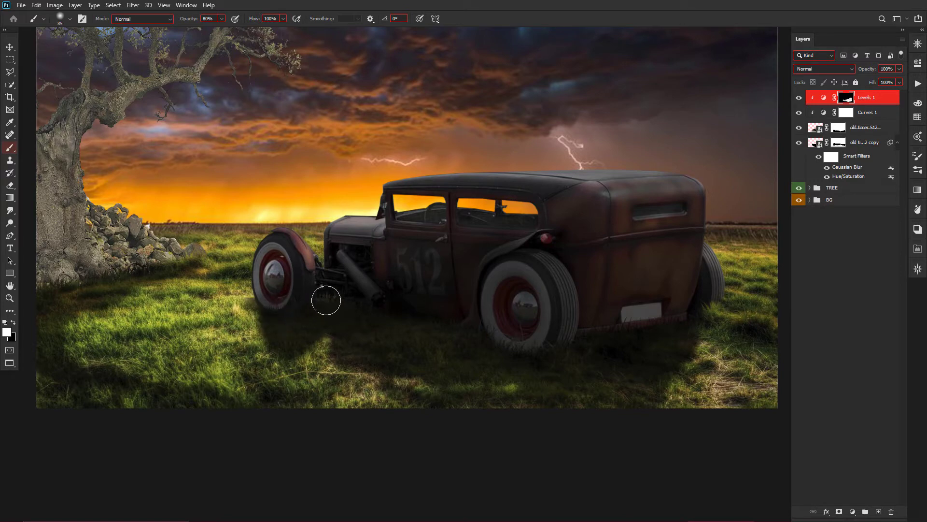
{"action": "key", "text": "ctrl+minus"}
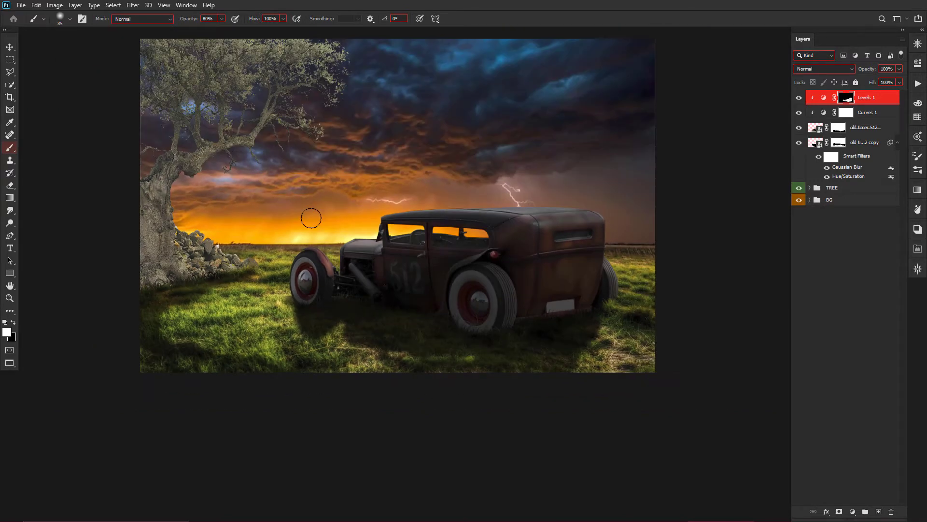
{"action": "scroll", "coordinate": [311, 218], "scroll_direction": "up", "scroll_amount": 1}
- Target the Curves 1 mask with a smaller black brush in full-screen view
{"action": "key", "text": "alt+bracketleft"}
{"action": "key", "text": "x"}
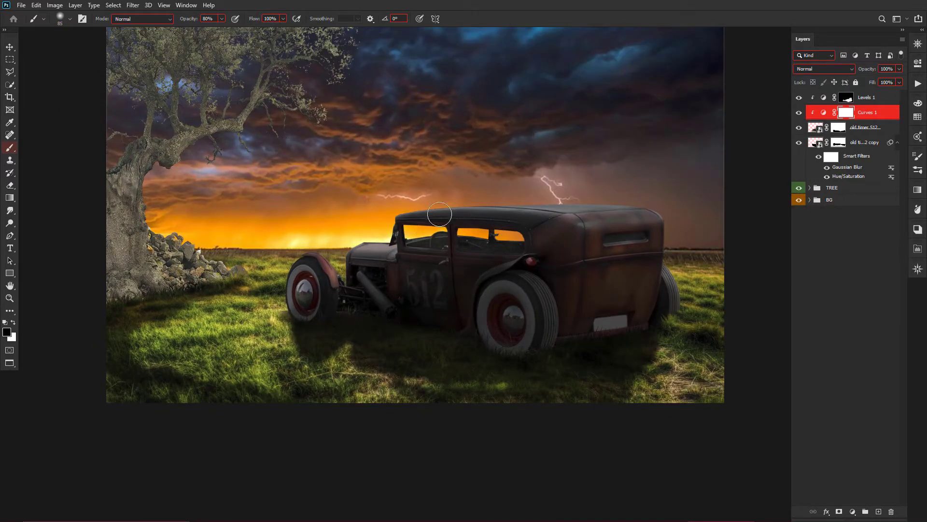
{"action": "key", "text": "bracketleft"}
{"action": "key", "text": "bracketleft"}
{"action": "scroll", "coordinate": [555, 191], "scroll_direction": "up", "scroll_amount": 1}
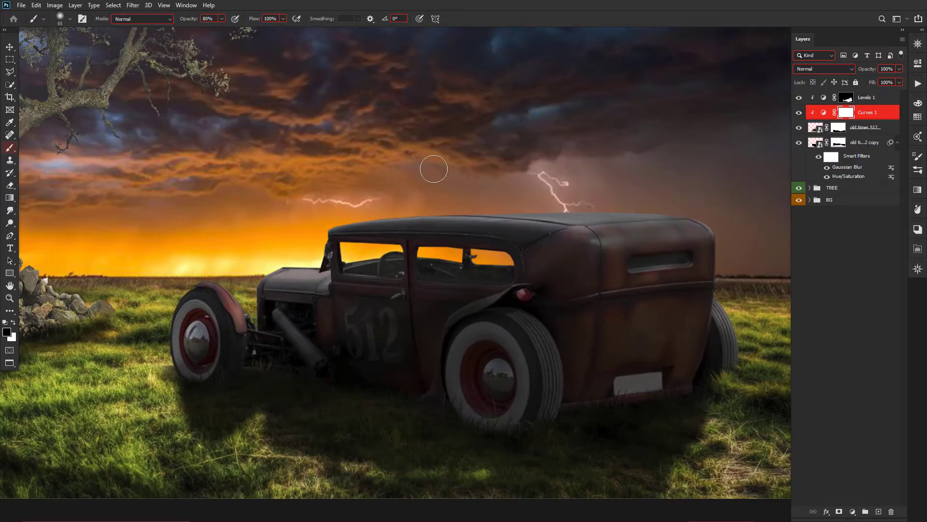
{"action": "key", "text": "f"}
{"action": "key", "text": "f"}
{"action": "key", "text": "ctrl+minus"}
{"action": "right_click", "coordinate": [837, 216]}
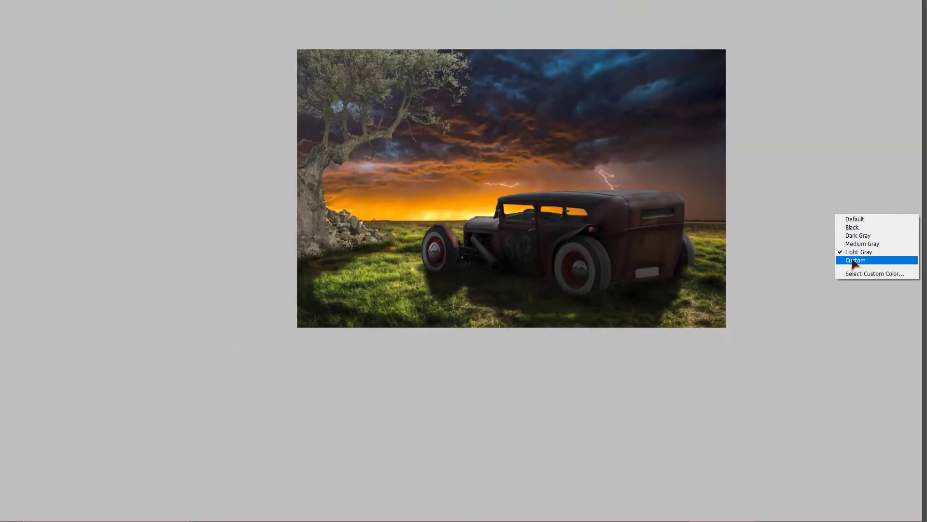
{"action": "left_click", "coordinate": [862, 235]}
{"action": "scroll", "coordinate": [599, 121], "scroll_direction": "up", "scroll_amount": 2}
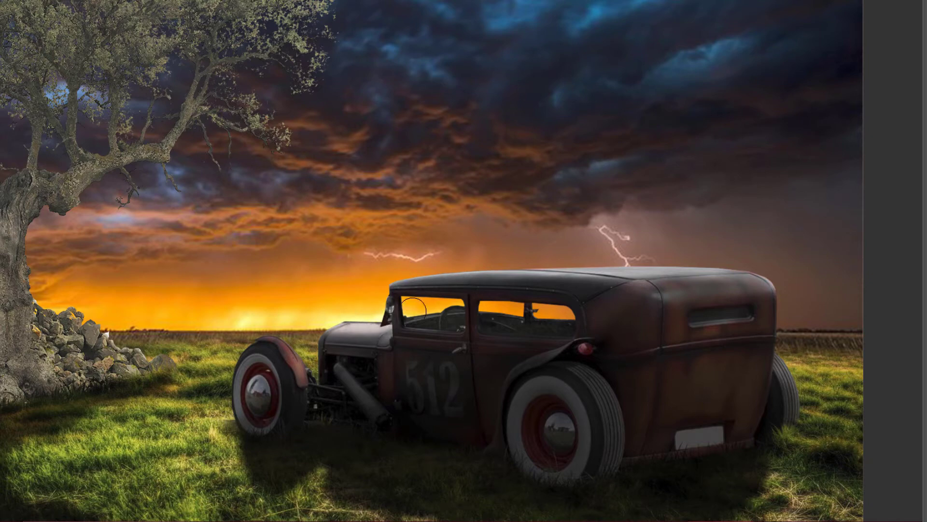
{"action": "left_click_drag", "start_coordinate": [555, 300], "coordinate": [438, 312]}
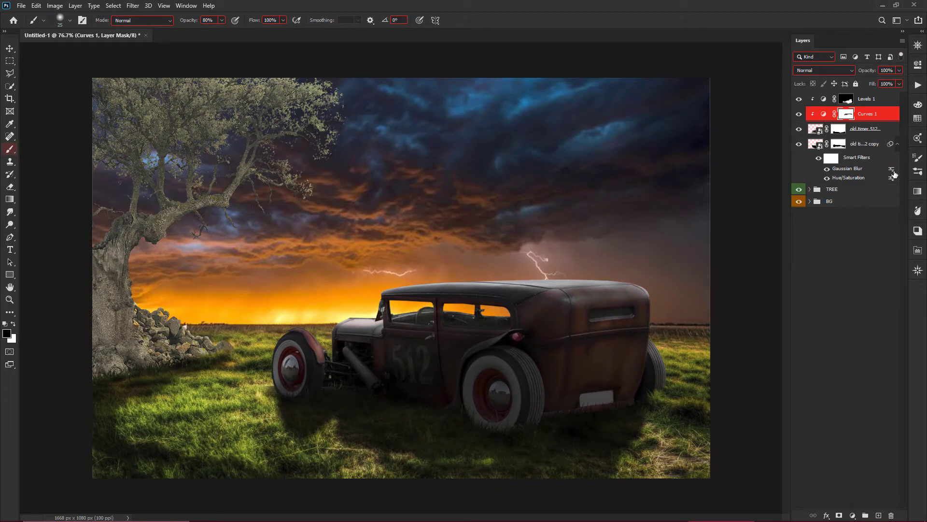
- Group the four car layers and name the group Old Timer
{"action": "left_click", "coordinate": [826, 102]}
{"action": "left_click", "coordinate": [876, 146], "text": "shift"}
{"action": "key", "text": "ctrl+g"}
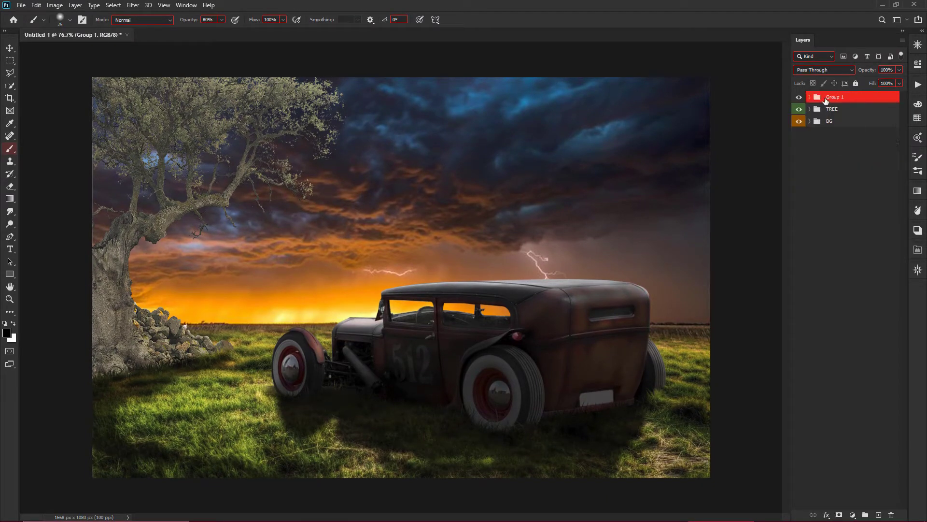
{"action": "double_click", "coordinate": [850, 97]}
{"action": "key", "text": "Escape"}
{"action": "type", "text": "er"}
{"action": "key", "text": "Return"}
{"action": "right_click", "coordinate": [823, 100]}
{"action": "left_click", "coordinate": [845, 466]}
{"action": "left_click", "coordinate": [810, 97]}
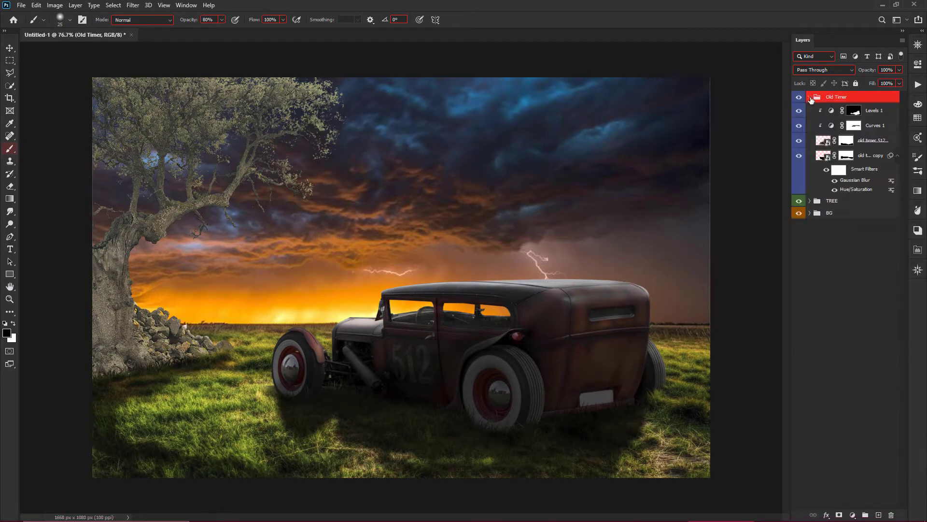
{"action": "left_click", "coordinate": [873, 115]}
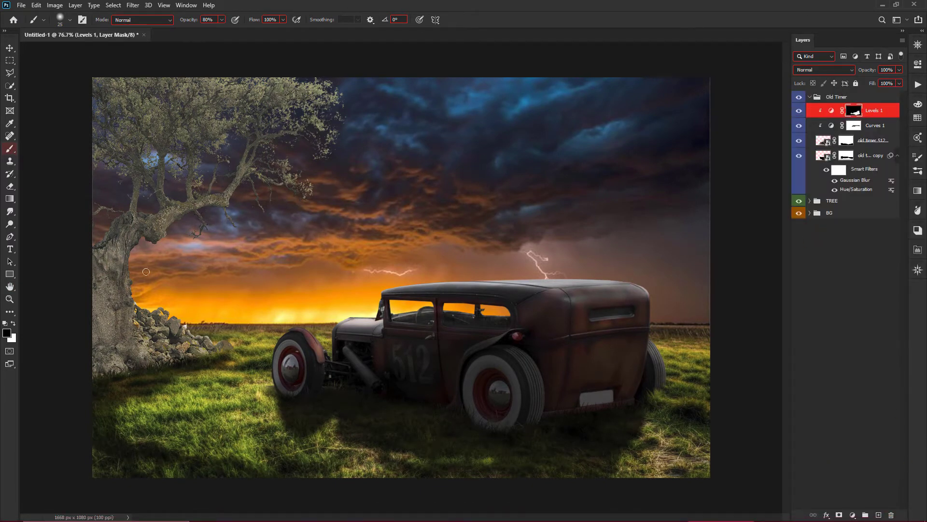
- Darken Tree 8 with a Brightness/Contrast adjustment at brightness -99
{"action": "left_click", "coordinate": [836, 97]}
{"action": "left_click", "coordinate": [869, 125]}
{"action": "left_click", "coordinate": [853, 515]}
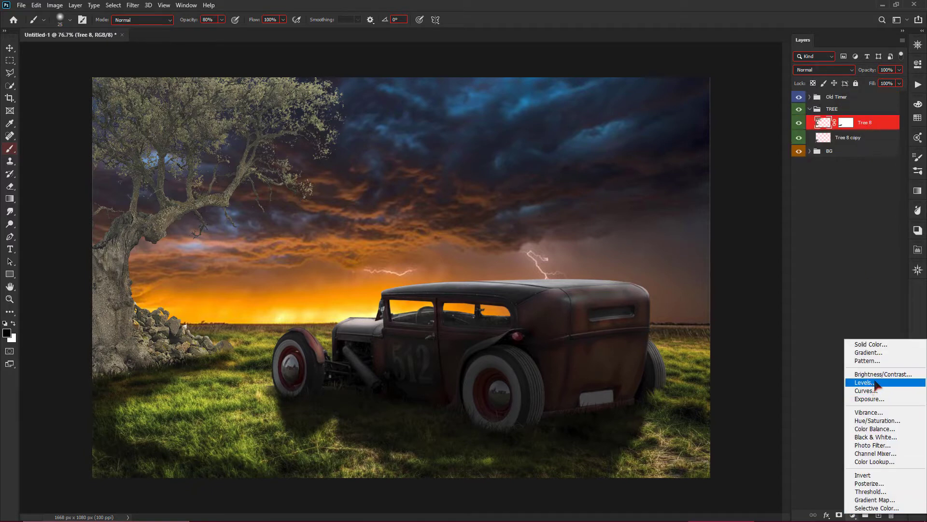
{"action": "left_click", "coordinate": [860, 382]}
{"action": "mouse_move", "coordinate": [851, 120]}
{"action": "left_mouse_down"}
{"action": "mouse_move", "coordinate": [823, 119]}
{"action": "mouse_move", "coordinate": [868, 138]}
{"action": "left_mouse_up"}
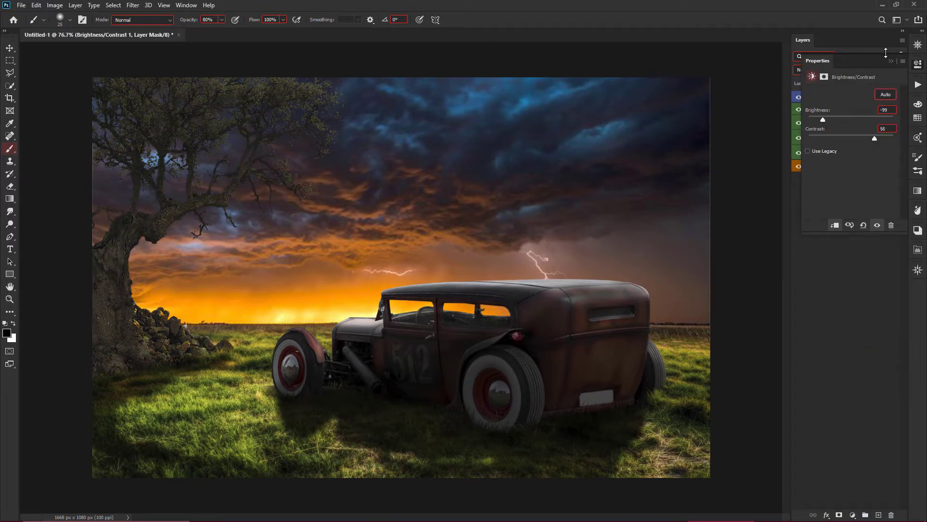
{"action": "left_click", "coordinate": [368, 280]}
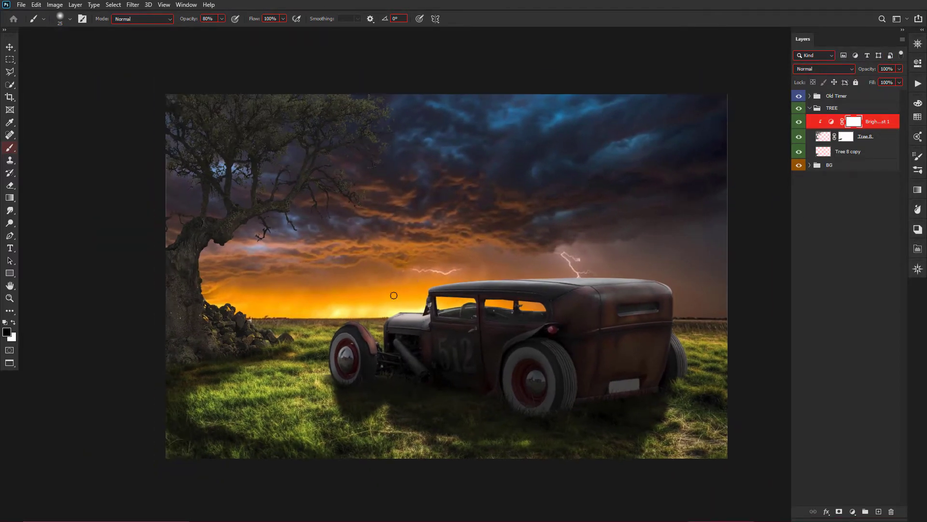
- Select the TREE group and collapse it in the Layers panel
{"action": "key", "text": "v"}
{"action": "left_click", "coordinate": [849, 96]}
{"action": "left_click", "coordinate": [849, 106]}
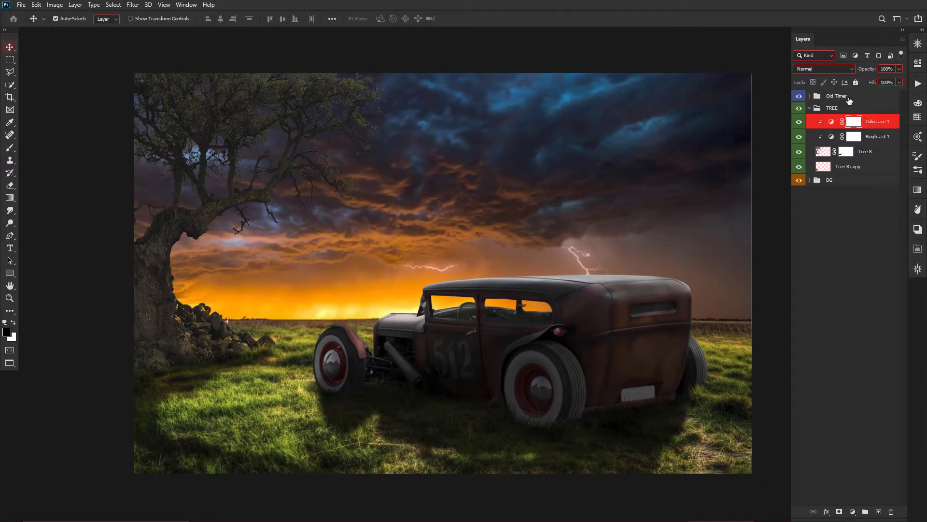
{"action": "left_click", "coordinate": [810, 108]}
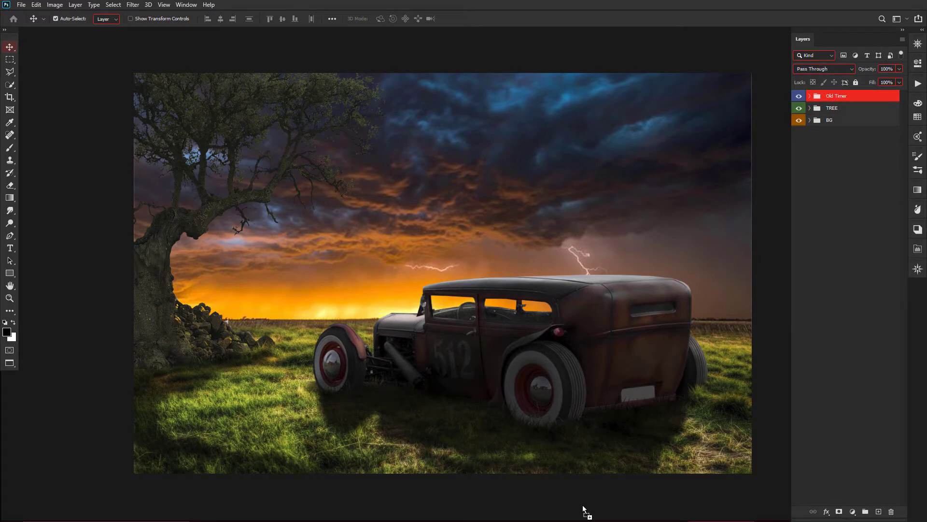
- Place the Botanic grass at lower left and add a smaller mirrored copy to the right
{"action": "left_click_drag", "start_coordinate": [586, 510], "coordinate": [588, 405]}
{"action": "left_click_drag", "start_coordinate": [626, 458], "coordinate": [185, 448]}
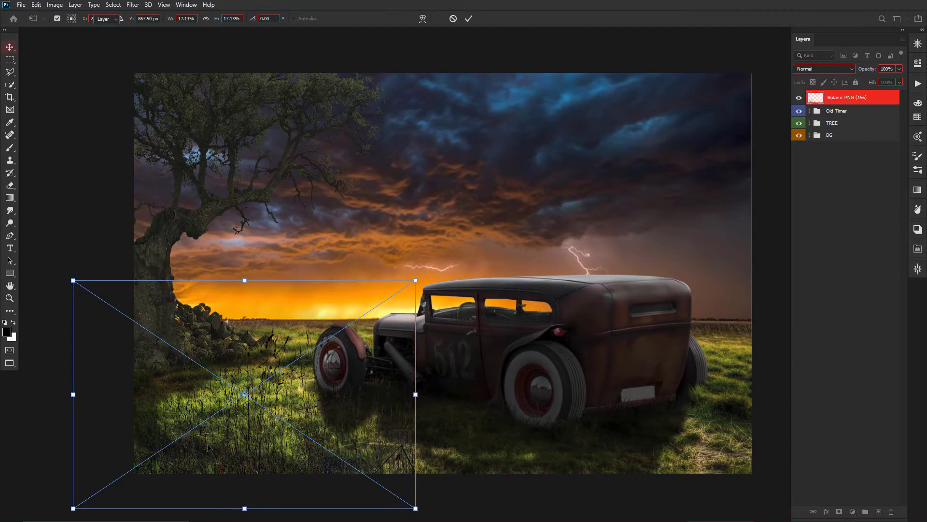
{"action": "key", "text": "Return"}
{"action": "key", "text": "ctrl+j"}
{"action": "key", "text": "ctrl+t"}
{"action": "left_click_drag", "start_coordinate": [185, 447], "coordinate": [471, 454]}
{"action": "mouse_move", "coordinate": [321, 401]}
{"action": "left_mouse_down"}
{"action": "mouse_move", "coordinate": [623, 418]}
{"action": "mouse_move", "coordinate": [740, 442]}
{"action": "left_mouse_up"}
{"action": "key", "text": "Return"}
- Duplicate the grass a third time and flip that copy horizontally
{"action": "key", "text": "ctrl+j"}
{"action": "key", "text": "ctrl+t"}
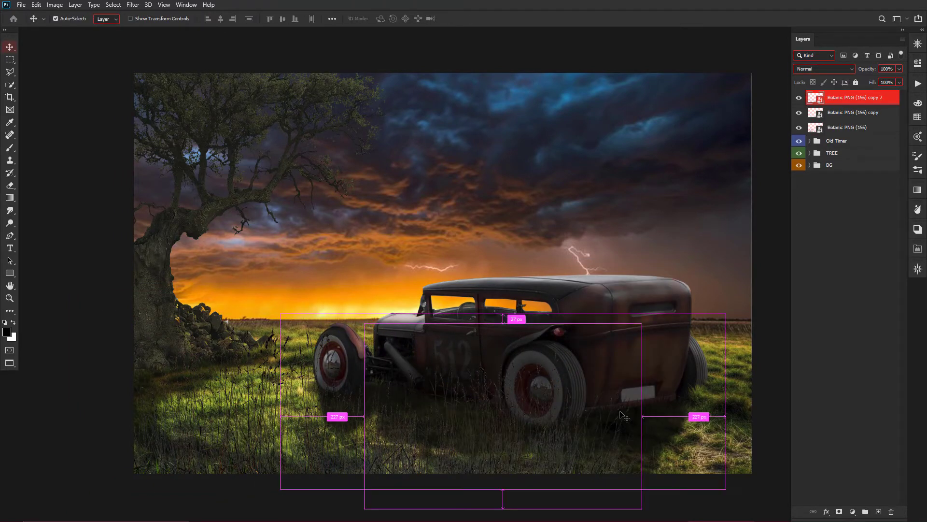
{"action": "right_click", "coordinate": [741, 442]}
{"action": "left_click", "coordinate": [767, 431]}
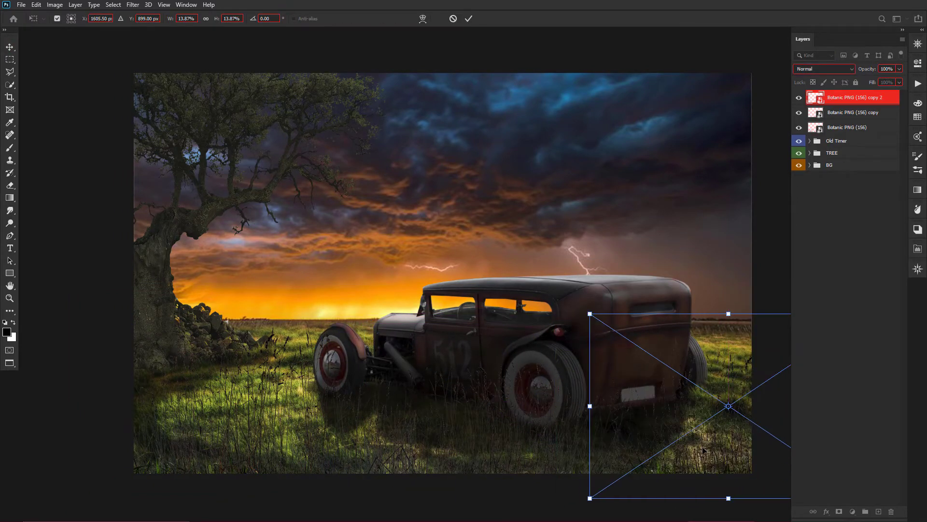
{"action": "key", "text": "Return"}
- Group the three grass layers and colour-code the group
{"action": "left_click", "coordinate": [851, 128], "text": "shift"}
{"action": "key", "text": "ctrl+g"}
{"action": "double_click", "coordinate": [835, 95]}
{"action": "type", "text": "Botanic"}
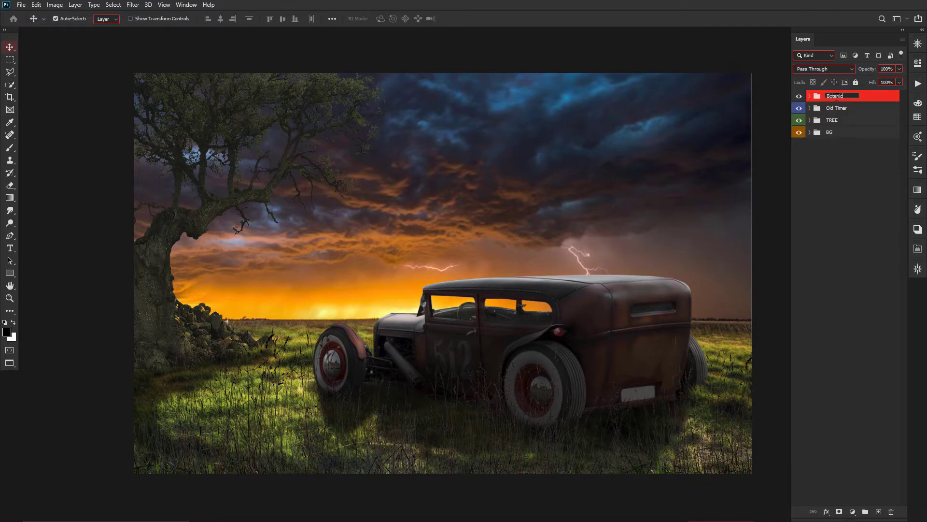
{"action": "right_click", "coordinate": [836, 96]}
{"action": "left_click", "coordinate": [850, 454]}
- Darken the grass group with a clipped Hue/Saturation at Lightness -83
{"action": "left_click", "coordinate": [853, 511]}
{"action": "left_click", "coordinate": [884, 417]}
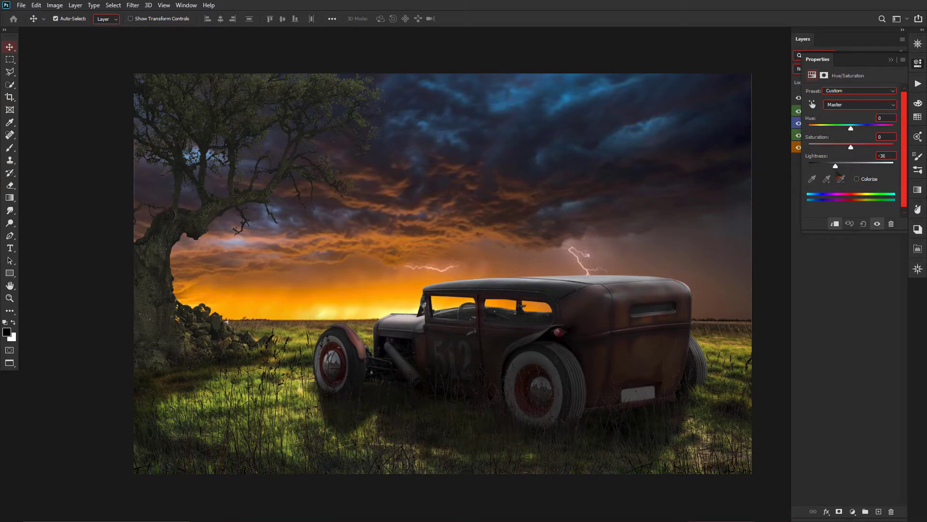
{"action": "left_click_drag", "start_coordinate": [840, 178], "coordinate": [820, 180]}
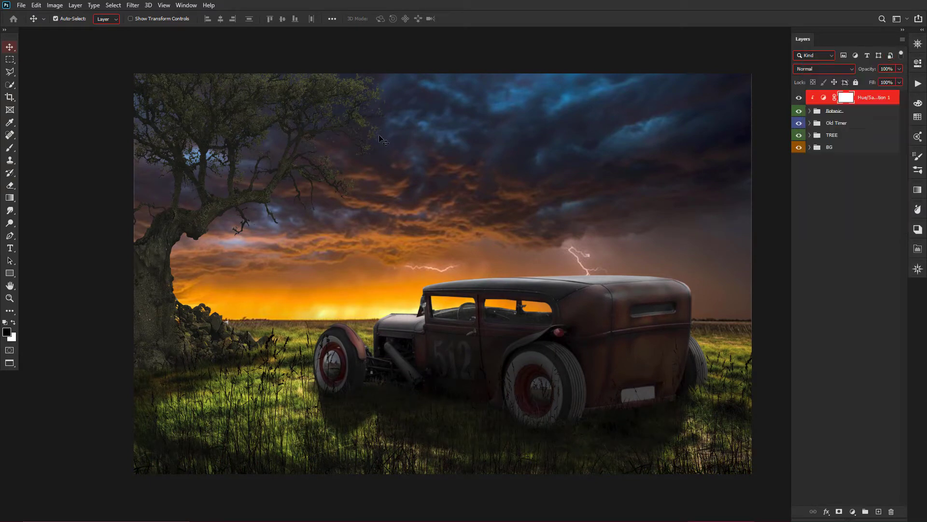
{"action": "key", "text": "ctrl+alt+g"}
- Scale the man figure down, set him against the car's side window, and add a layer mask
{"action": "left_click", "coordinate": [848, 124]}
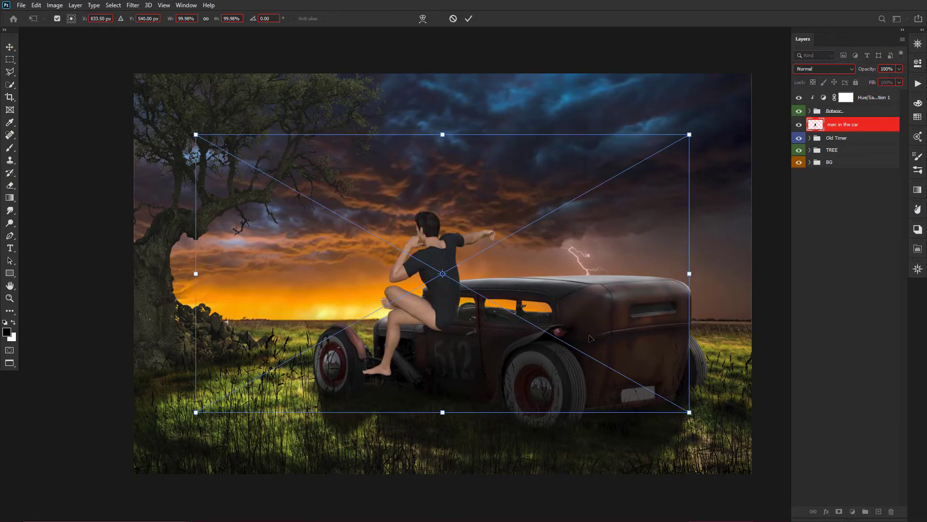
{"action": "left_click_drag", "start_coordinate": [435, 290], "coordinate": [488, 345]}
{"action": "mouse_move", "coordinate": [227, 209]}
{"action": "left_mouse_down"}
{"action": "mouse_move", "coordinate": [342, 273]}
{"action": "mouse_move", "coordinate": [328, 265]}
{"action": "left_mouse_up"}
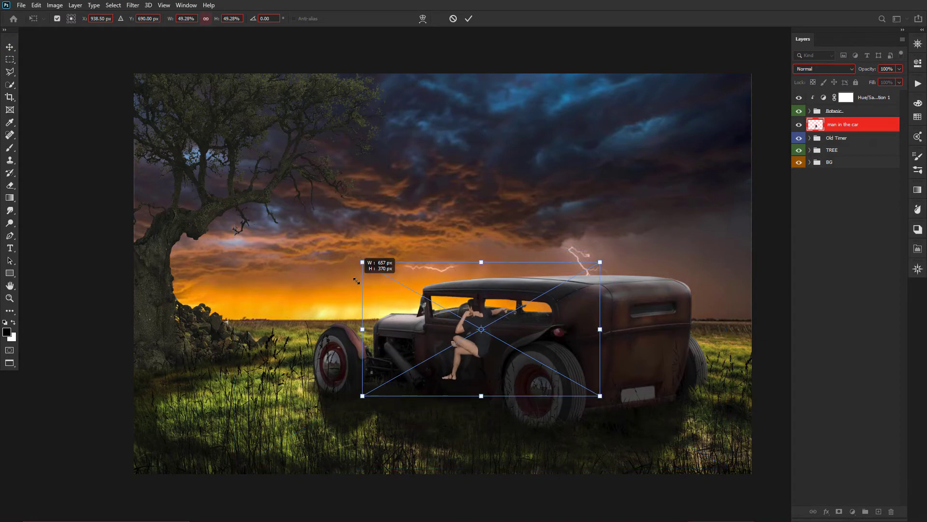
{"action": "mouse_move", "coordinate": [474, 328]}
{"action": "left_mouse_down"}
{"action": "mouse_move", "coordinate": [489, 337]}
{"action": "mouse_move", "coordinate": [406, 360]}
{"action": "left_mouse_up"}
{"action": "scroll", "coordinate": [489, 337], "scroll_direction": "up", "scroll_amount": 4}
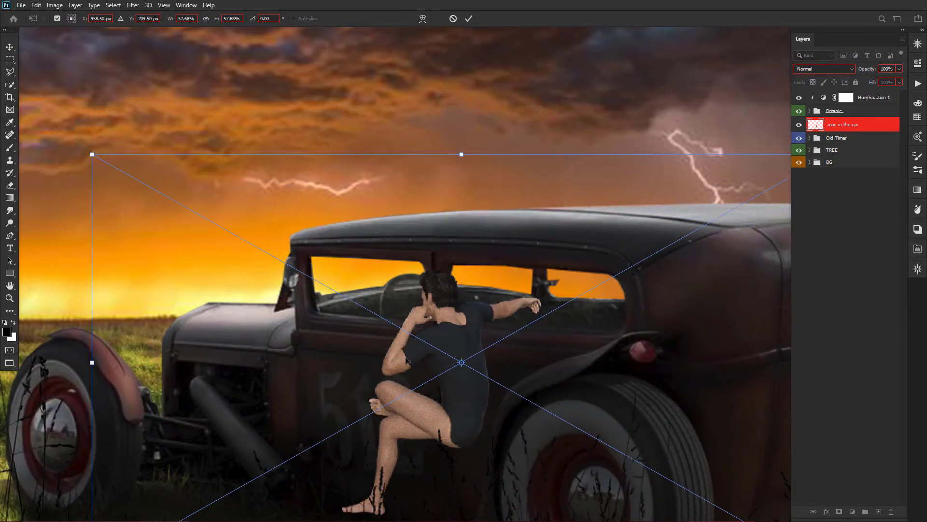
{"action": "key", "text": "Return"}
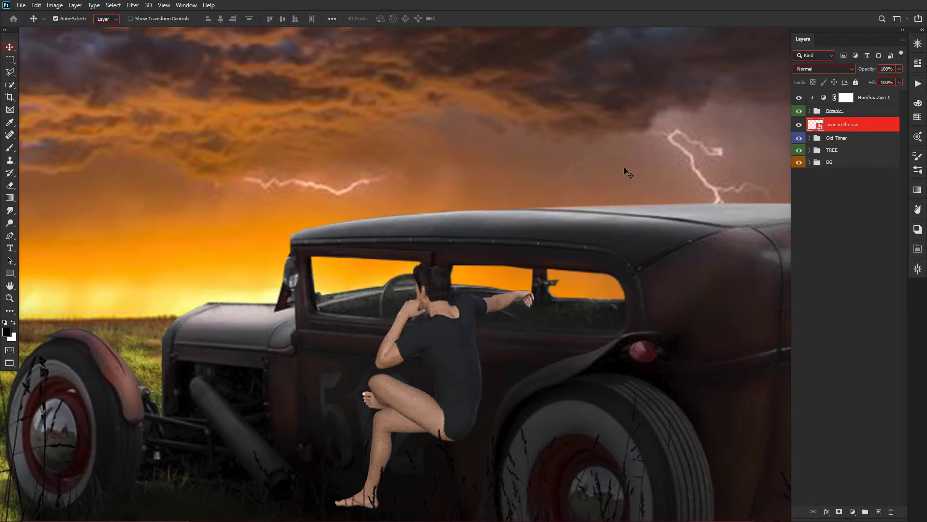
{"action": "mouse_move", "coordinate": [453, 379]}
{"action": "left_mouse_down"}
{"action": "mouse_move", "coordinate": [506, 309]}
{"action": "mouse_move", "coordinate": [451, 357]}
{"action": "left_mouse_up"}
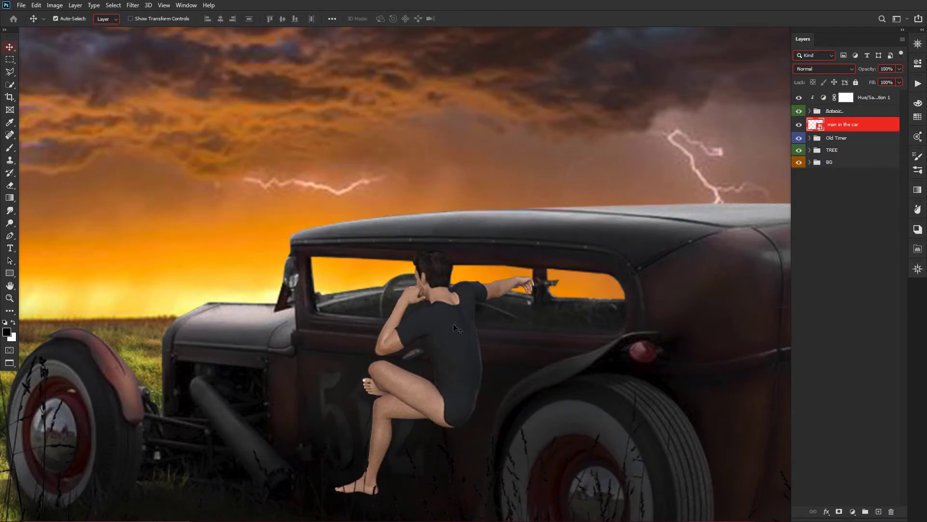
{"action": "left_click", "coordinate": [839, 511]}
- Lower the man's opacity and trace a polygonal selection around his lower body
{"action": "key", "text": "l"}
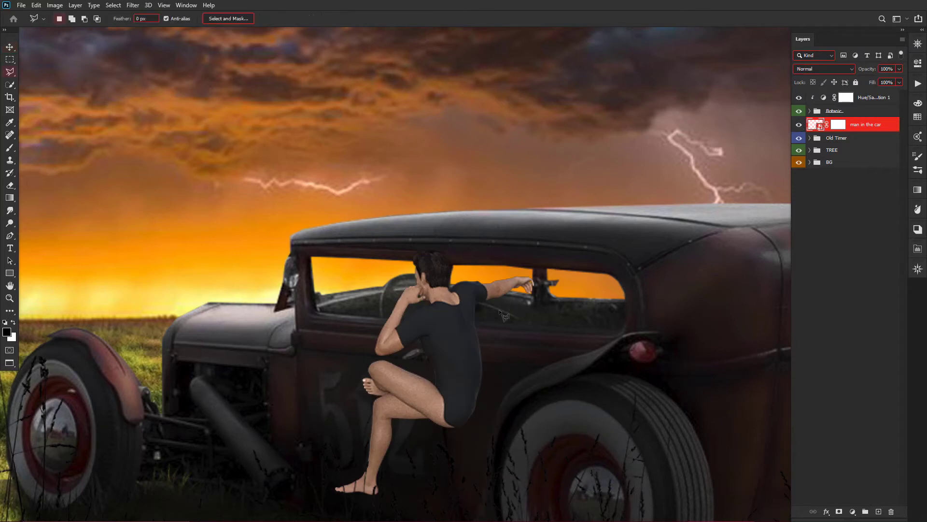
{"action": "key", "text": "ctrl+plus"}
{"action": "left_click_drag", "start_coordinate": [882, 67], "coordinate": [847, 73]}
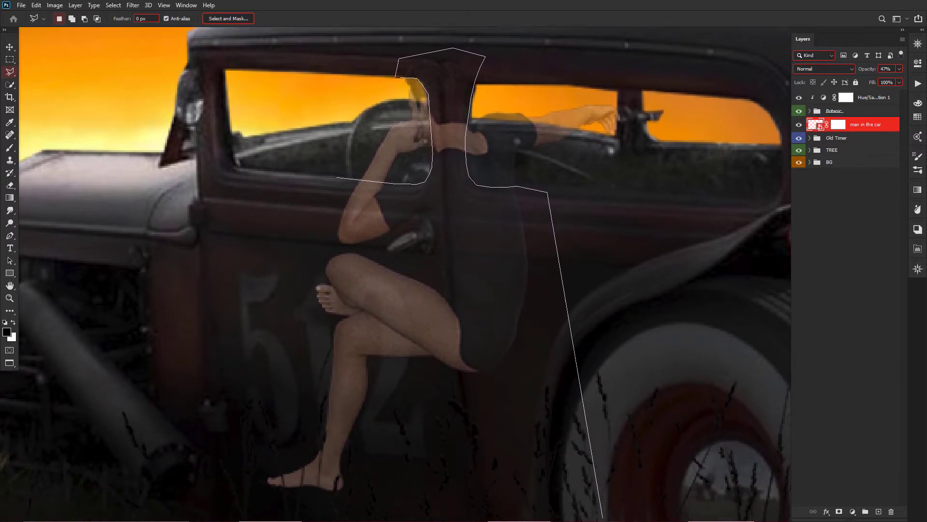
{"action": "left_click", "coordinate": [585, 495]}
{"action": "left_click", "coordinate": [406, 498]}
{"action": "left_click", "coordinate": [228, 486]}
{"action": "left_click", "coordinate": [218, 381]}
{"action": "left_click", "coordinate": [269, 224]}
{"action": "left_click", "coordinate": [266, 189]}
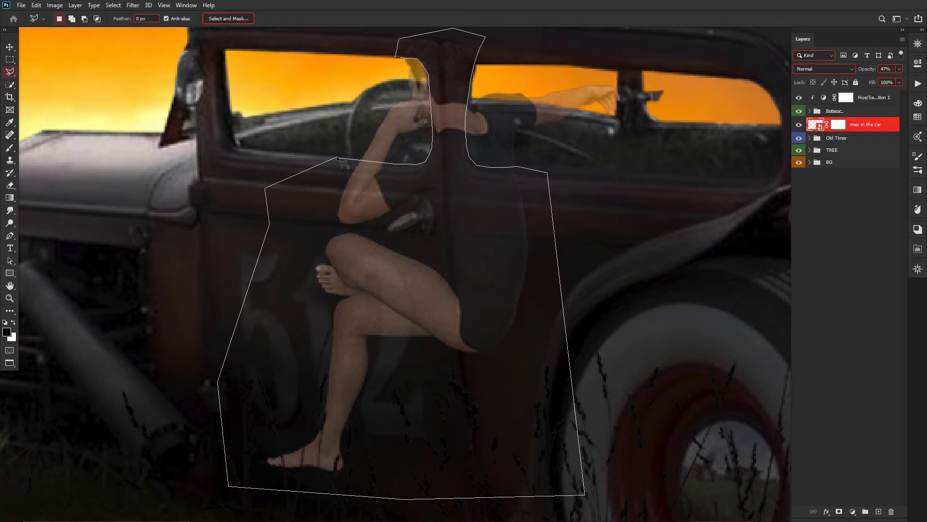
{"action": "left_click", "coordinate": [338, 157]}
- Fill the selection black on the mask, deselect, and reposition the man at 100% opacity
{"action": "key", "text": "alt+BackSpace"}
{"action": "key", "text": "ctrl+d"}
{"action": "scroll", "coordinate": [536, 192], "scroll_direction": "down", "scroll_amount": 2}
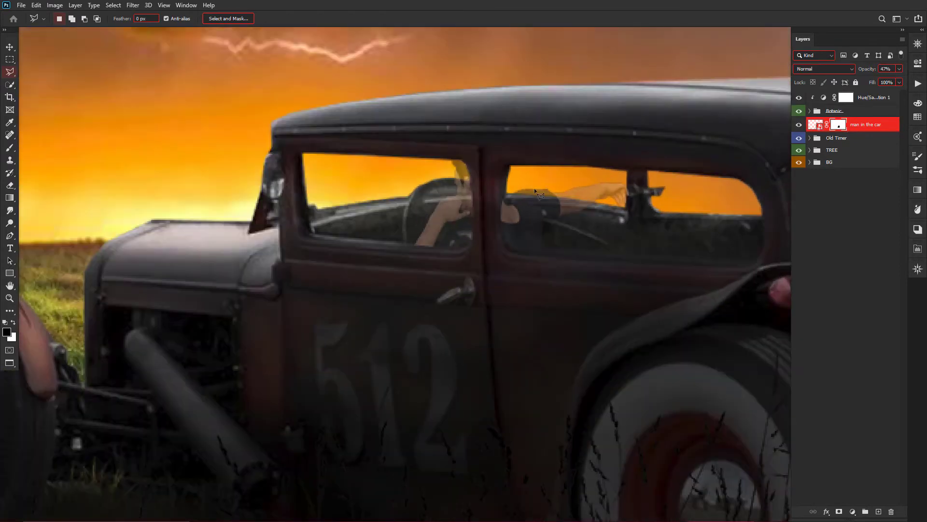
{"action": "key", "text": "v"}
{"action": "key", "text": "0"}
{"action": "left_click_drag", "start_coordinate": [537, 192], "coordinate": [537, 201]}
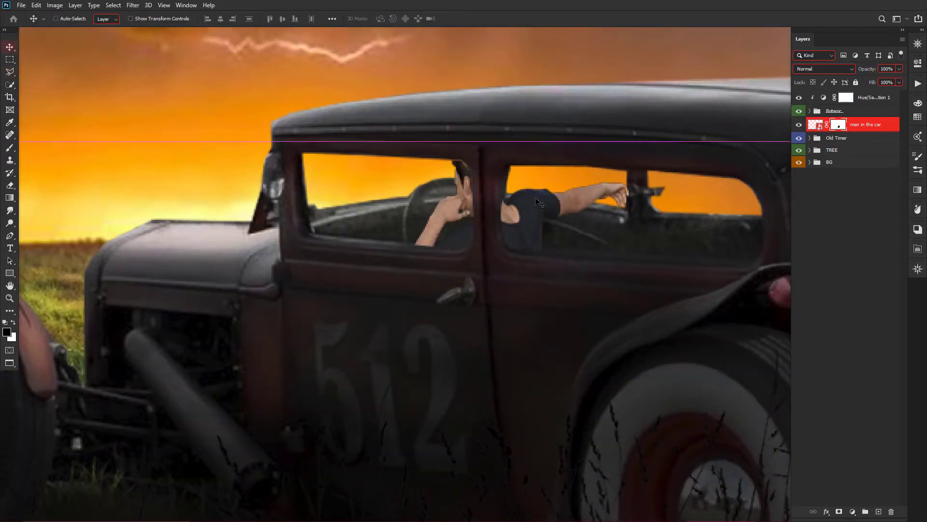
- Nudge the man layer down about 15 px with Free Transform
{"action": "right_click", "coordinate": [821, 125]}
{"action": "key", "text": "Escape"}
{"action": "right_click", "coordinate": [858, 125]}
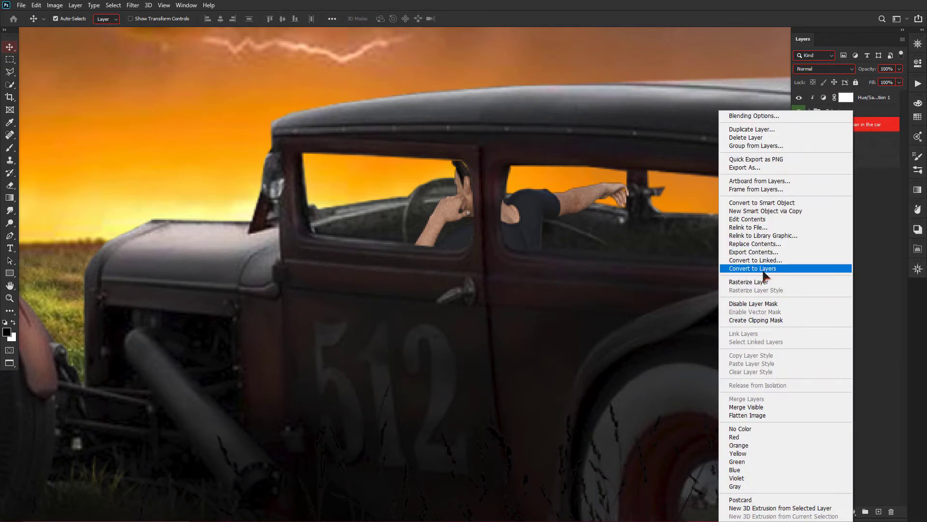
{"action": "key", "text": "Escape"}
{"action": "key", "text": "ctrl+t"}
{"action": "right_click", "coordinate": [559, 216]}
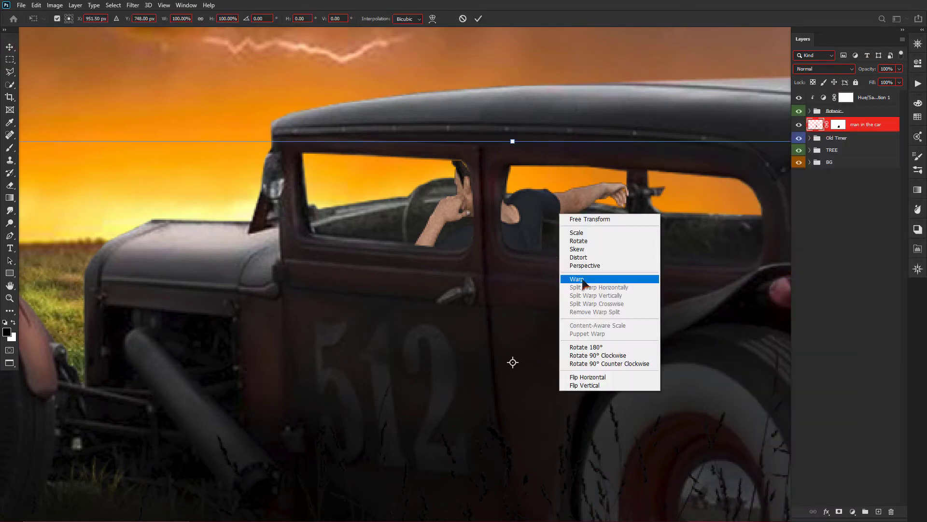
{"action": "key", "text": "Escape"}
{"action": "key", "text": "Return"}
{"action": "scroll", "coordinate": [550, 183], "scroll_direction": "down", "scroll_amount": 3}
{"action": "scroll", "coordinate": [551, 183], "scroll_direction": "up", "scroll_amount": 2}
{"action": "key", "text": "ctrl+t"}
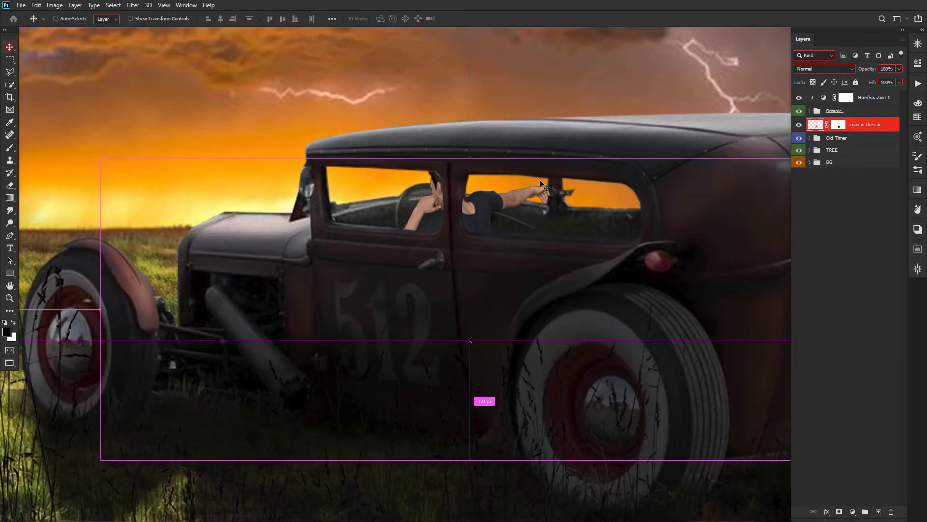
{"action": "left_click_drag", "start_coordinate": [486, 216], "coordinate": [484, 217]}
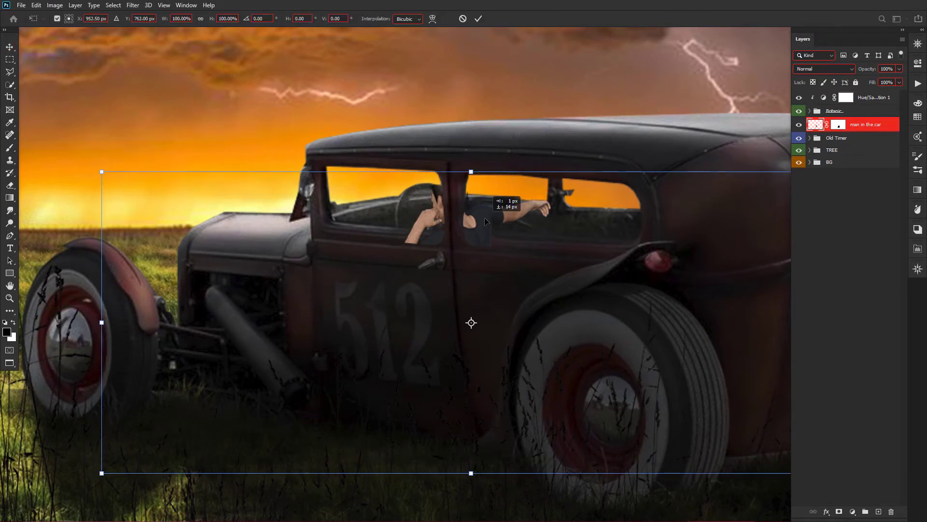
{"action": "key", "text": "Return"}
- Rotate the man about 2.8° clockwise so he sits naturally behind the windows
{"action": "key", "text": "ctrl+t"}
{"action": "left_click_drag", "start_coordinate": [540, 154], "coordinate": [548, 158]}
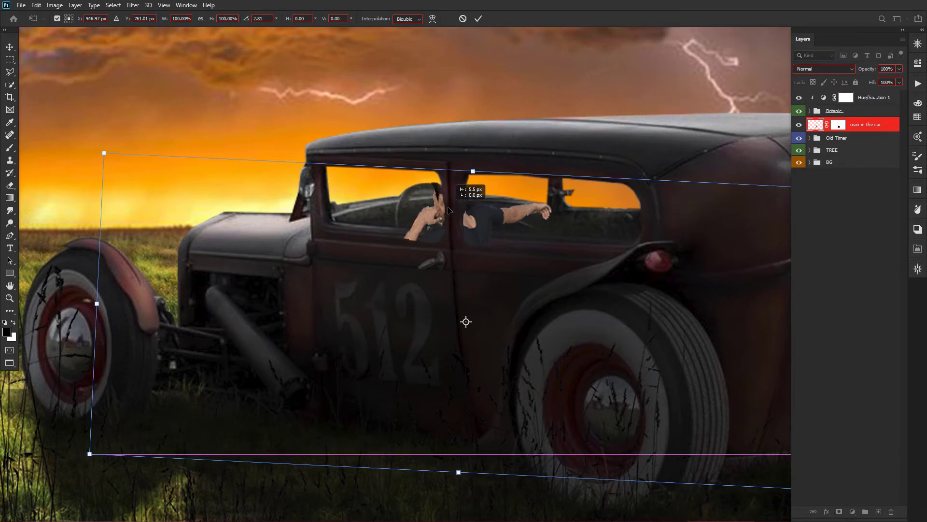
{"action": "key", "text": "Return"}
{"action": "key", "text": "b"}
{"action": "scroll", "coordinate": [453, 184], "scroll_direction": "up", "scroll_amount": 2}
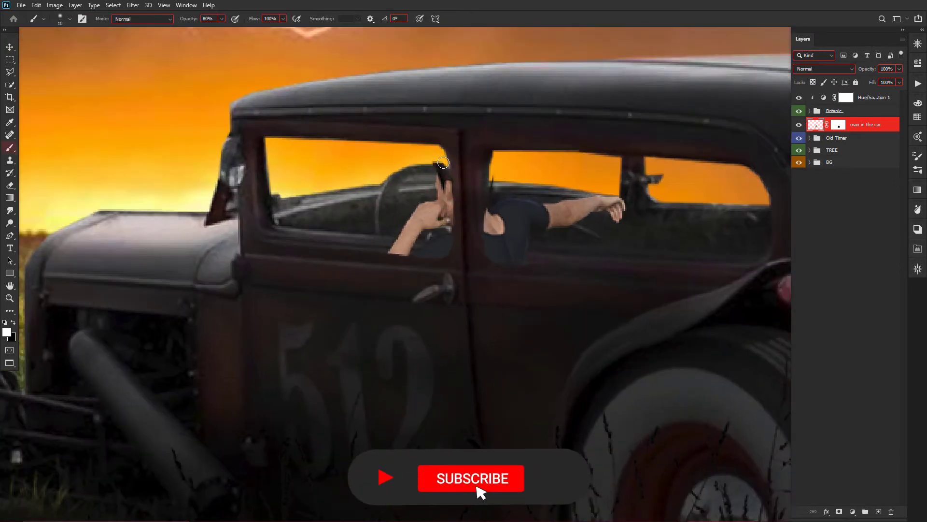
- With a small brush, restore the man's hair and hide stray skin around his arm and shirt
{"action": "key", "text": "ctrl+backslash"}
{"action": "key", "text": "x"}
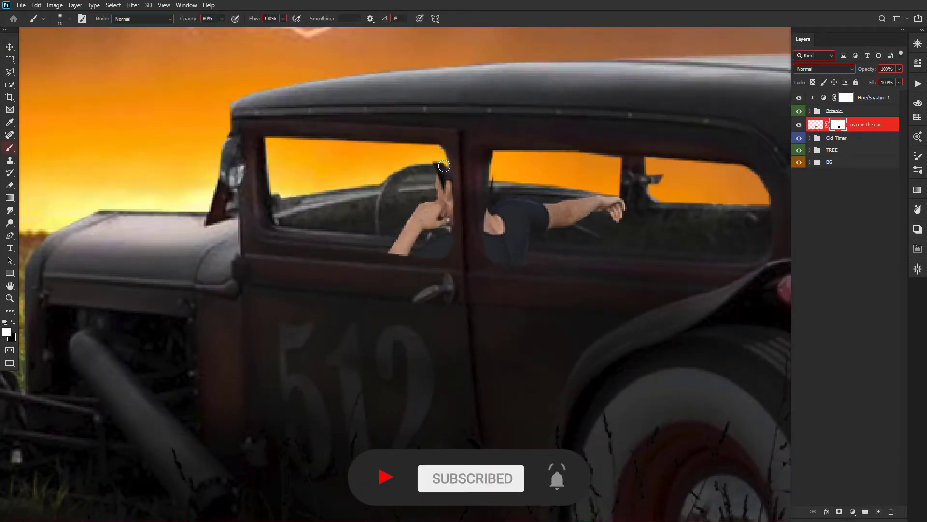
{"action": "left_click_drag", "start_coordinate": [442, 157], "coordinate": [442, 159]}
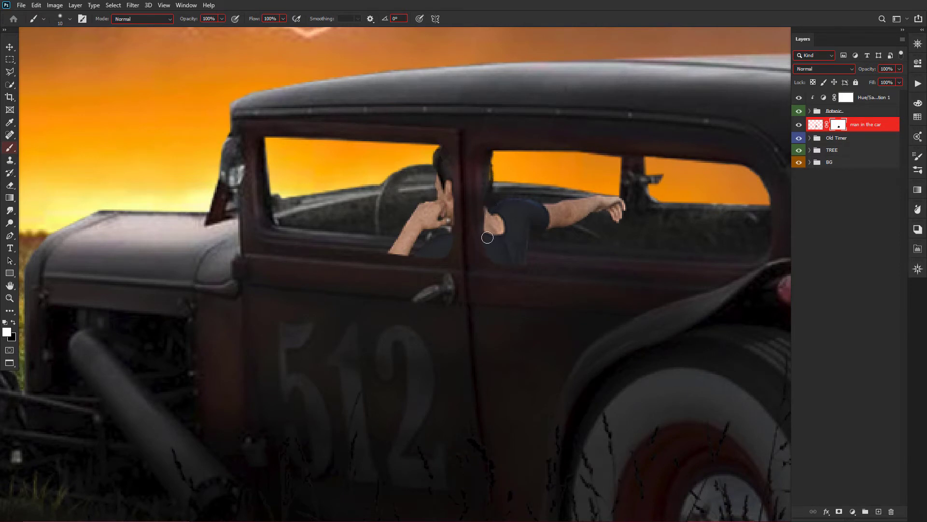
{"action": "key", "text": "x"}
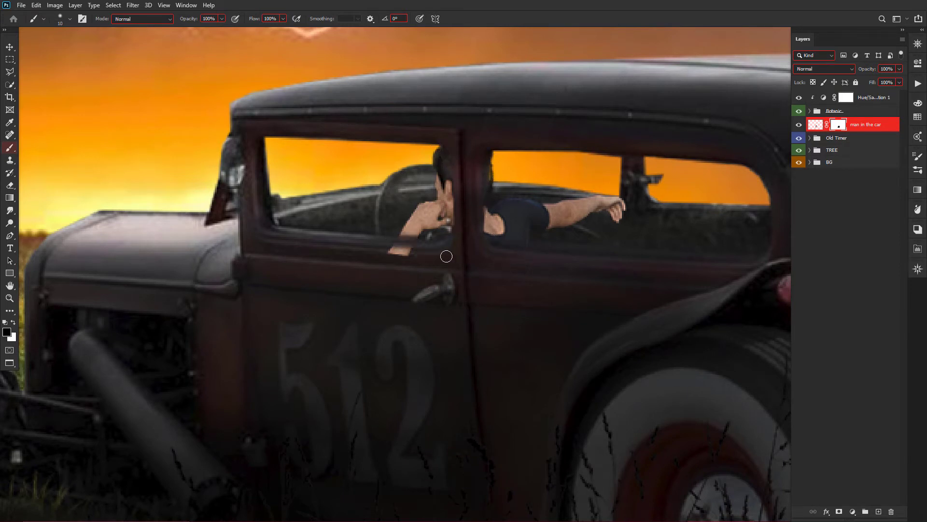
{"action": "left_click_drag", "start_coordinate": [446, 256], "coordinate": [370, 251]}
{"action": "left_click_drag", "start_coordinate": [506, 243], "coordinate": [509, 235]}
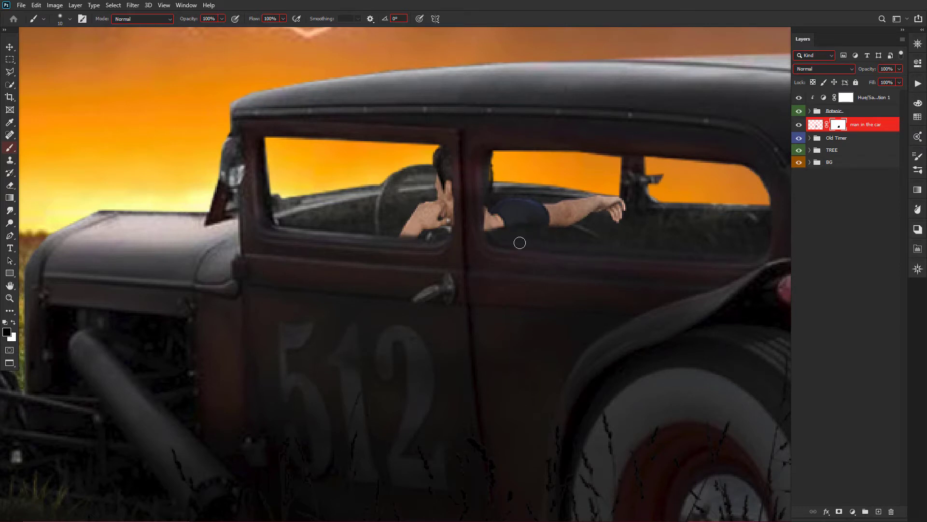
{"action": "left_click_drag", "start_coordinate": [495, 229], "coordinate": [505, 225]}
{"action": "key", "text": "x"}
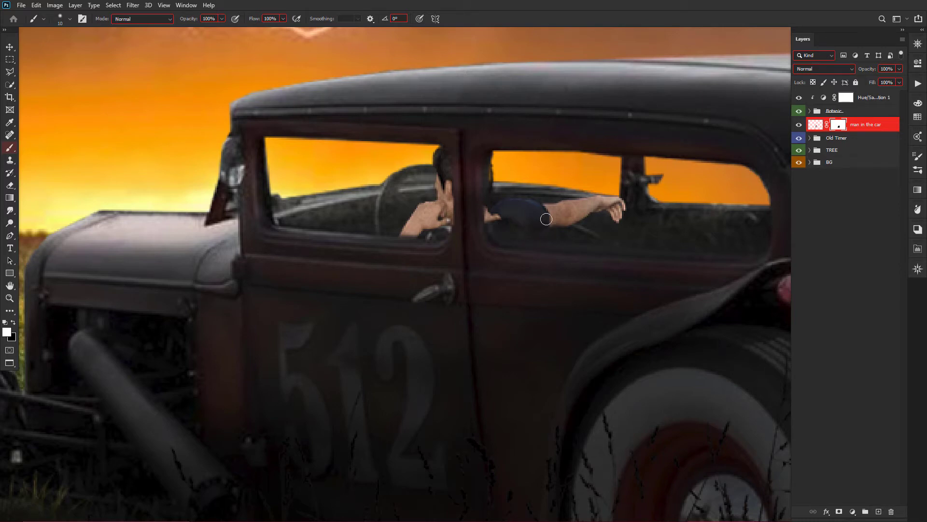
{"action": "key", "text": "x"}
{"action": "scroll", "coordinate": [535, 246], "scroll_direction": "down", "scroll_amount": 3}
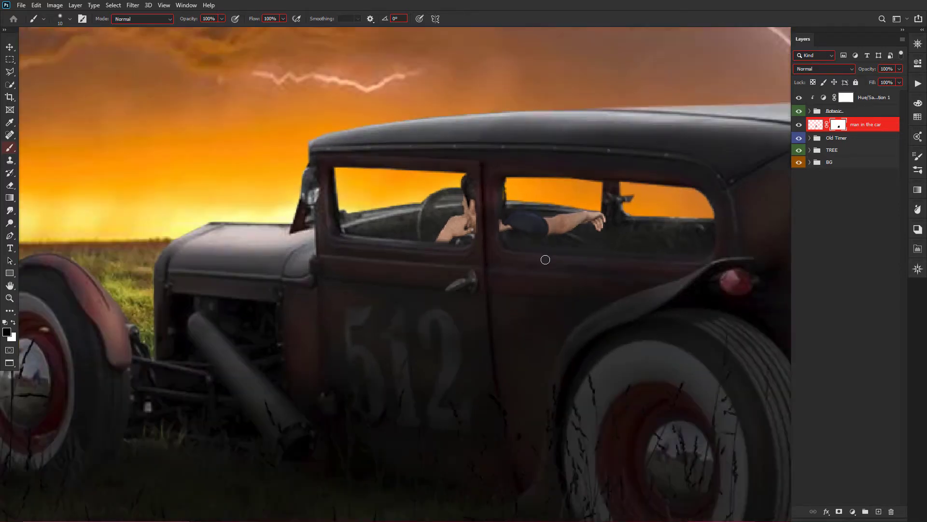
- Add an empty Layer 1 beneath the man
{"action": "left_click", "coordinate": [878, 511]}
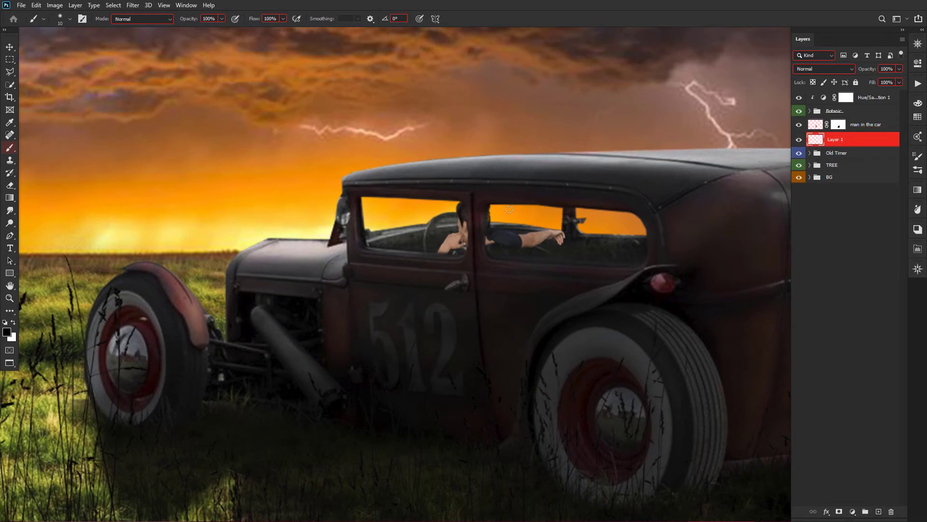
{"action": "scroll", "coordinate": [551, 242], "scroll_direction": "up", "scroll_amount": 3}
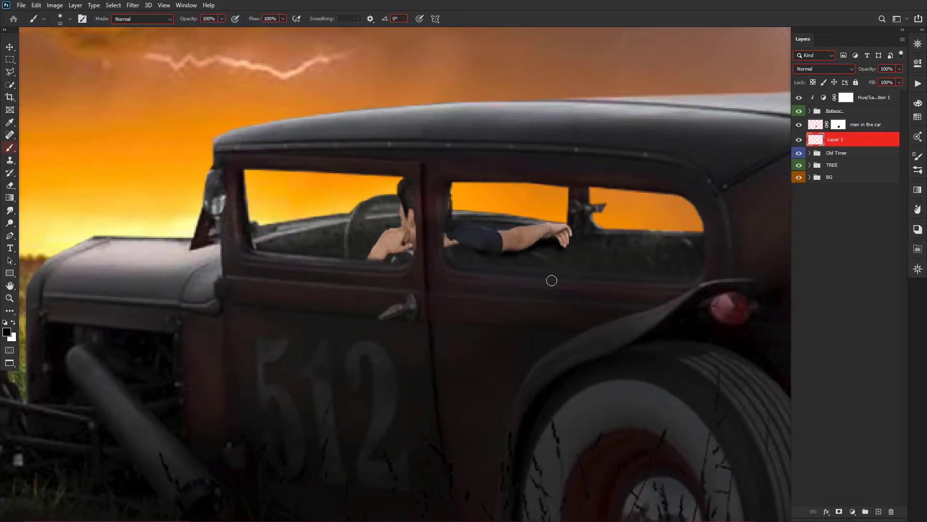
{"action": "key", "text": "v"}
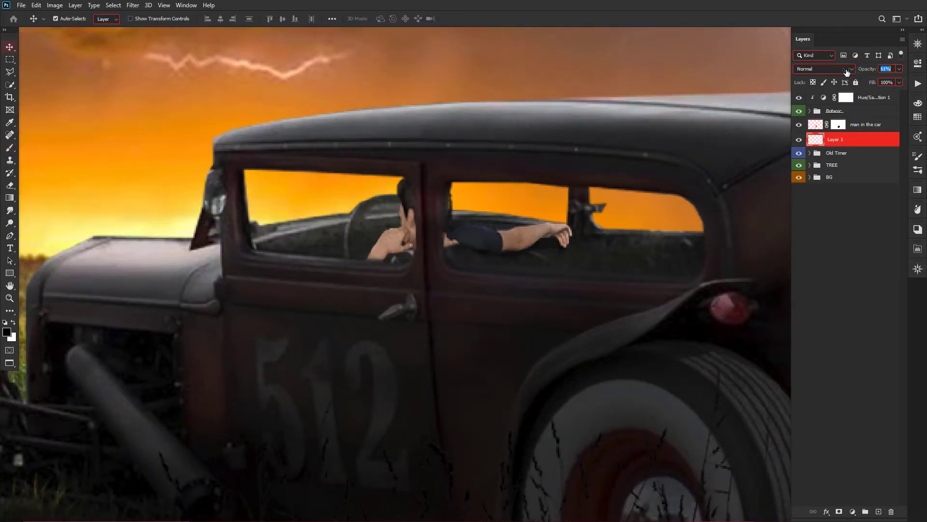
{"action": "scroll", "coordinate": [315, 259], "scroll_direction": "down", "scroll_amount": 5}
{"action": "scroll", "coordinate": [315, 259], "scroll_direction": "up", "scroll_amount": 1}
{"action": "scroll", "coordinate": [315, 259], "scroll_direction": "down", "scroll_amount": 1}
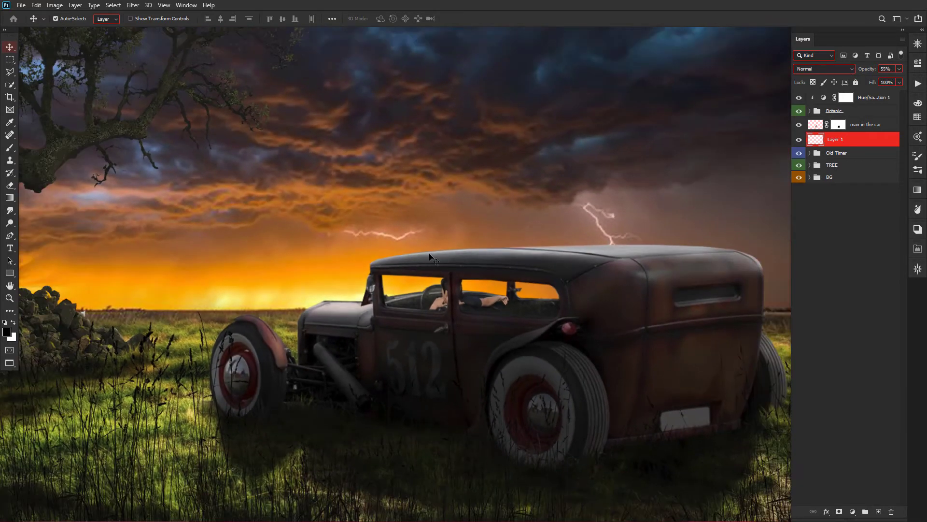
{"action": "scroll", "coordinate": [448, 302], "scroll_direction": "up", "scroll_amount": 3}
{"action": "scroll", "coordinate": [448, 301], "scroll_direction": "up", "scroll_amount": 3}
- Reselect the man layer and set the brush to paint white on its mask
{"action": "left_click", "coordinate": [442, 295]}
{"action": "key", "text": "b"}
{"action": "scroll", "coordinate": [438, 292], "scroll_direction": "up", "scroll_amount": 1}
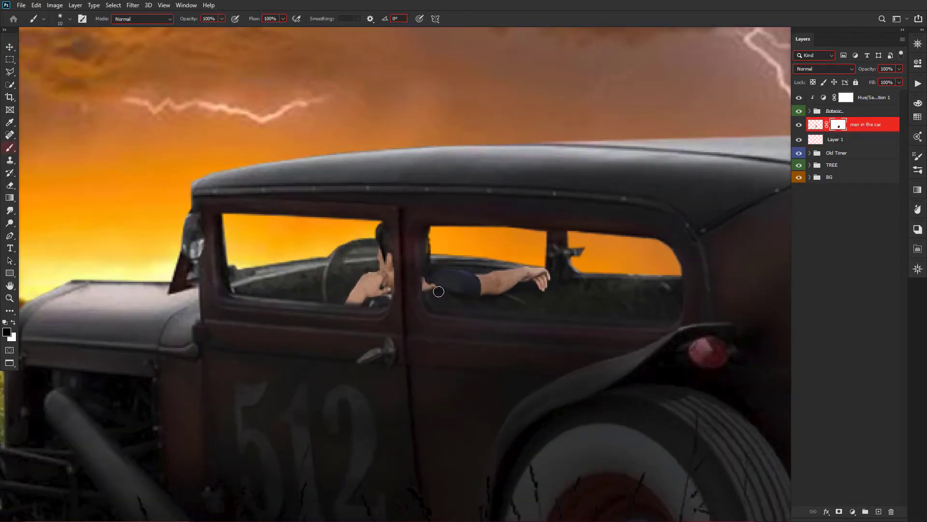
{"action": "key", "text": "x"}
{"action": "key", "text": "x"}
{"action": "scroll", "coordinate": [517, 315], "scroll_direction": "down", "scroll_amount": 2}
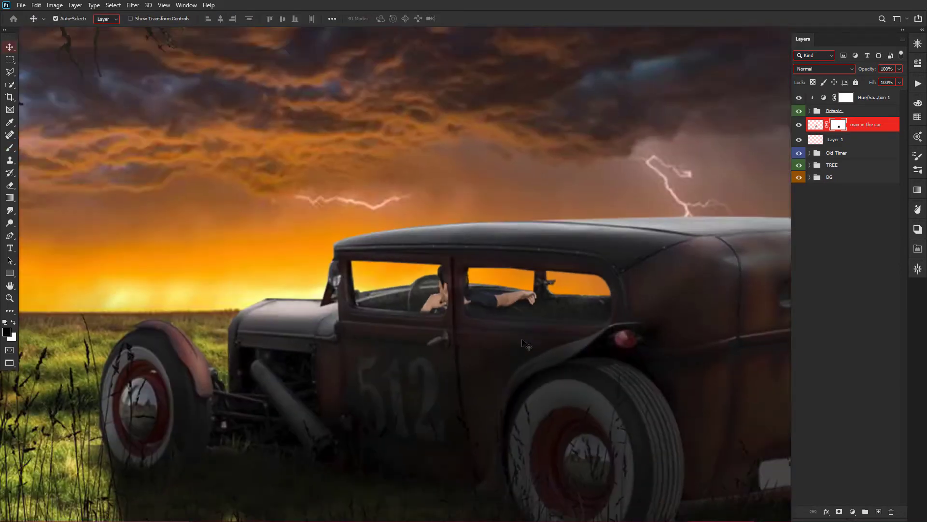
{"action": "scroll", "coordinate": [502, 315], "scroll_direction": "down", "scroll_amount": 2}
{"action": "scroll", "coordinate": [478, 316], "scroll_direction": "up", "scroll_amount": 2}
{"action": "scroll", "coordinate": [462, 317], "scroll_direction": "up", "scroll_amount": 1}
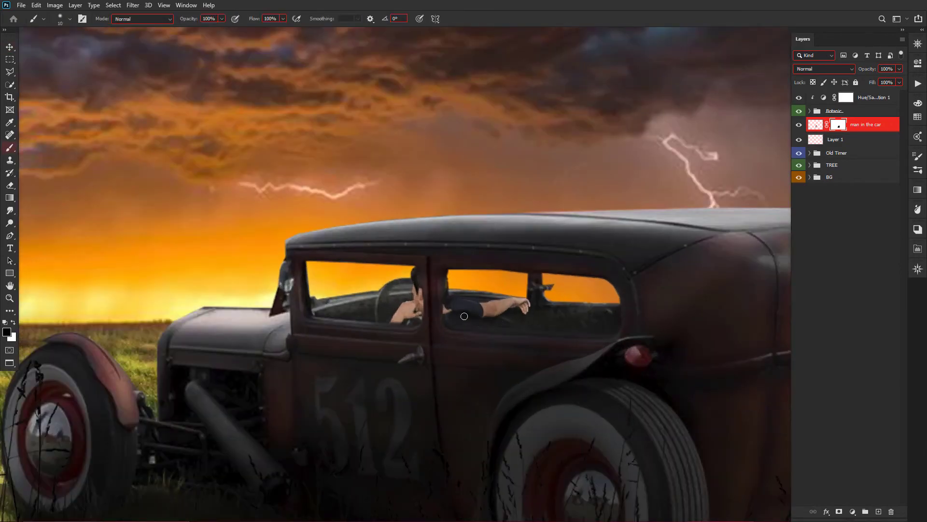
{"action": "scroll", "coordinate": [463, 327], "scroll_direction": "up", "scroll_amount": 2}
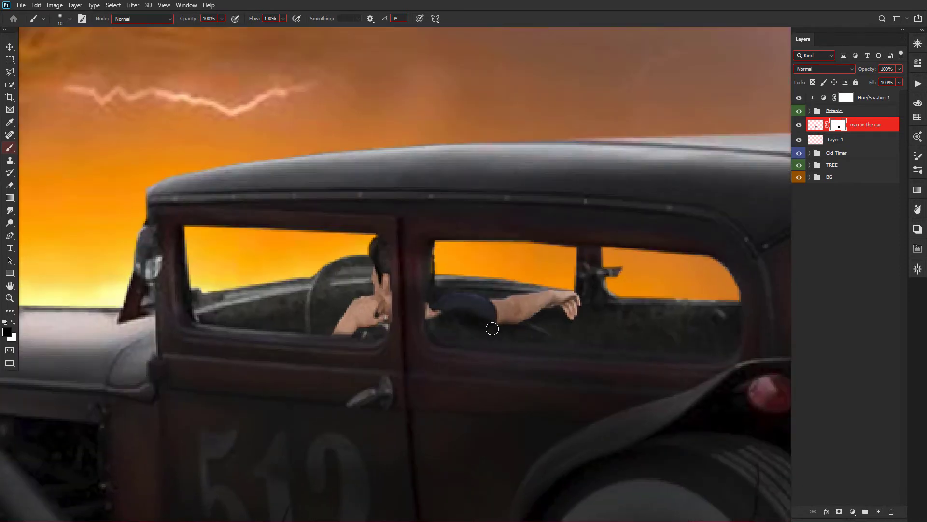
{"action": "scroll", "coordinate": [447, 338], "scroll_direction": "down", "scroll_amount": 3}
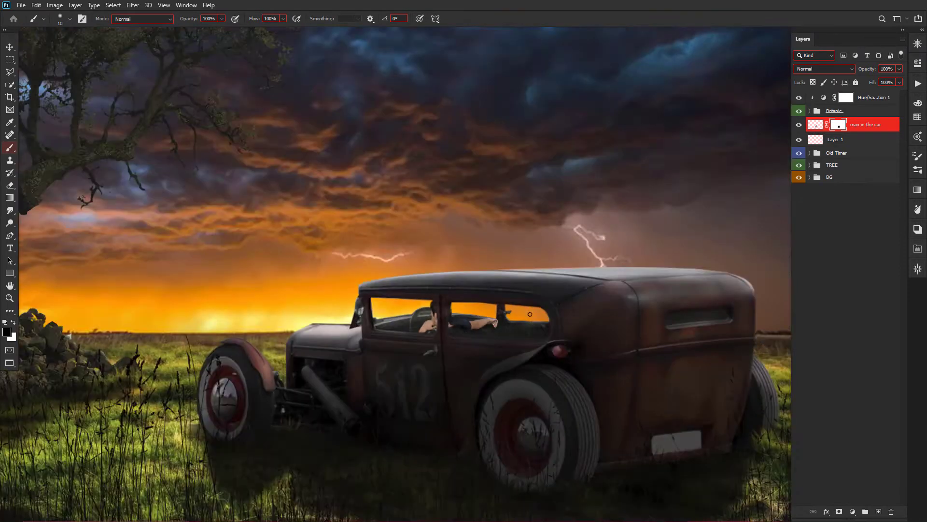
{"action": "scroll", "coordinate": [448, 338], "scroll_direction": "down", "scroll_amount": 1}
- Select Layer 1 with the Move tool active
{"action": "key", "text": "v"}
{"action": "left_click", "coordinate": [836, 140]}
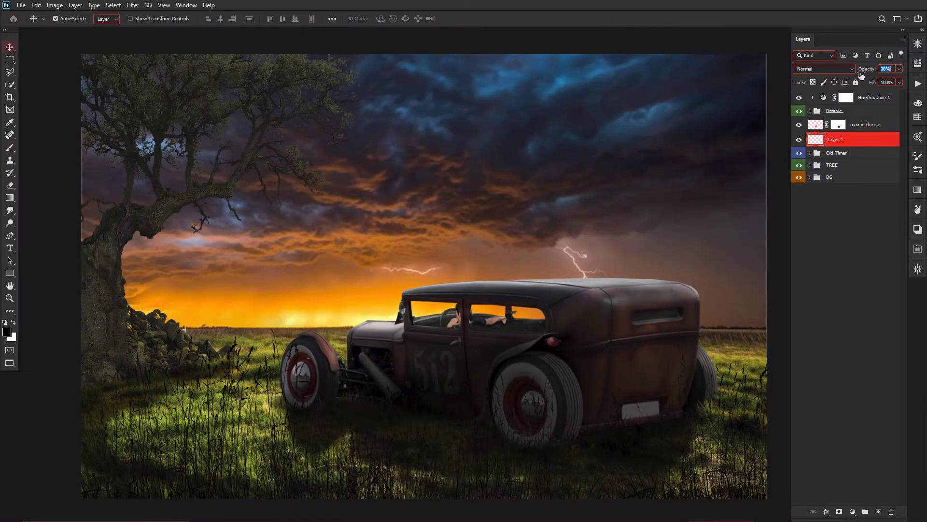
{"action": "scroll", "coordinate": [450, 309], "scroll_direction": "up", "scroll_amount": 3}
{"action": "scroll", "coordinate": [449, 309], "scroll_direction": "down", "scroll_amount": 1}
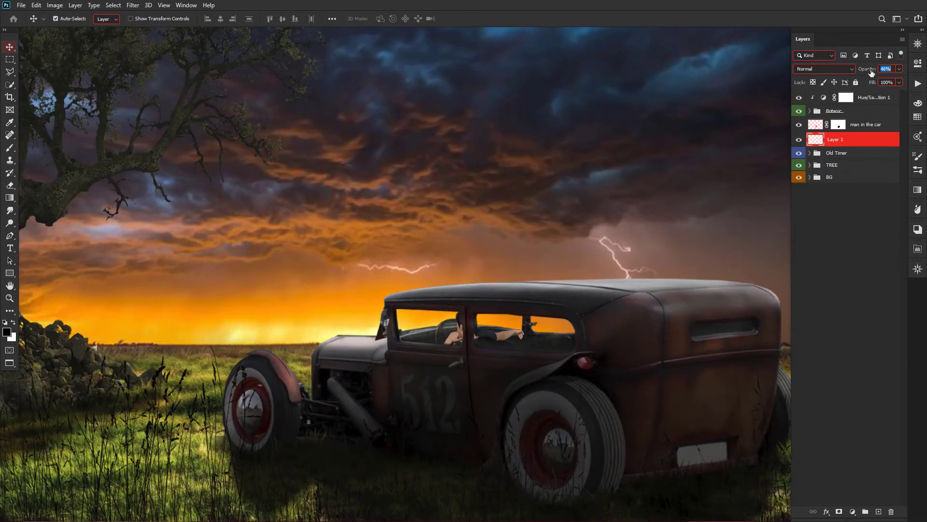
{"action": "scroll", "coordinate": [395, 317], "scroll_direction": "down", "scroll_amount": 2}
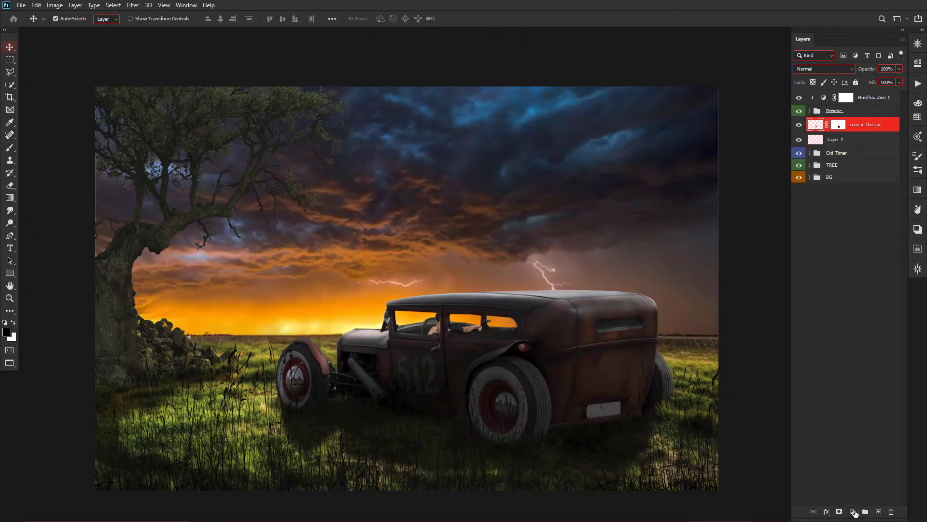
- Darken the man with a Brightness/Contrast adjustment at brightness -116
{"action": "left_click", "coordinate": [853, 511]}
{"action": "left_click", "coordinate": [869, 374]}
{"action": "mouse_move", "coordinate": [851, 118]}
{"action": "left_mouse_down"}
{"action": "mouse_move", "coordinate": [821, 130]}
{"action": "mouse_move", "coordinate": [896, 140]}
{"action": "left_mouse_up"}
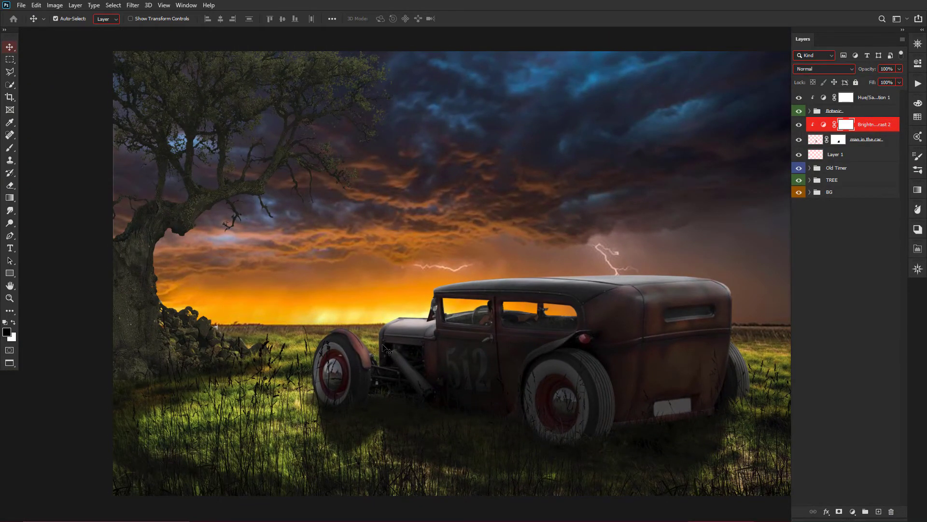
{"action": "scroll", "coordinate": [385, 348], "scroll_direction": "down", "scroll_amount": 1}
- Group the man's layers as Model with a violet label
{"action": "left_click", "coordinate": [867, 154], "text": "shift"}
{"action": "key", "text": "ctrl+g"}
{"action": "double_click", "coordinate": [831, 123]}
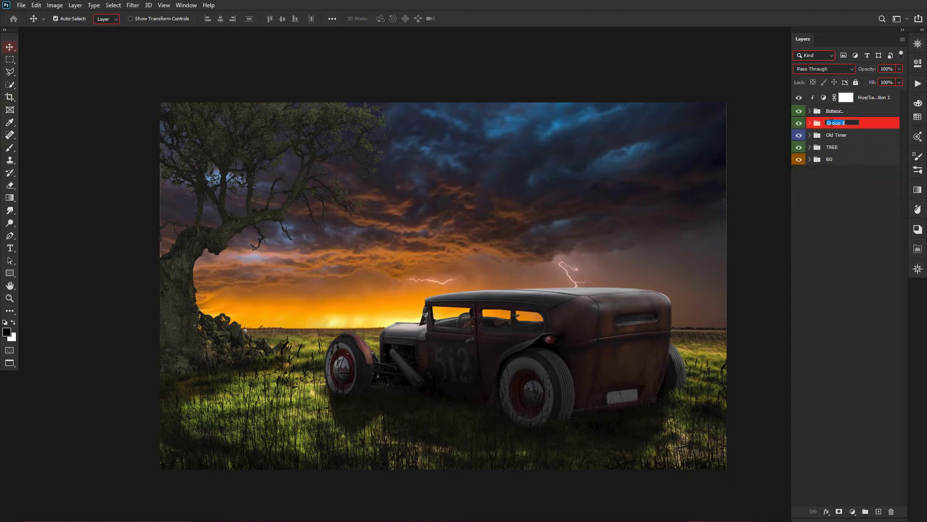
{"action": "right_click", "coordinate": [831, 122]}
{"action": "left_click", "coordinate": [840, 495]}
- Expand the Old Timer group and add an empty layer above Levels 1
{"action": "left_click", "coordinate": [825, 99]}
{"action": "left_click", "coordinate": [810, 134]}
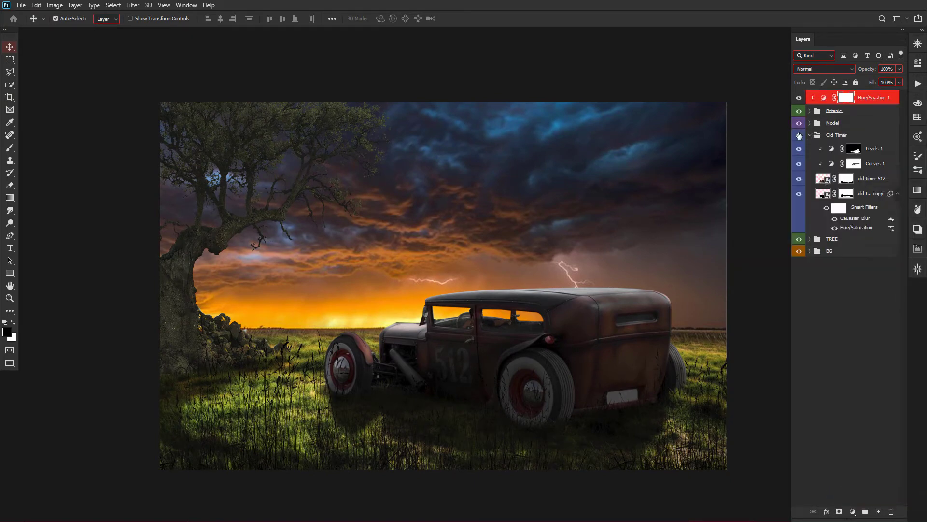
{"action": "left_click", "coordinate": [863, 148]}
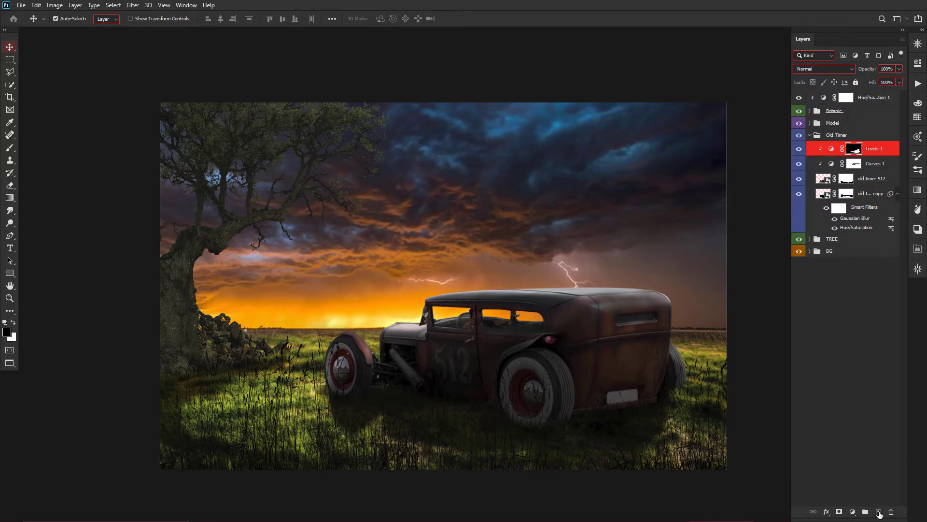
{"action": "left_click", "coordinate": [879, 513]}
- Load the Levels mask as a selection and paint sampled sunset orange on a clipped layer over the hood
{"action": "left_click", "coordinate": [854, 164], "text": "ctrl"}
{"action": "key", "text": "b"}
{"action": "scroll", "coordinate": [387, 315], "scroll_direction": "up", "scroll_amount": 1, "text": "alt"}
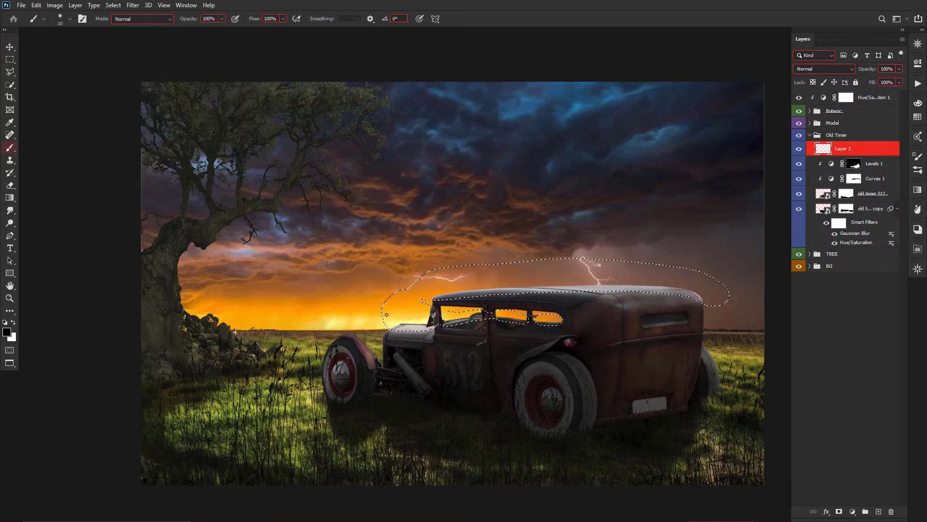
{"action": "scroll", "coordinate": [386, 315], "scroll_direction": "up", "scroll_amount": 1}
{"action": "left_click", "coordinate": [392, 317], "text": "alt"}
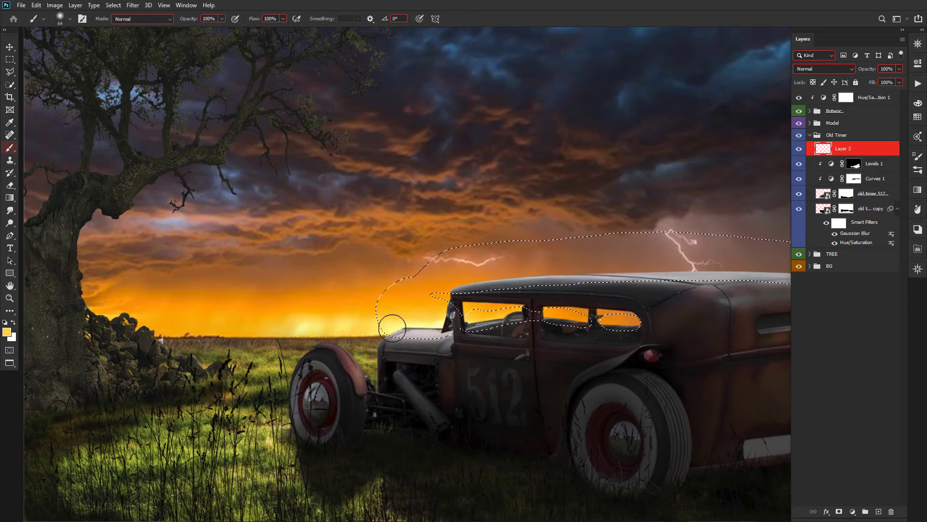
{"action": "left_click_drag", "start_coordinate": [392, 328], "coordinate": [414, 325]}
{"action": "key", "text": "ctrl+alt+g"}
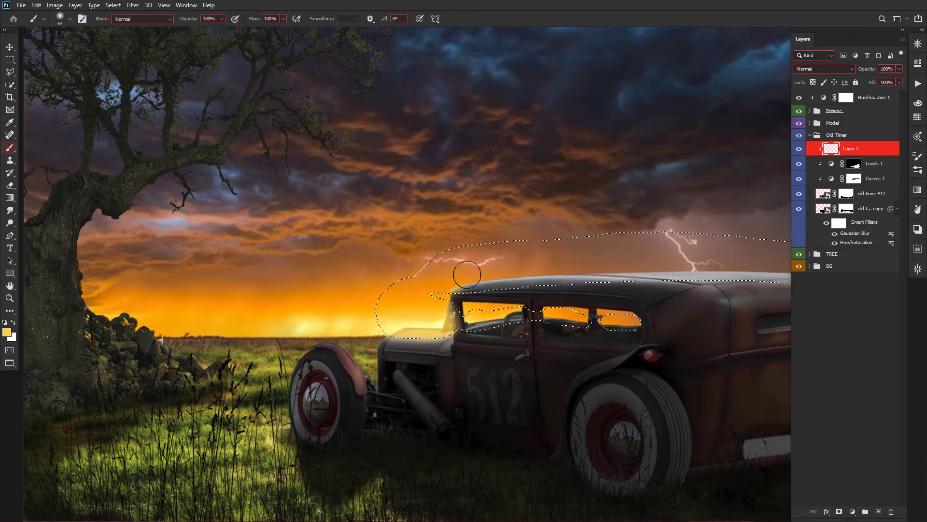
- Paint warm orange light along the roof, front window and rear window
{"action": "mouse_move", "coordinate": [467, 274]}
{"action": "left_mouse_down"}
{"action": "mouse_move", "coordinate": [503, 253]}
{"action": "mouse_move", "coordinate": [632, 256]}
{"action": "left_mouse_up"}
{"action": "scroll", "coordinate": [632, 256], "scroll_direction": "down", "scroll_amount": 1}
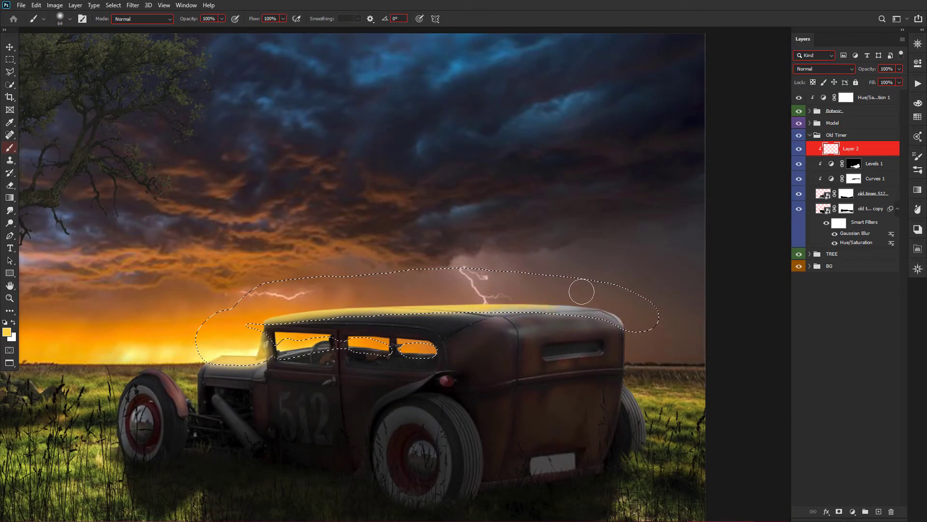
{"action": "scroll", "coordinate": [243, 376], "scroll_direction": "up", "scroll_amount": 3}
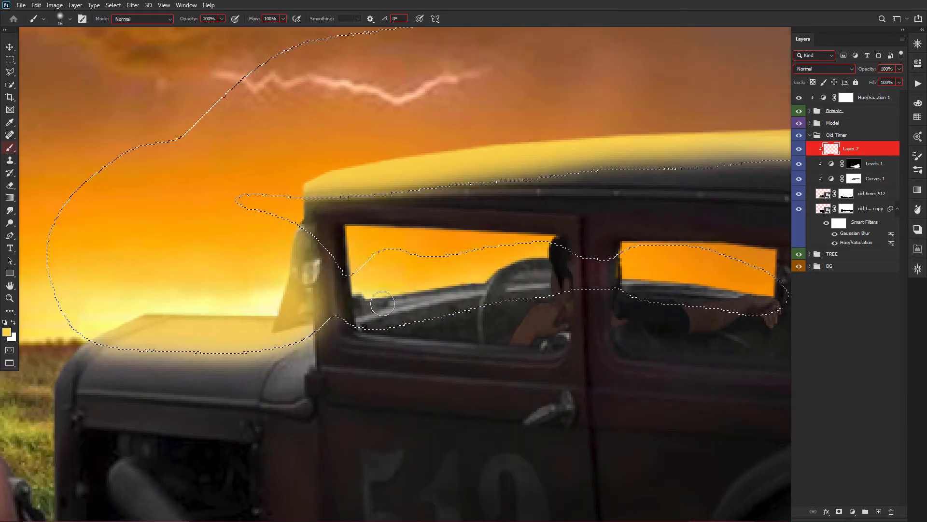
{"action": "left_click_drag", "start_coordinate": [382, 303], "coordinate": [703, 275]}
{"action": "scroll", "coordinate": [642, 321], "scroll_direction": "down", "scroll_amount": 1}
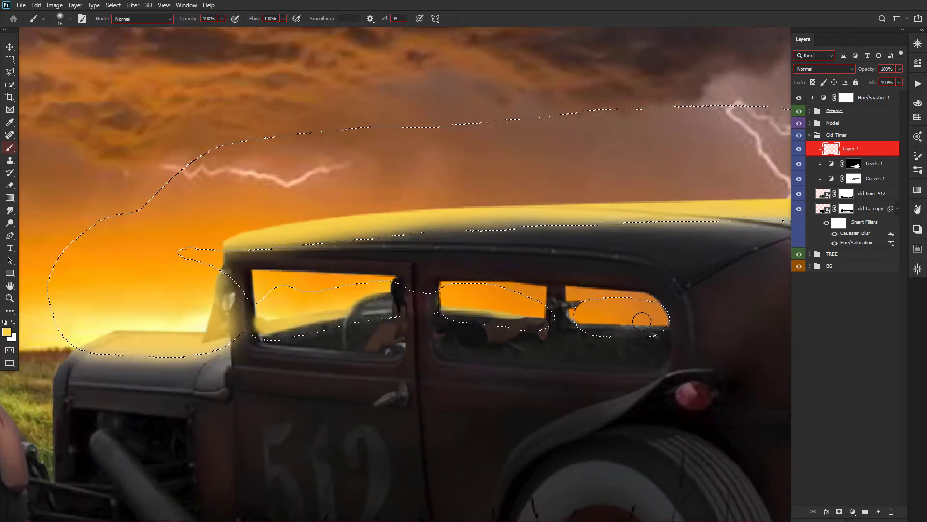
{"action": "left_click_drag", "start_coordinate": [642, 321], "coordinate": [628, 319]}
{"action": "scroll", "coordinate": [490, 315], "scroll_direction": "down", "scroll_amount": 1}
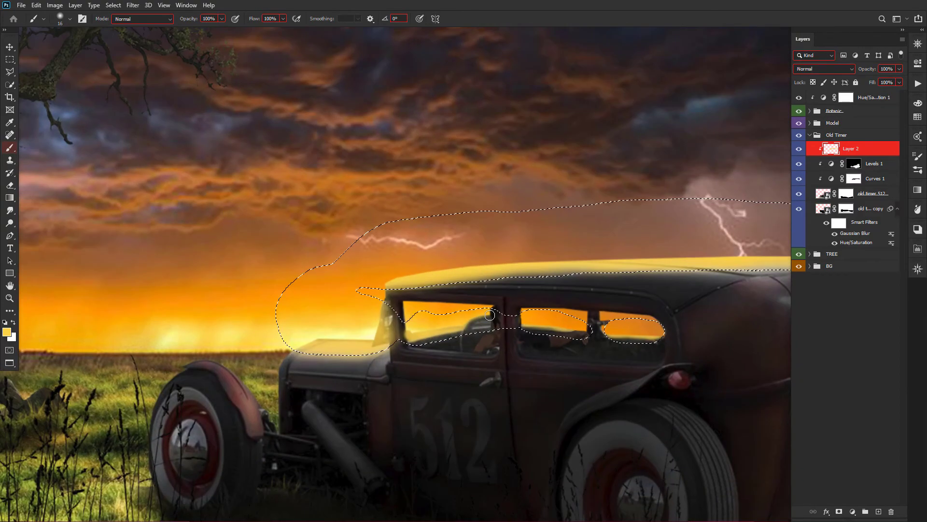
- Deselect and paint a yellow highlight along the front fender
{"action": "key", "text": "ctrl+d"}
{"action": "scroll", "coordinate": [490, 315], "scroll_direction": "down", "scroll_amount": 2}
{"action": "scroll", "coordinate": [336, 335], "scroll_direction": "up", "scroll_amount": 1}
{"action": "scroll", "coordinate": [335, 336], "scroll_direction": "up", "scroll_amount": 1}
{"action": "scroll", "coordinate": [462, 227], "scroll_direction": "up", "scroll_amount": 1}
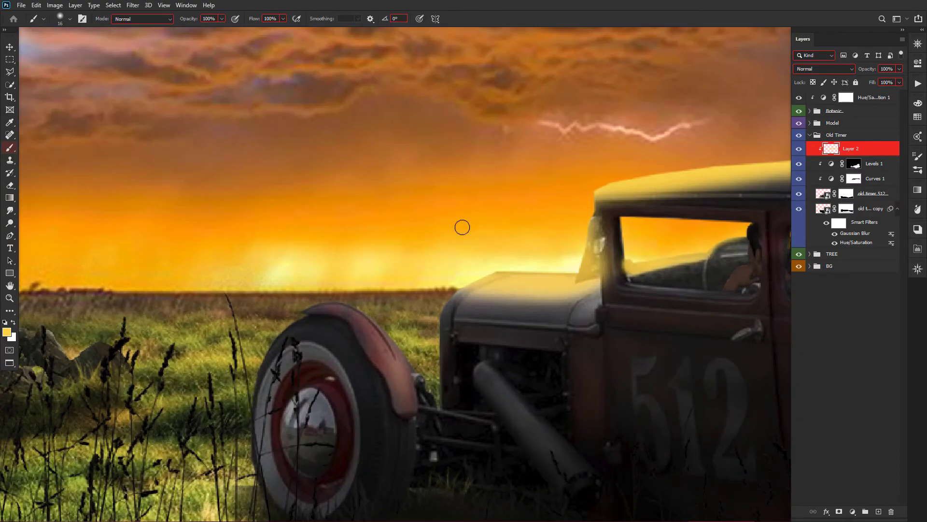
{"action": "mouse_move", "coordinate": [304, 308]}
{"action": "left_mouse_down"}
{"action": "mouse_move", "coordinate": [408, 355]}
{"action": "mouse_move", "coordinate": [425, 324]}
{"action": "left_mouse_up"}
{"action": "scroll", "coordinate": [396, 320], "scroll_direction": "down", "scroll_amount": 1}
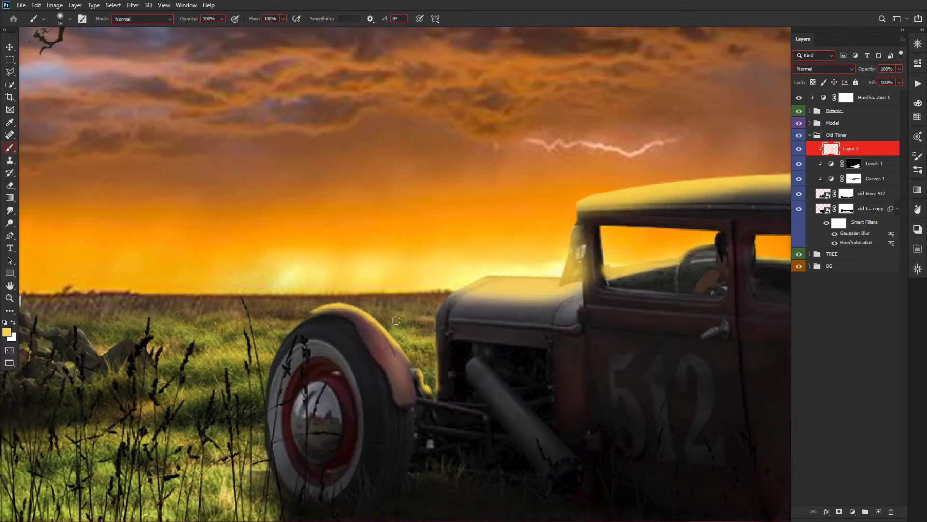
{"action": "scroll", "coordinate": [396, 320], "scroll_direction": "down", "scroll_amount": 3}
- Set the light layer to Overlay blend mode at 80% opacity
{"action": "key", "text": "v"}
{"action": "scroll", "coordinate": [433, 263], "scroll_direction": "up", "scroll_amount": 1}
{"action": "scroll", "coordinate": [434, 263], "scroll_direction": "up", "scroll_amount": 2}
{"action": "left_click", "coordinate": [824, 69]}
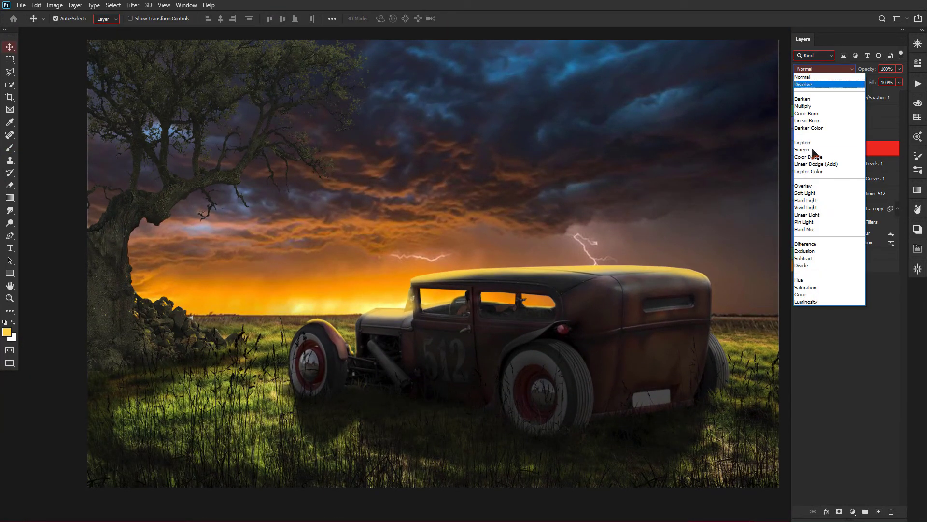
{"action": "left_click", "coordinate": [805, 142]}
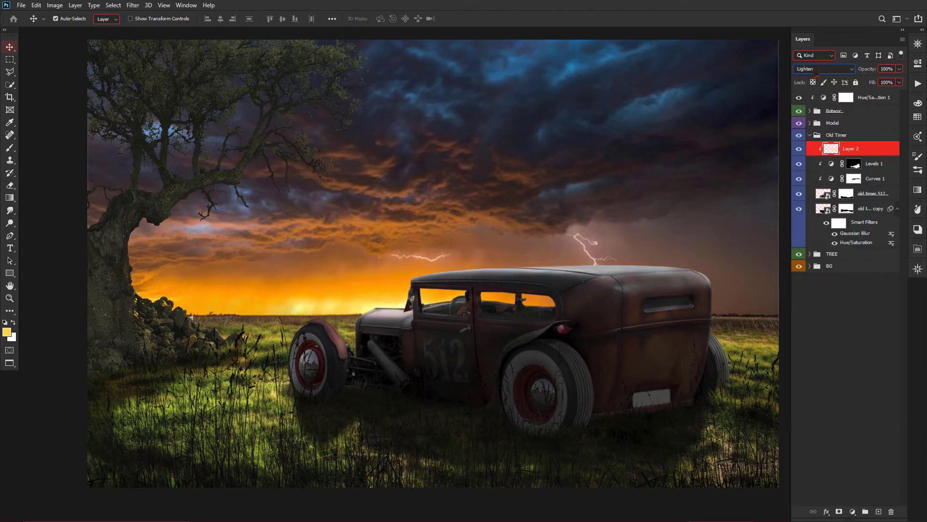
{"action": "key", "text": "Down"}
{"action": "key", "text": "Down"}
{"action": "key", "text": "Down"}
{"action": "key", "text": "Down"}
{"action": "key", "text": "Down"}
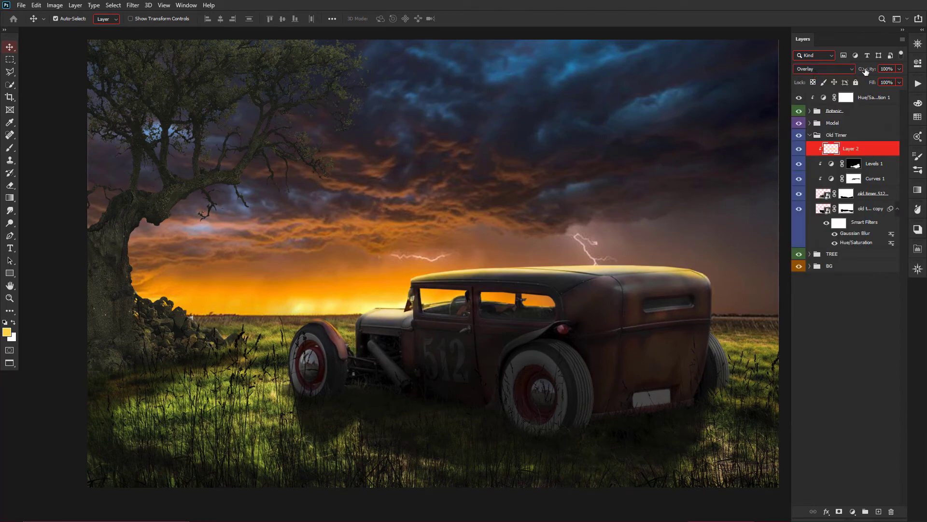
{"action": "left_click_drag", "start_coordinate": [866, 71], "coordinate": [858, 72]}
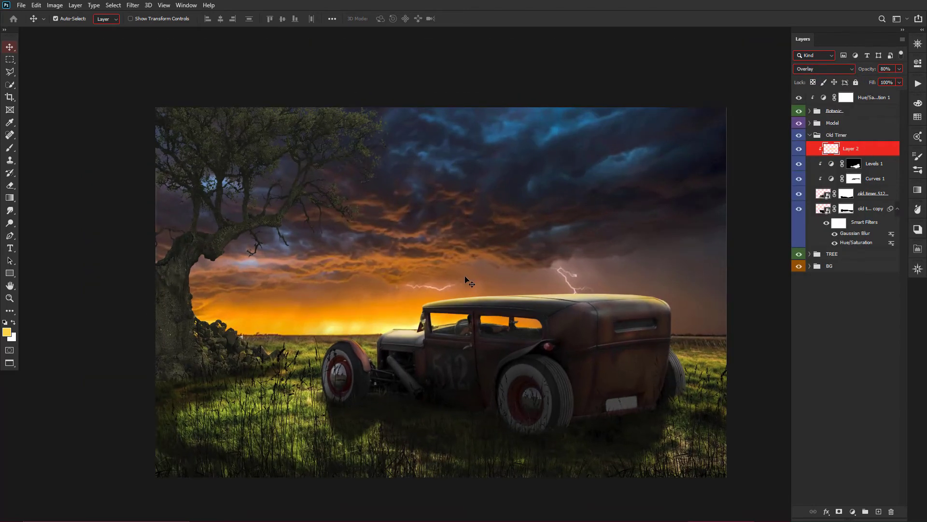
- Add a Levels adjustment in the TREE group with a clipped empty layer above it
{"action": "left_click", "coordinate": [810, 135]}
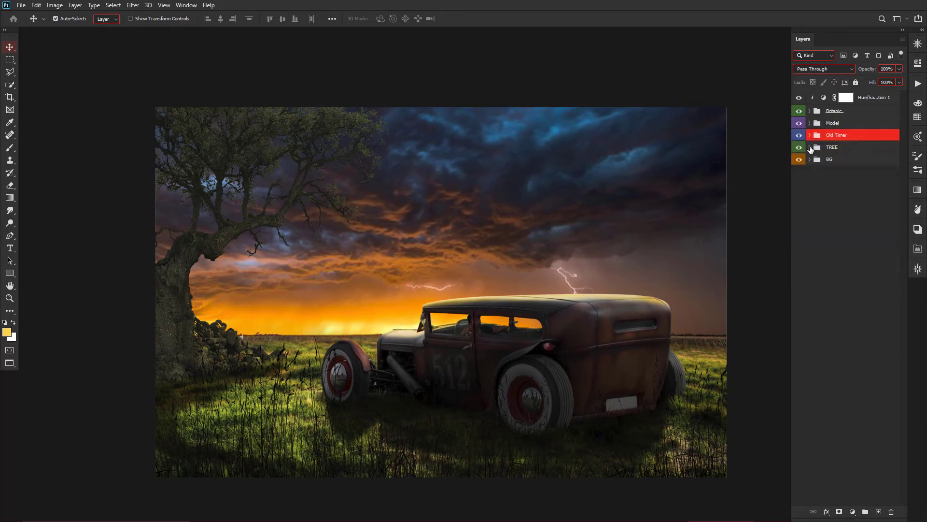
{"action": "left_click", "coordinate": [875, 161]}
{"action": "left_click", "coordinate": [853, 511]}
{"action": "left_click", "coordinate": [864, 381]}
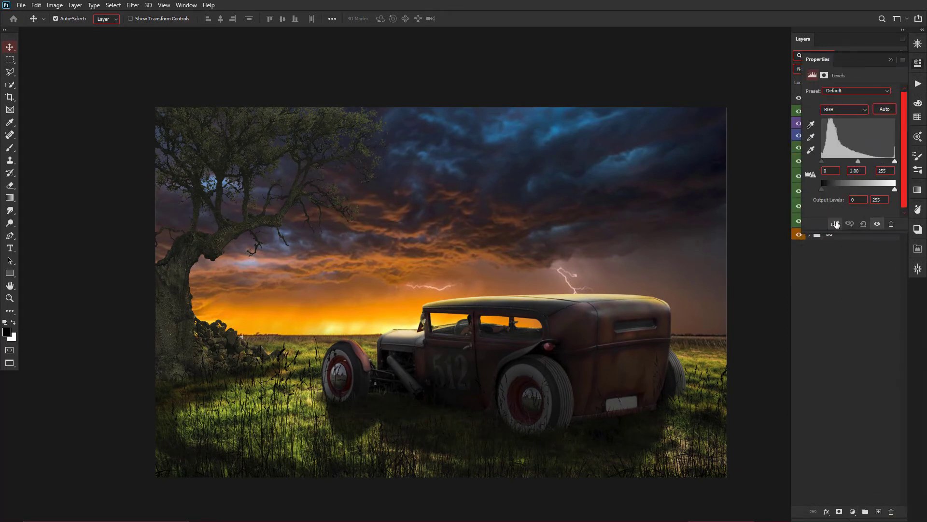
{"action": "left_click", "coordinate": [891, 59]}
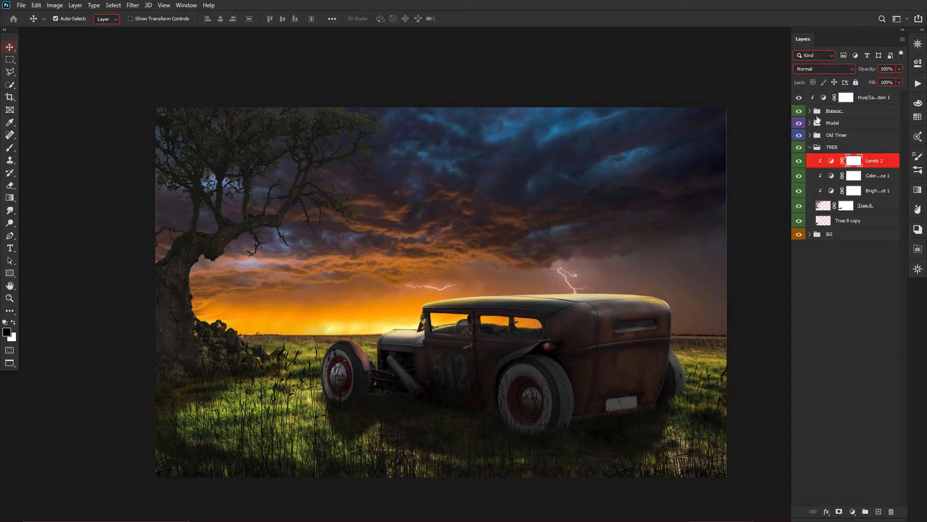
{"action": "left_click", "coordinate": [880, 512]}
{"action": "key", "text": "ctrl+alt+g"}
- Choose a foliage-shaped brush from the Fur Set brush presets
{"action": "key", "text": "b"}
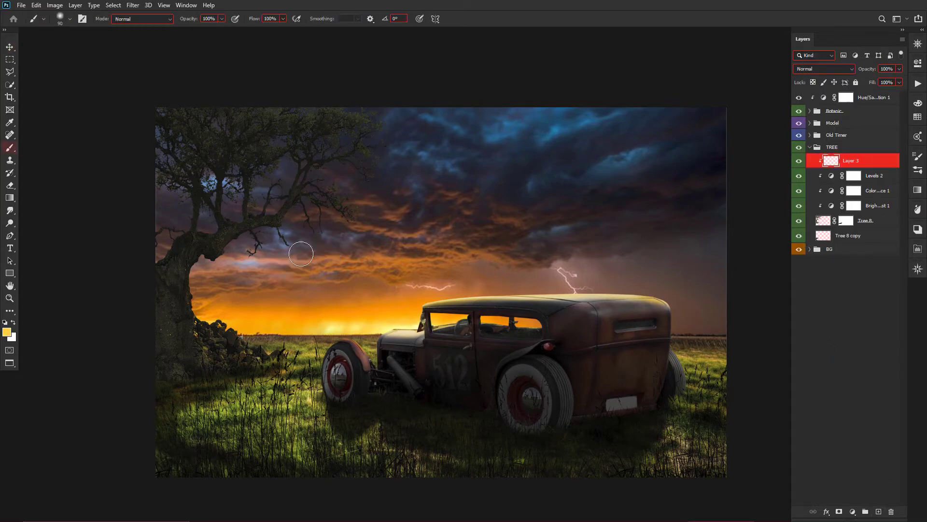
{"action": "scroll", "coordinate": [294, 156], "scroll_direction": "up", "scroll_amount": 2}
{"action": "right_click", "coordinate": [448, 167]}
{"action": "scroll", "coordinate": [525, 386], "scroll_direction": "down", "scroll_amount": 10}
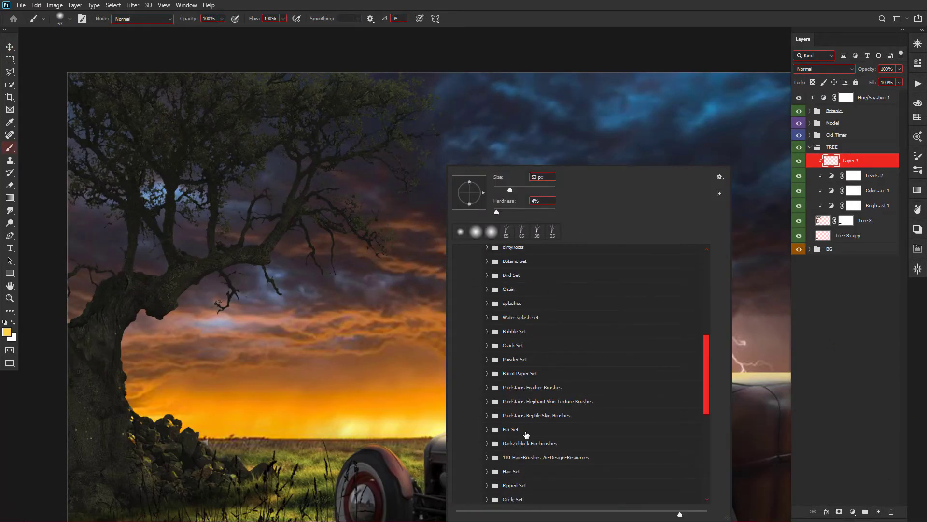
{"action": "left_click", "coordinate": [525, 435]}
{"action": "scroll", "coordinate": [682, 369], "scroll_direction": "down", "scroll_amount": 5}
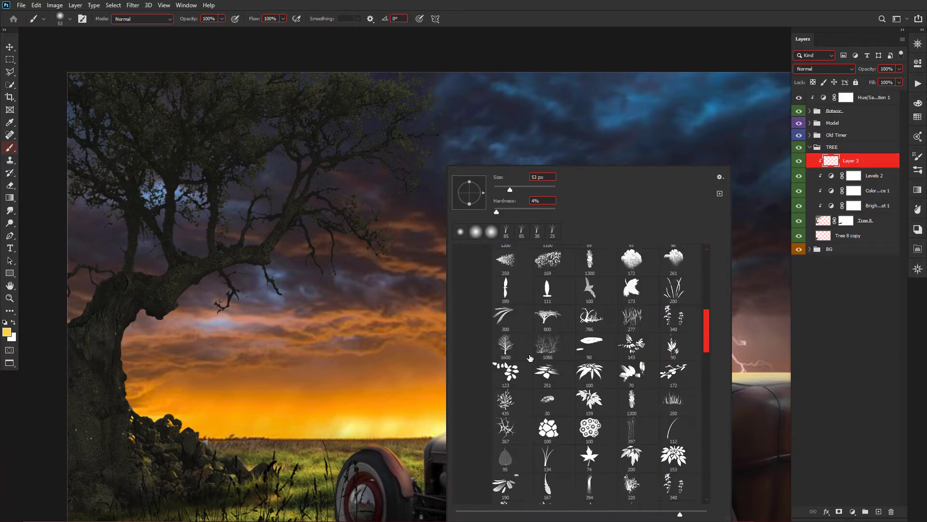
{"action": "scroll", "coordinate": [682, 369], "scroll_direction": "down", "scroll_amount": 2}
{"action": "scroll", "coordinate": [682, 369], "scroll_direction": "down", "scroll_amount": 2}
{"action": "scroll", "coordinate": [682, 370], "scroll_direction": "down", "scroll_amount": 2}
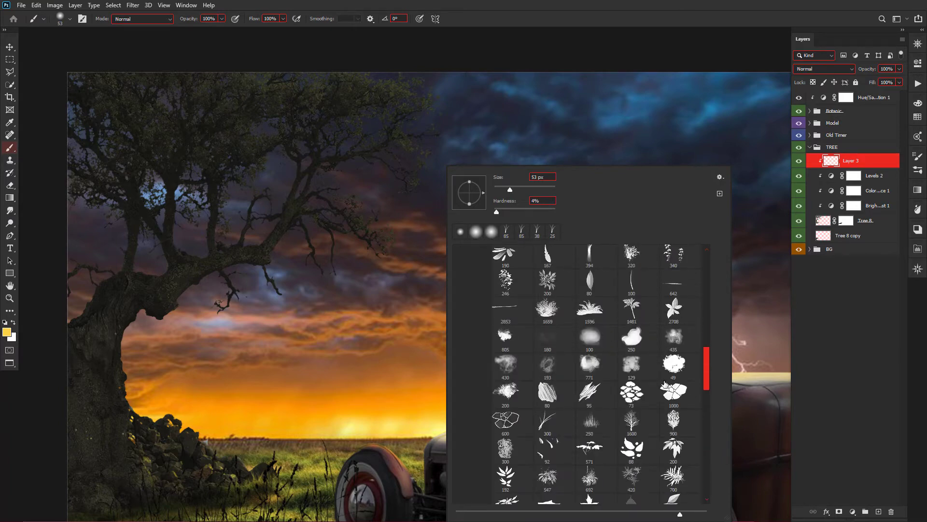
{"action": "scroll", "coordinate": [561, 429], "scroll_direction": "down", "scroll_amount": 2}
{"action": "double_click", "coordinate": [561, 429]}
- Dab yellow foliage highlights across the upper canopy and left branches
{"action": "key", "text": "bracketleft"}
{"action": "left_click", "coordinate": [348, 213]}
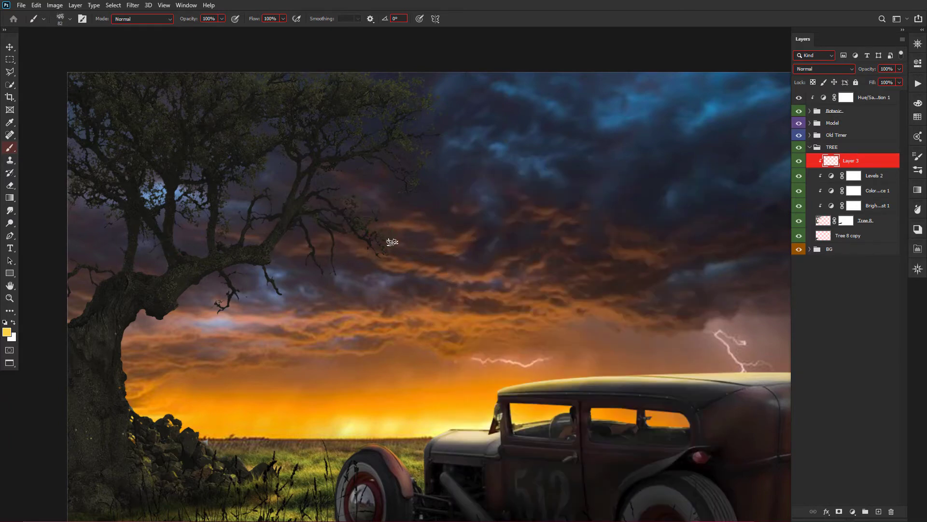
{"action": "left_click", "coordinate": [386, 237]}
{"action": "left_click", "coordinate": [407, 115]}
{"action": "left_click", "coordinate": [265, 131]}
{"action": "left_click", "coordinate": [353, 113]}
{"action": "left_click", "coordinate": [399, 93]}
{"action": "left_click", "coordinate": [236, 185]}
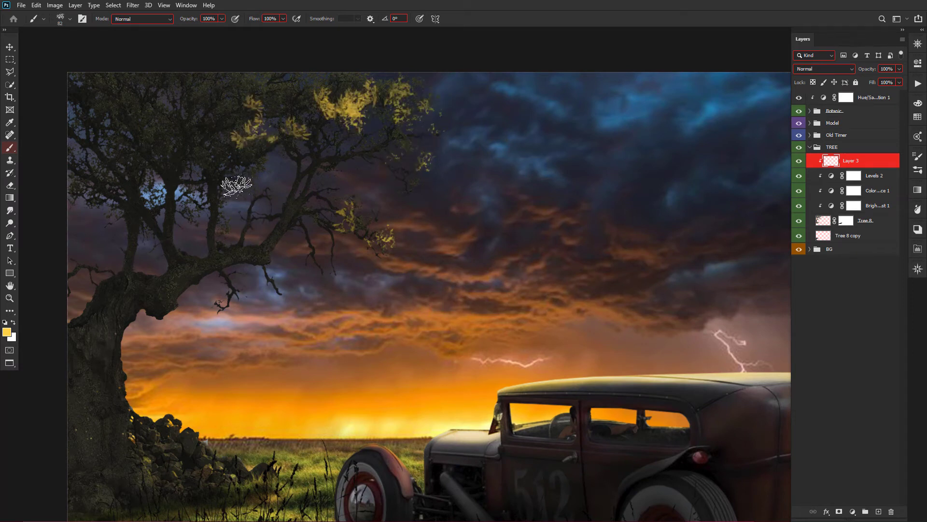
{"action": "left_click", "coordinate": [198, 176]}
{"action": "left_click", "coordinate": [85, 204]}
{"action": "left_click", "coordinate": [102, 160]}
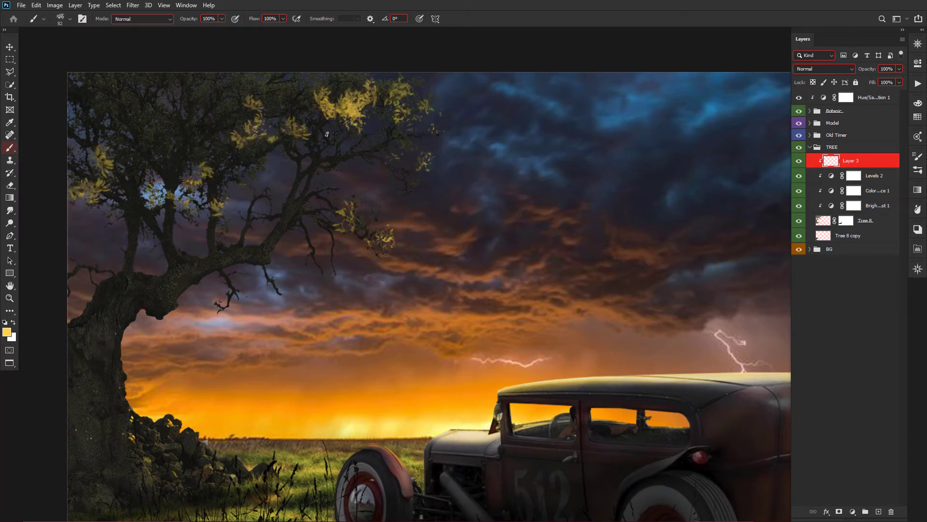
{"action": "key", "text": "bracketleft"}
{"action": "key", "text": "bracketleft"}
{"action": "key", "text": "bracketleft"}
{"action": "left_click", "coordinate": [373, 141]}
- Blend the foliage layer in Hard Light at 41% opacity
{"action": "key", "text": "v"}
{"action": "left_click", "coordinate": [824, 69]}
{"action": "left_click", "coordinate": [816, 170]}
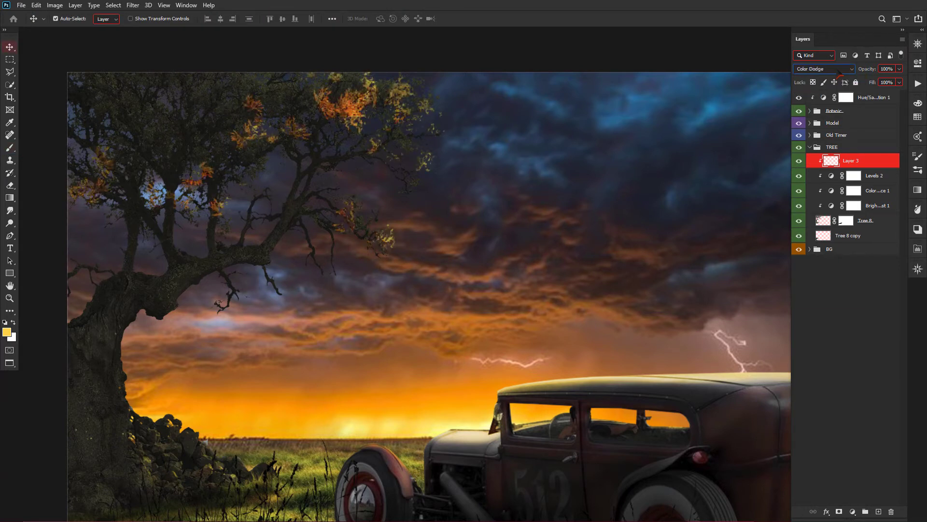
{"action": "key", "text": "Down"}
{"action": "key", "text": "Down"}
{"action": "key", "text": "Down"}
{"action": "key", "text": "Down"}
{"action": "key", "text": "Down"}
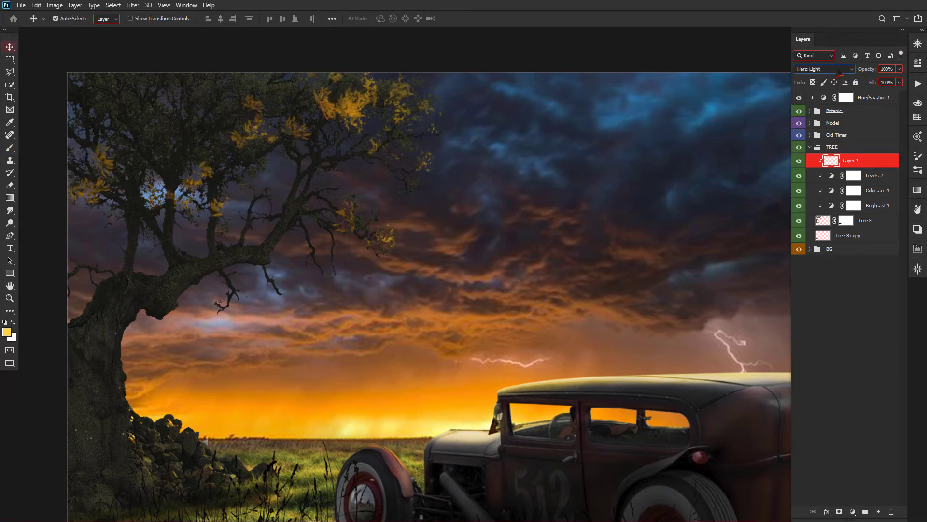
{"action": "key", "text": "Tab"}
{"action": "type", "text": "45"}
{"action": "key", "text": "Return"}
{"action": "type", "text": "41"}
{"action": "key", "text": "Return"}
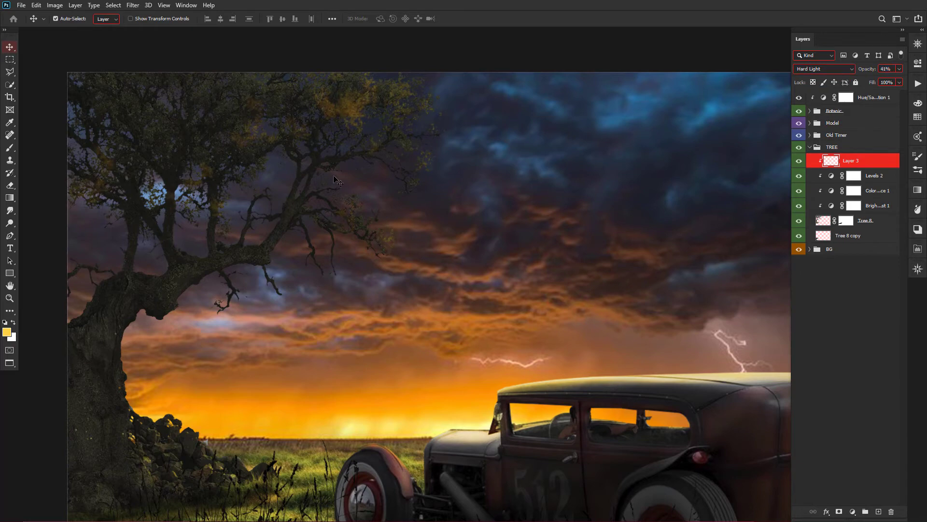
{"action": "scroll", "coordinate": [337, 180], "scroll_direction": "down", "scroll_amount": 3}
{"action": "scroll", "coordinate": [468, 380], "scroll_direction": "up", "scroll_amount": 1}
{"action": "scroll", "coordinate": [468, 381], "scroll_direction": "up", "scroll_amount": 1}
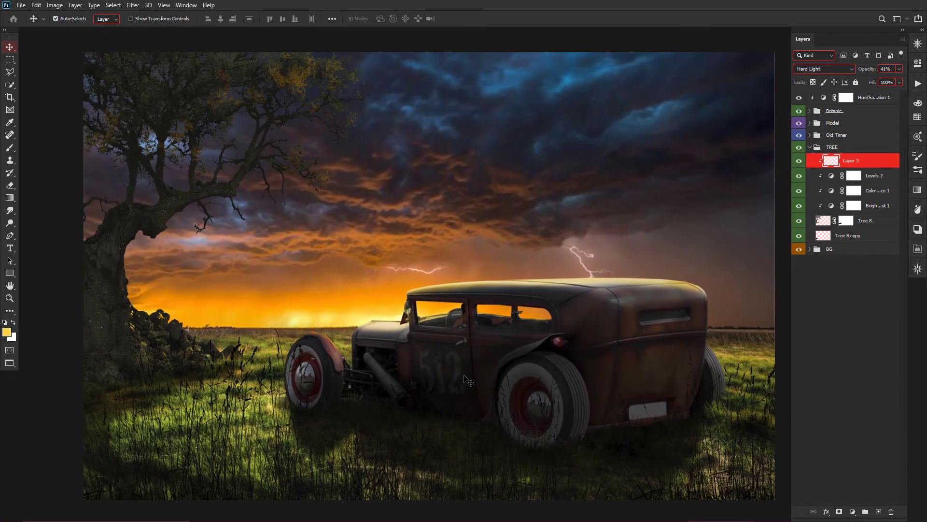
{"action": "key", "text": "b"}
{"action": "scroll", "coordinate": [382, 327], "scroll_direction": "down", "scroll_amount": 1}
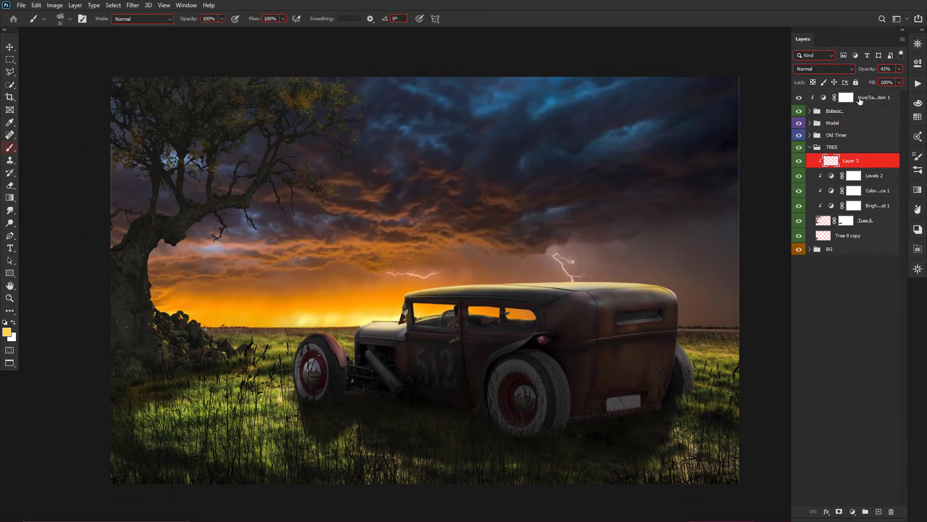
- Add a new Layer 4 clipped in the Old Timer group and paint the car's rear light bright yellow
{"action": "left_click", "coordinate": [859, 100]}
{"action": "left_click", "coordinate": [810, 146]}
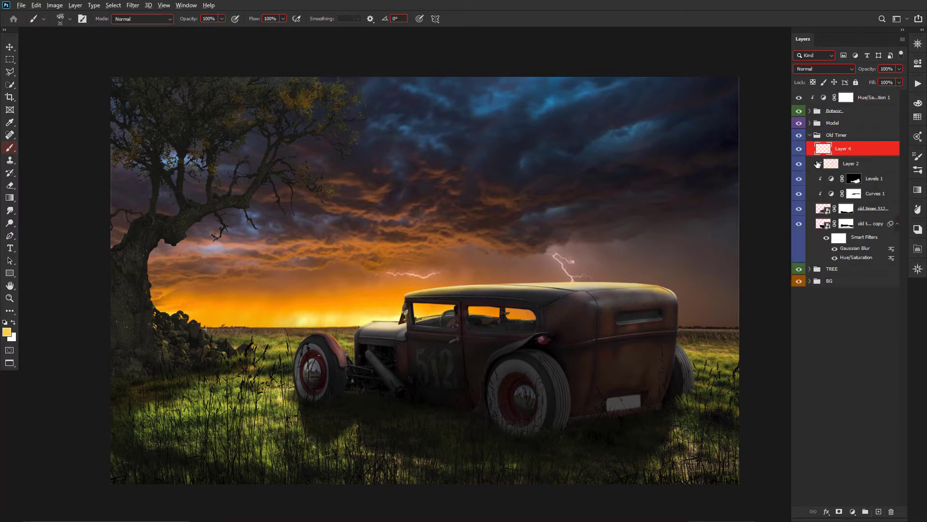
{"action": "left_click", "coordinate": [817, 164], "text": "alt"}
{"action": "scroll", "coordinate": [563, 286], "scroll_direction": "up", "scroll_amount": 1}
{"action": "left_click_drag", "start_coordinate": [611, 281], "coordinate": [574, 286]}
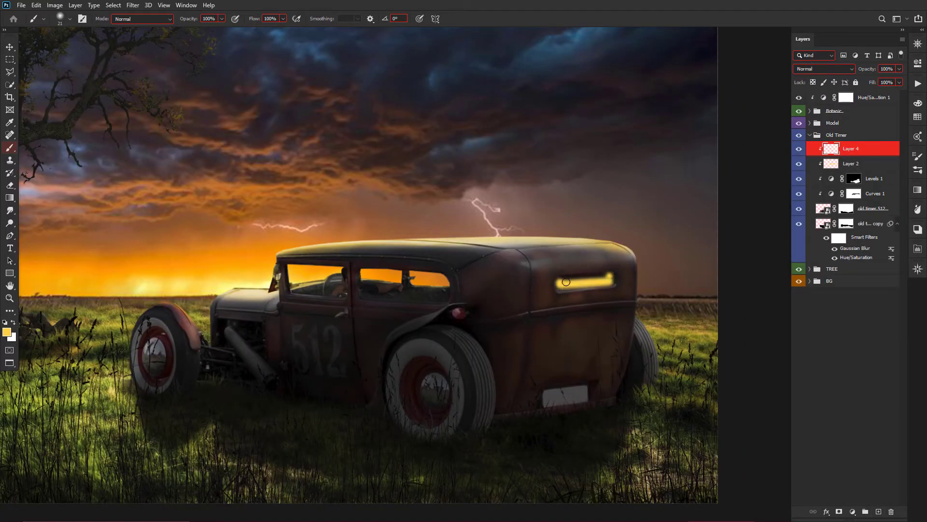
{"action": "key", "text": "v"}
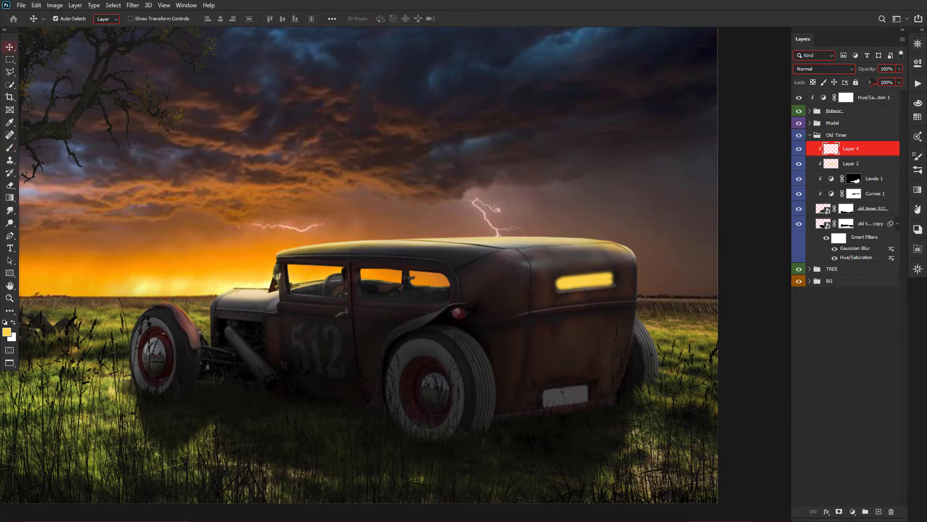
{"action": "key", "text": "ctrl+0"}
- With the Smudge Tool, unclip Layer 4 and smear the yellow light toward the lower right
{"action": "left_click", "coordinate": [10, 210]}
{"action": "right_click", "coordinate": [10, 210]}
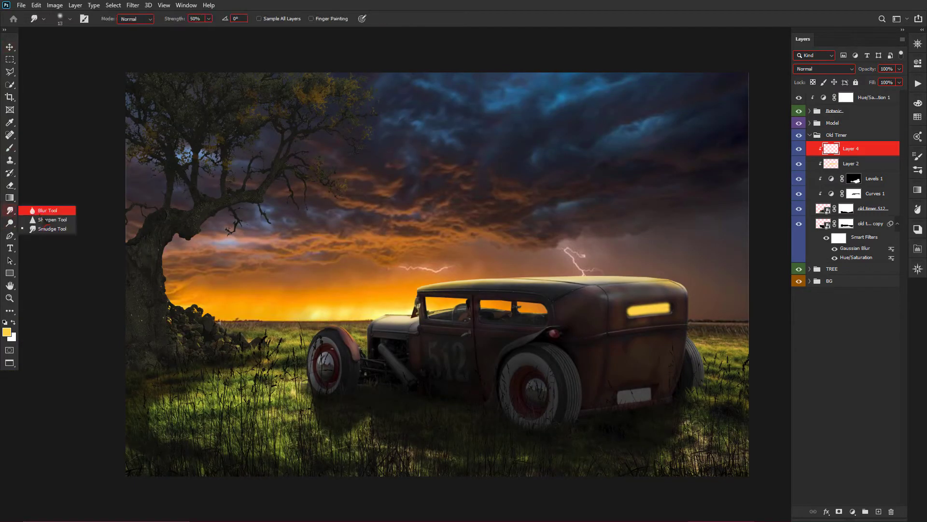
{"action": "left_click", "coordinate": [39, 229]}
{"action": "mouse_move", "coordinate": [627, 311]}
{"action": "left_mouse_down"}
{"action": "mouse_move", "coordinate": [694, 329]}
{"action": "mouse_move", "coordinate": [725, 350]}
{"action": "left_mouse_up"}
{"action": "left_click", "coordinate": [823, 156], "text": "alt"}
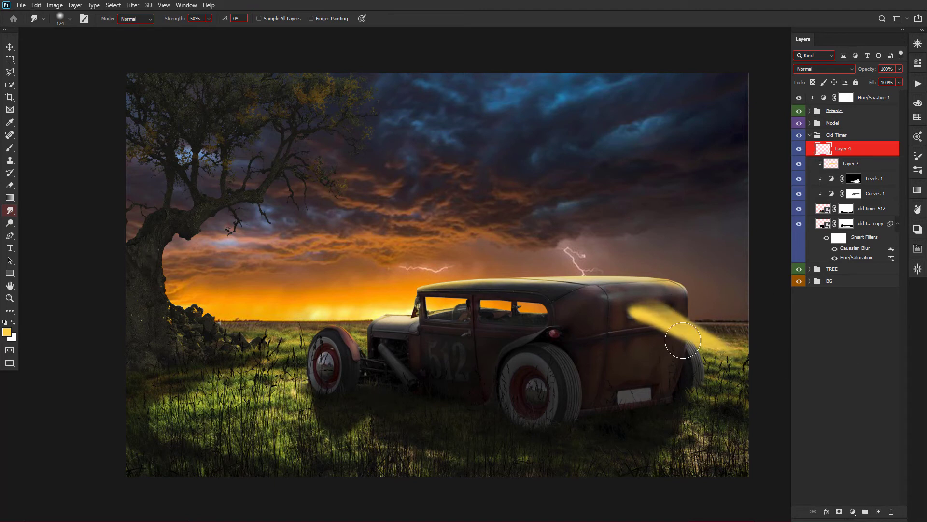
{"action": "left_click_drag", "start_coordinate": [648, 318], "coordinate": [715, 357]}
{"action": "key", "text": "ctrl+z"}
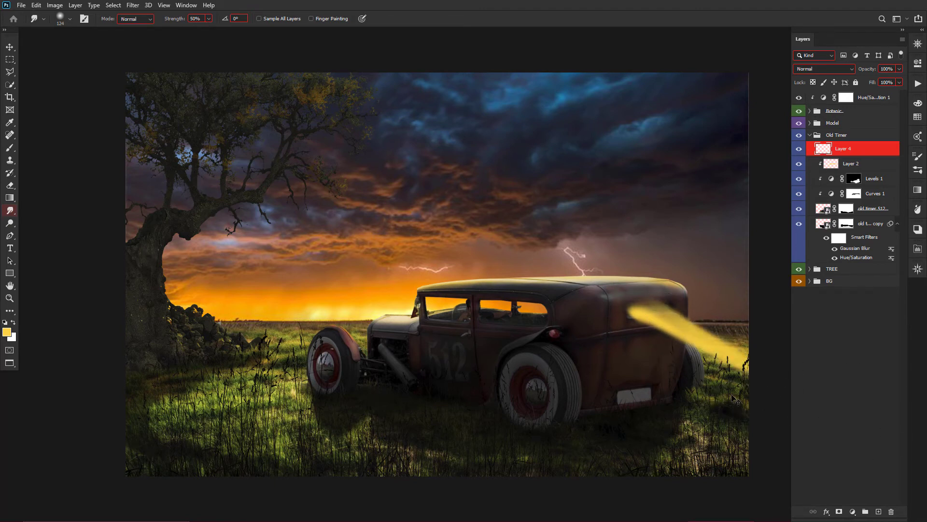
- Revert to the yellow rectangle, unclip Layer 4 again and smear a long thin streak past the car
{"action": "key", "text": "ctrl+alt+g"}
{"action": "key", "text": "ctrl+z"}
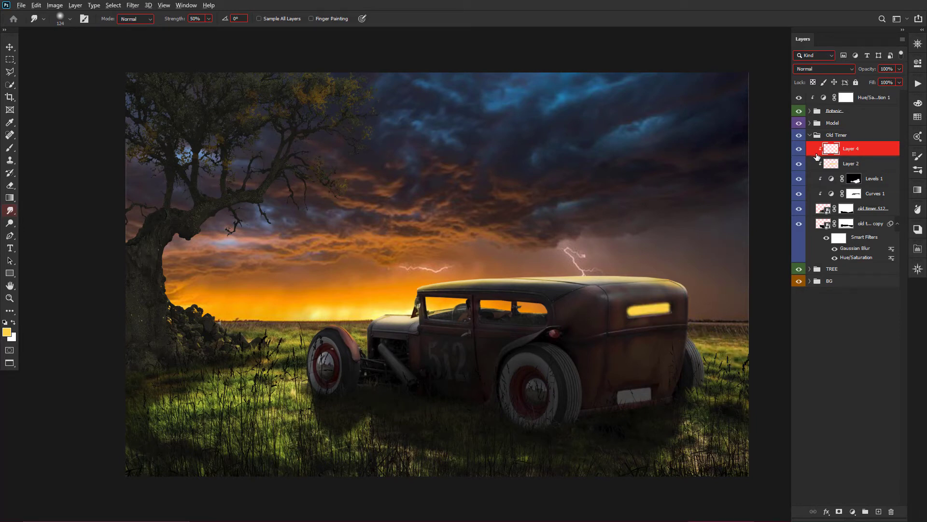
{"action": "left_click", "coordinate": [816, 156], "text": "alt"}
{"action": "left_click_drag", "start_coordinate": [638, 311], "coordinate": [829, 326]}
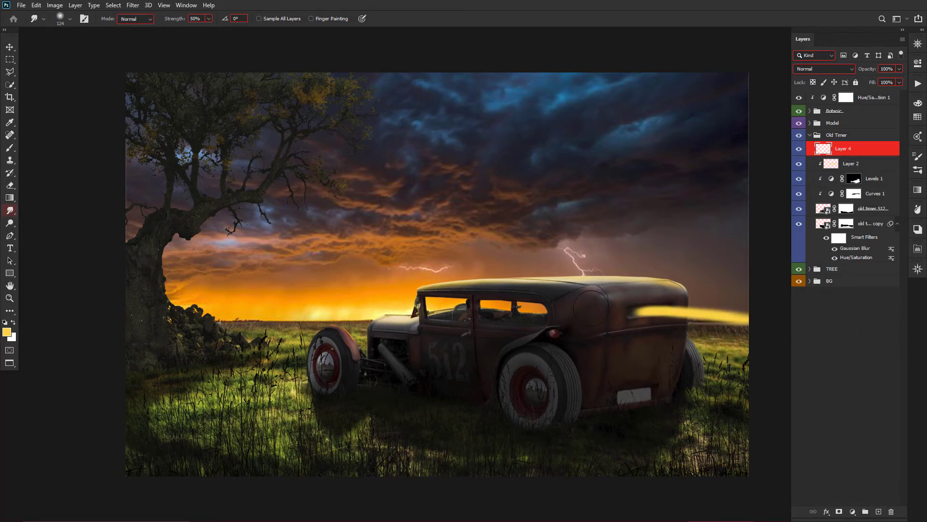
{"action": "left_click_drag", "start_coordinate": [746, 318], "coordinate": [624, 311]}
- Gaussian-blur the yellow streak with radius 18 and lower Layer 4's opacity
{"action": "key", "text": "v"}
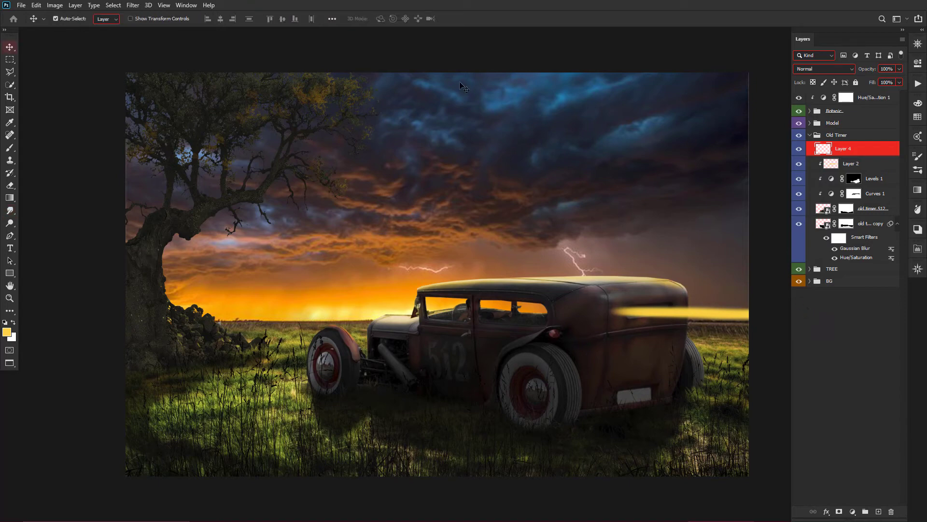
{"action": "left_click", "coordinate": [133, 5]}
{"action": "left_click", "coordinate": [271, 151]}
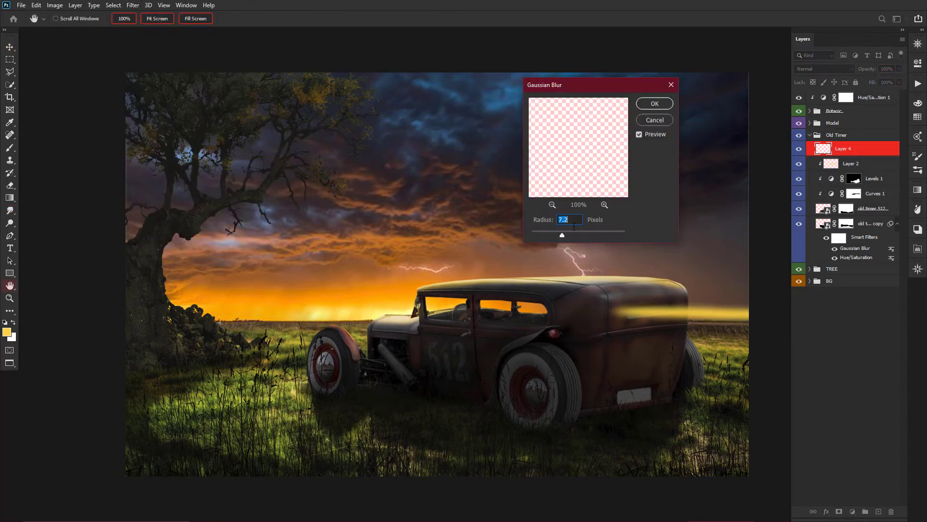
{"action": "left_click_drag", "start_coordinate": [562, 235], "coordinate": [571, 235]}
{"action": "left_click", "coordinate": [655, 104]}
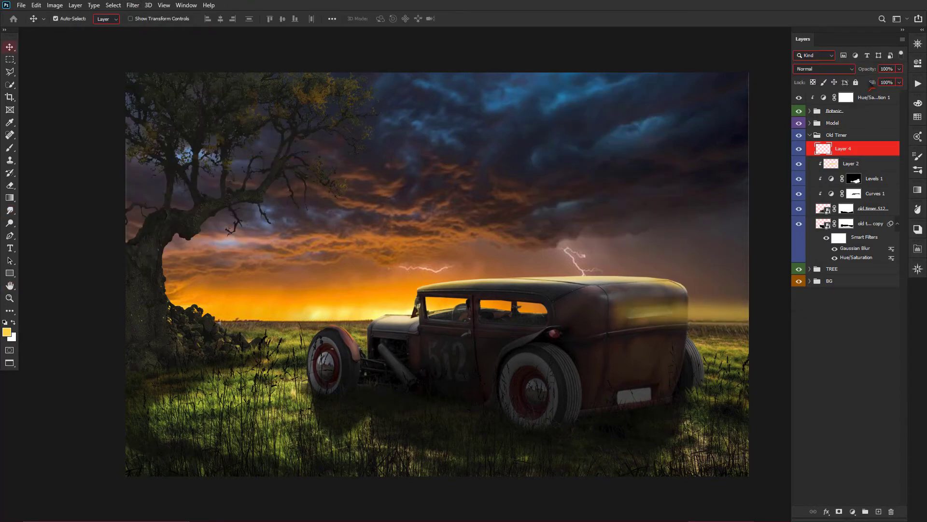
{"action": "left_click_drag", "start_coordinate": [874, 71], "coordinate": [864, 69]}
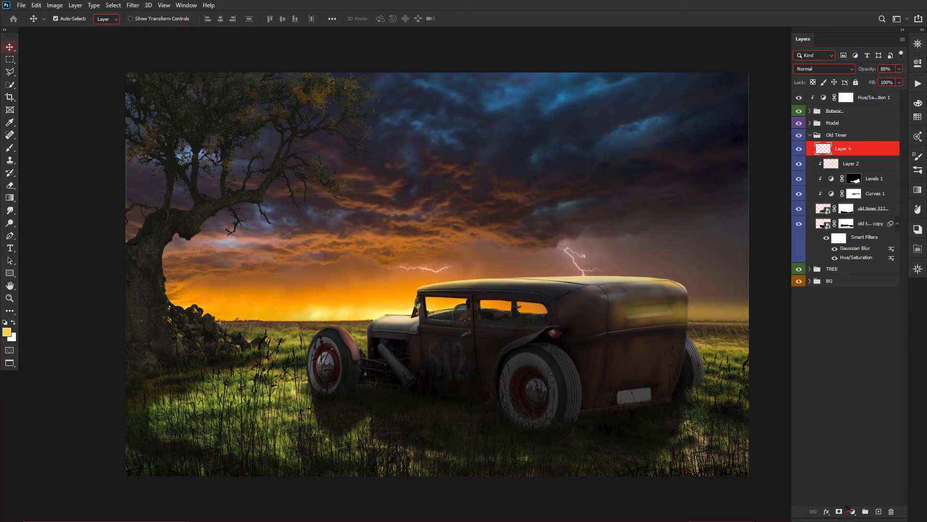
- Add a layer mask to Layer 4, hide glow on the trunk, and restore part with a 44 px white brush
{"action": "left_click", "coordinate": [839, 511]}
{"action": "key", "text": "b"}
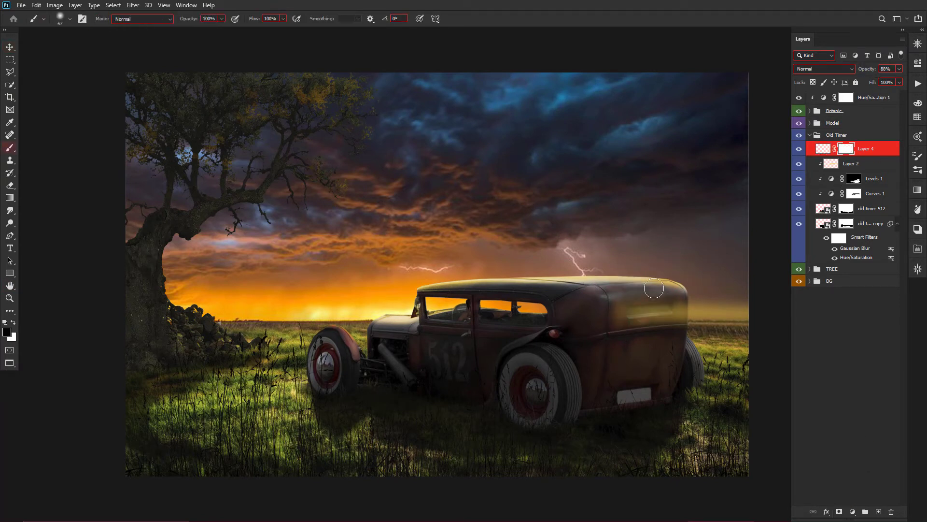
{"action": "mouse_move", "coordinate": [655, 289]}
{"action": "left_mouse_down"}
{"action": "mouse_move", "coordinate": [606, 331]}
{"action": "mouse_move", "coordinate": [747, 331]}
{"action": "left_mouse_up"}
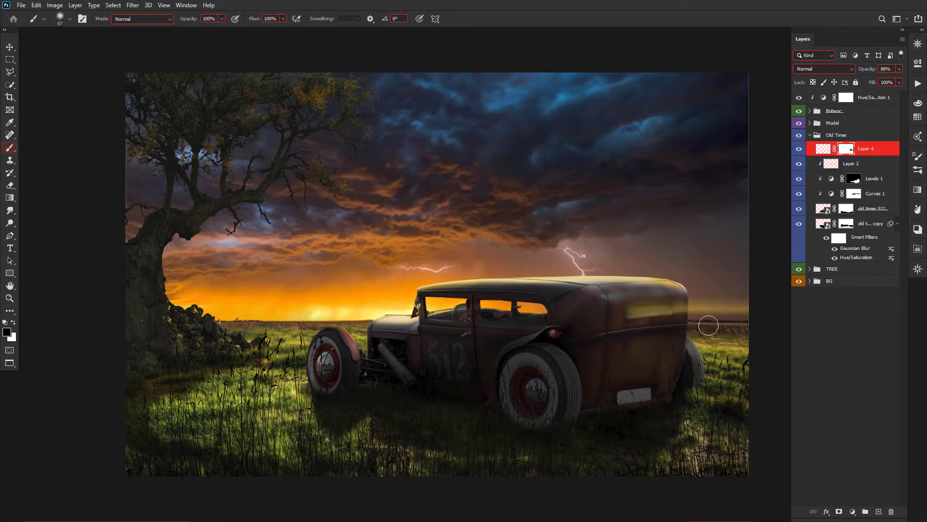
{"action": "key", "text": "x"}
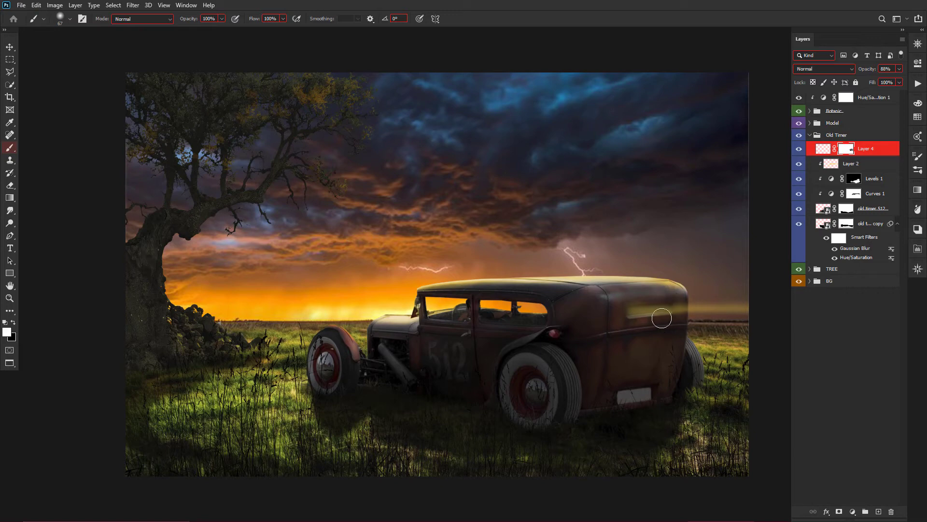
{"action": "key", "text": "bracketleft"}
{"action": "key", "text": "bracketleft"}
{"action": "key", "text": "bracketleft"}
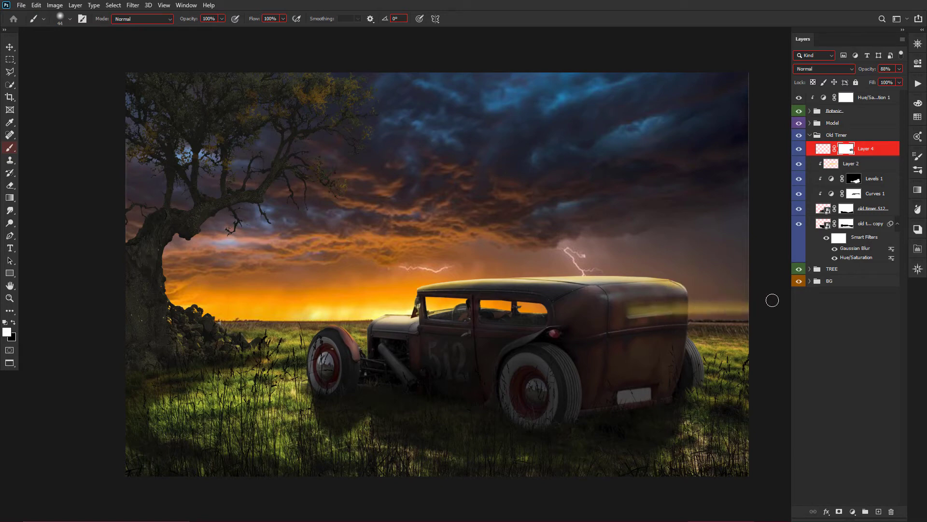
{"action": "left_click_drag", "start_coordinate": [687, 309], "coordinate": [675, 312]}
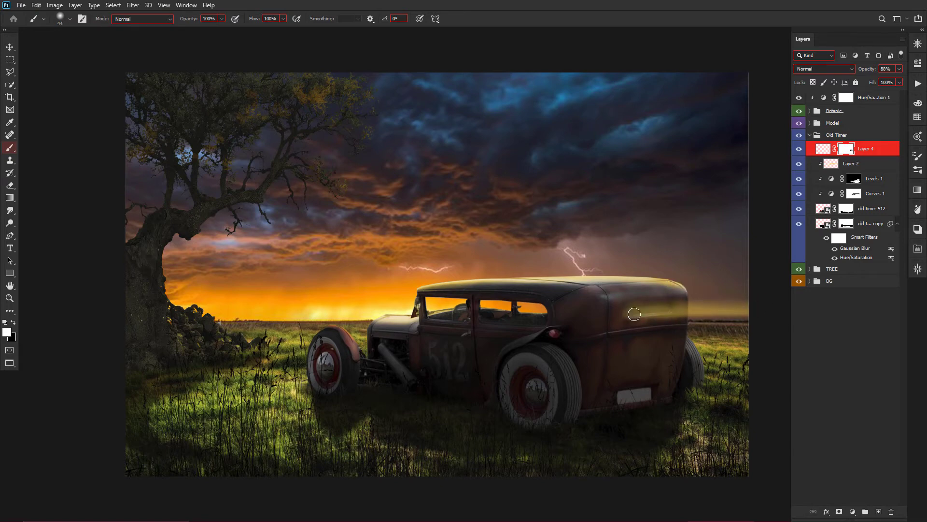
- Try painting glow over the rear and front windows, undo it, and collapse the Old Timer group
{"action": "key", "text": "ctrl+minus"}
{"action": "key", "text": "v"}
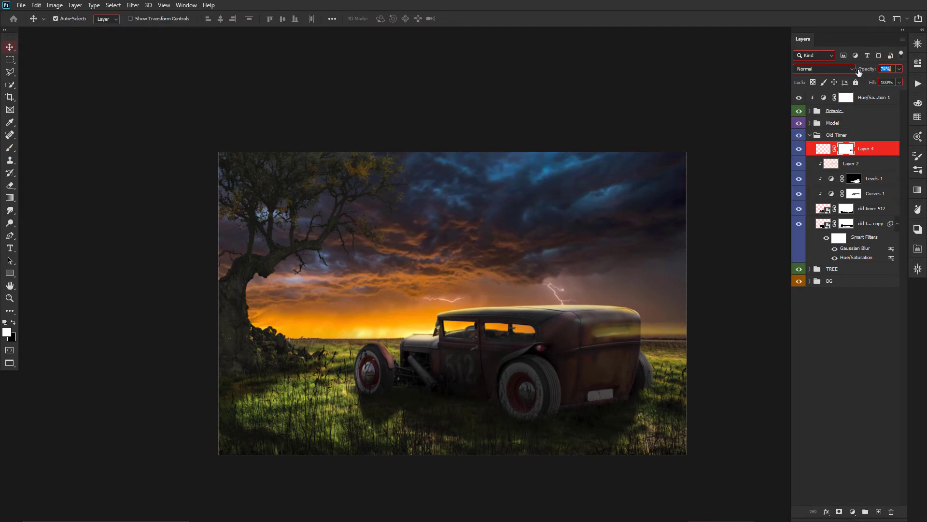
{"action": "key", "text": "ctrl+plus"}
{"action": "key", "text": "b"}
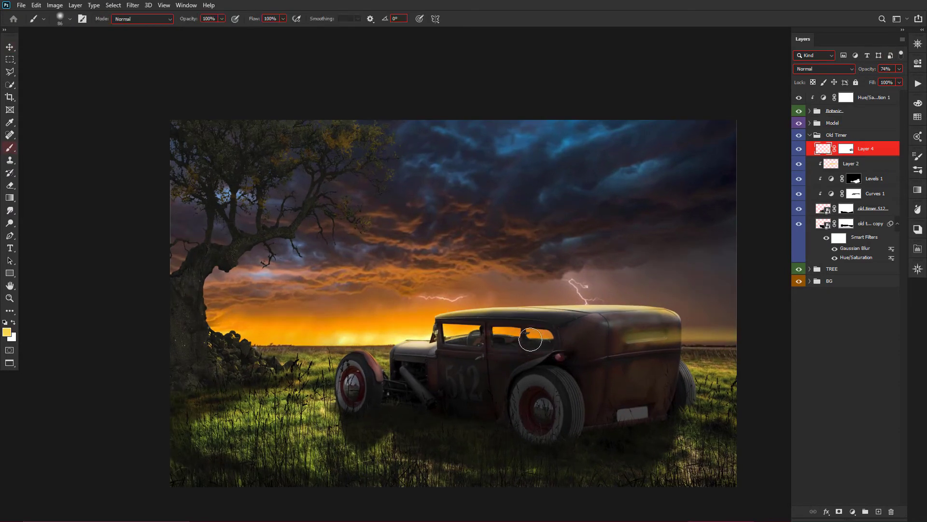
{"action": "scroll", "coordinate": [530, 339], "scroll_direction": "up", "scroll_amount": 2}
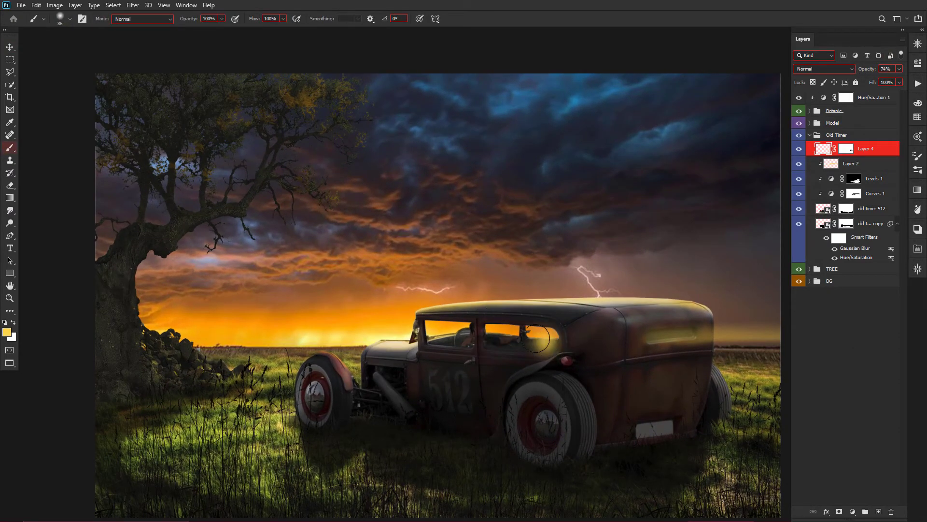
{"action": "left_click_drag", "start_coordinate": [546, 338], "coordinate": [497, 338]}
{"action": "left_click_drag", "start_coordinate": [435, 334], "coordinate": [478, 333]}
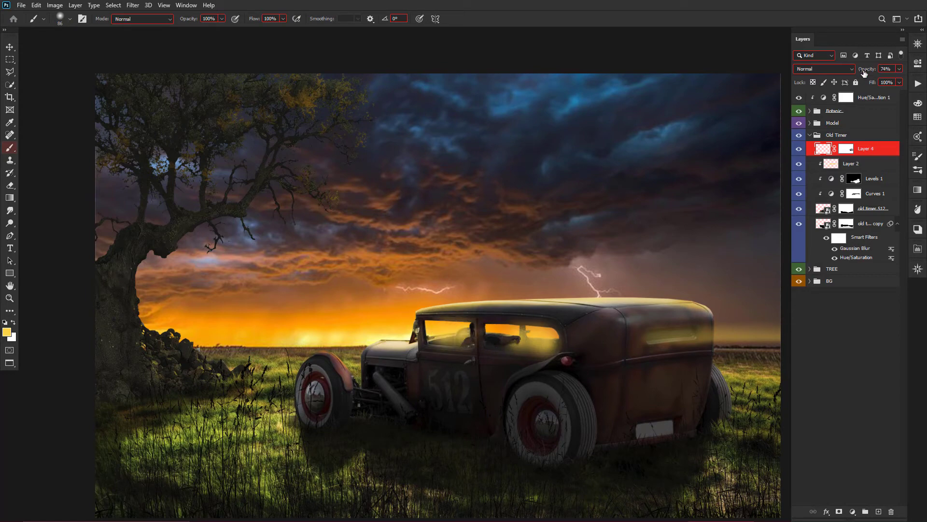
{"action": "key", "text": "ctrl+z"}
{"action": "key", "text": "ctrl+z"}
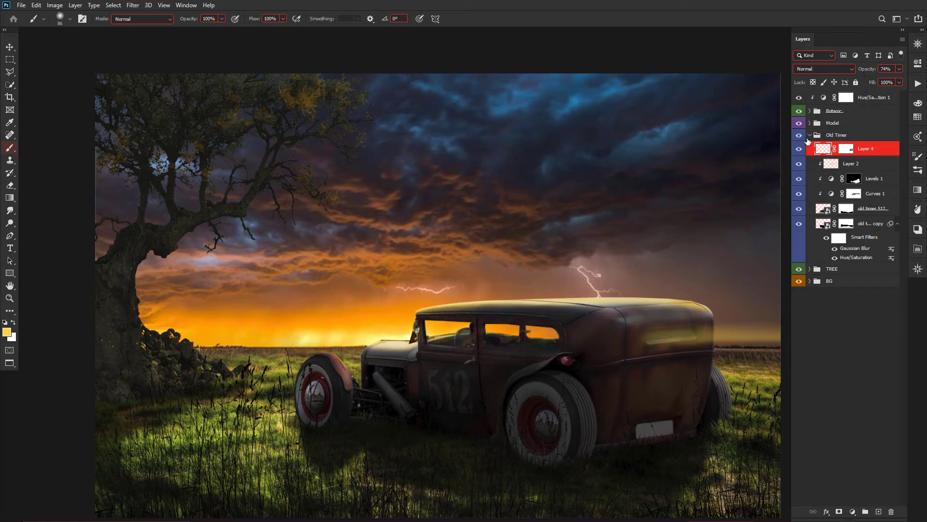
{"action": "left_click", "coordinate": [810, 135]}
{"action": "key", "text": "v"}
{"action": "scroll", "coordinate": [622, 362], "scroll_direction": "down", "scroll_amount": 2}
{"action": "scroll", "coordinate": [621, 362], "scroll_direction": "up", "scroll_amount": 1}
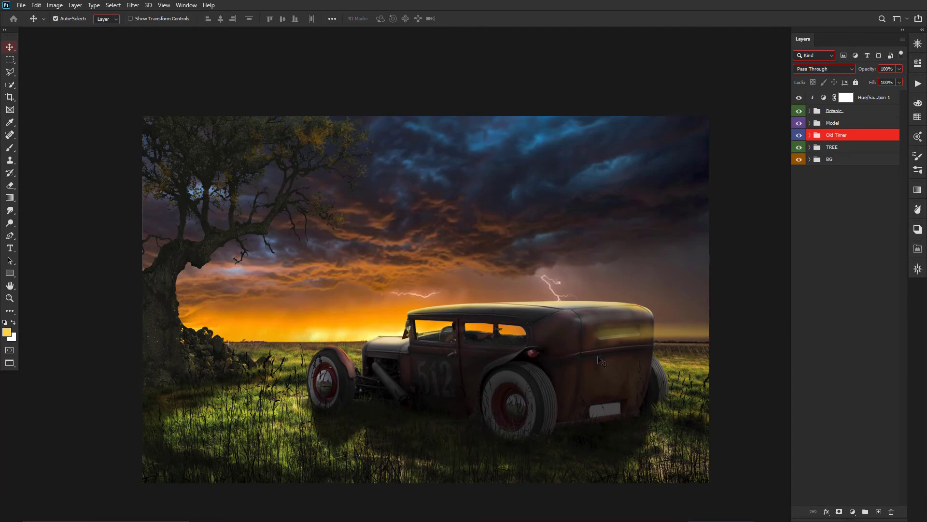
- Add a Color Lookup adjustment above the top Hue/Saturation layer, stepping through presets to Fuji ETERNA
{"action": "scroll", "coordinate": [598, 359], "scroll_direction": "down", "scroll_amount": 1}
{"action": "left_click", "coordinate": [869, 97]}
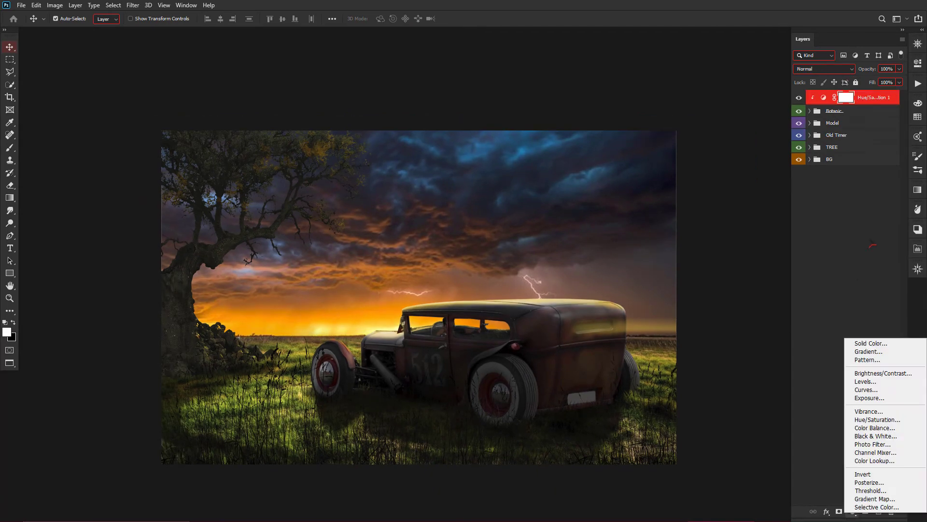
{"action": "left_click", "coordinate": [852, 511]}
{"action": "left_click", "coordinate": [874, 460]}
{"action": "left_click", "coordinate": [869, 93]}
{"action": "left_click", "coordinate": [862, 100]}
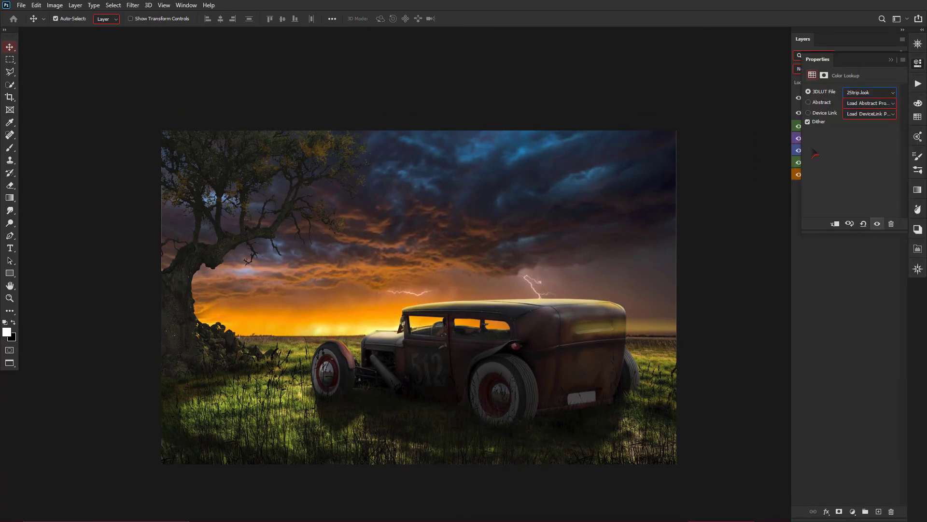
{"action": "key", "text": "Down"}
{"action": "key", "text": "Down"}
{"action": "key", "text": "Down"}
{"action": "key", "text": "Down"}
{"action": "key", "text": "Down"}
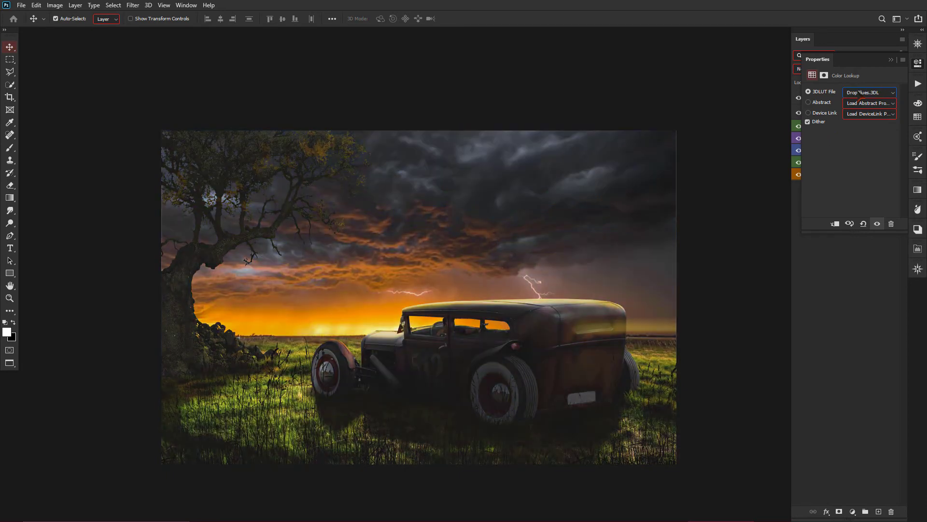
{"action": "key", "text": "Down"}
{"action": "key", "text": "Down"}
{"action": "key", "text": "Down"}
{"action": "key", "text": "Down"}
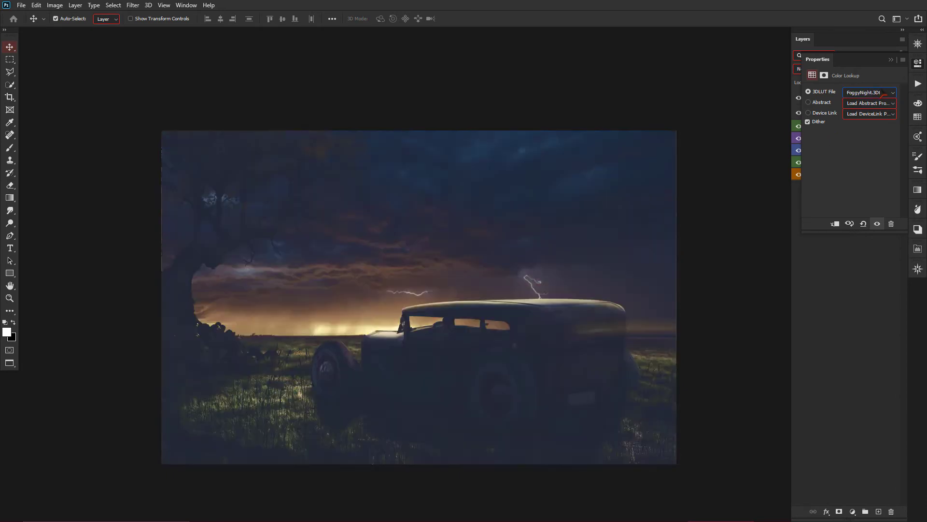
{"action": "key", "text": "Down"}
{"action": "scroll", "coordinate": [247, 482], "scroll_direction": "up", "scroll_amount": 1}
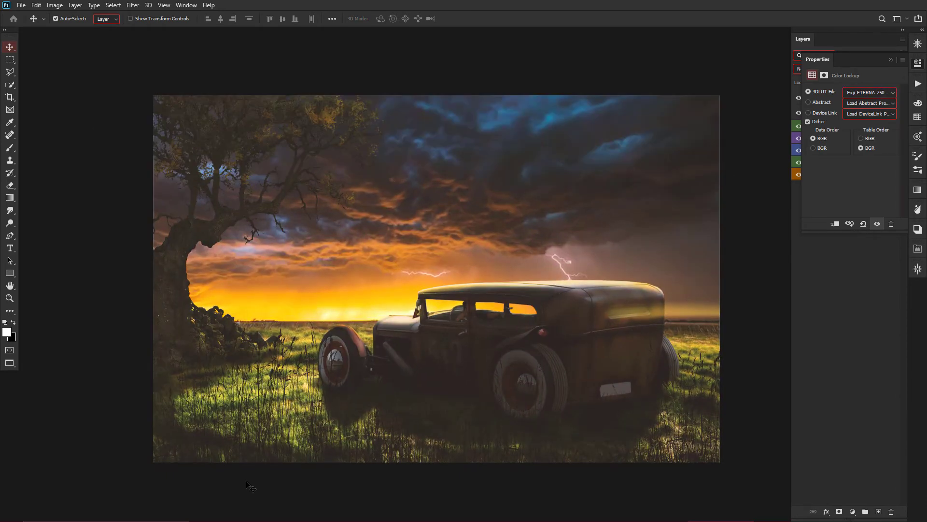
{"action": "left_click", "coordinate": [420, 319]}
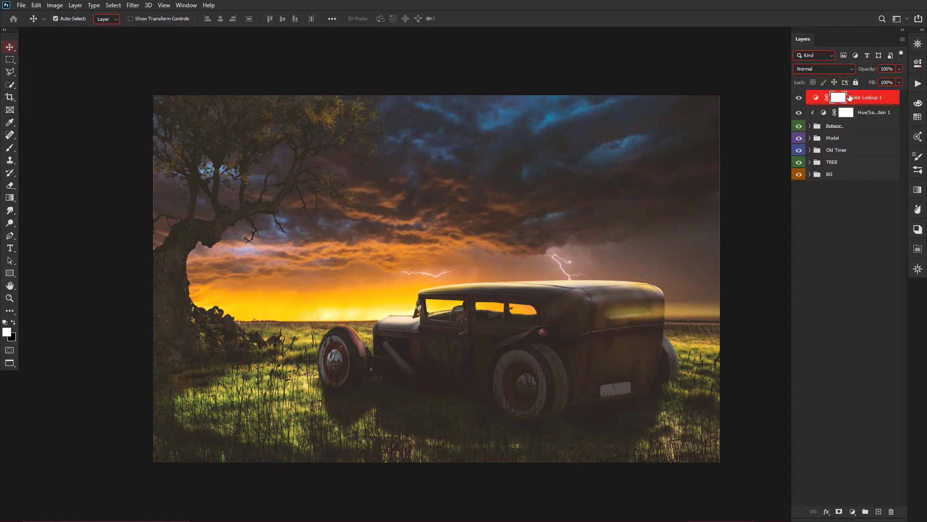
{"action": "left_click", "coordinate": [810, 139]}
- Add a Curves adjustment in the Model group and pull its point down to darken the model
{"action": "left_click", "coordinate": [850, 150]}
{"action": "left_click", "coordinate": [853, 511]}
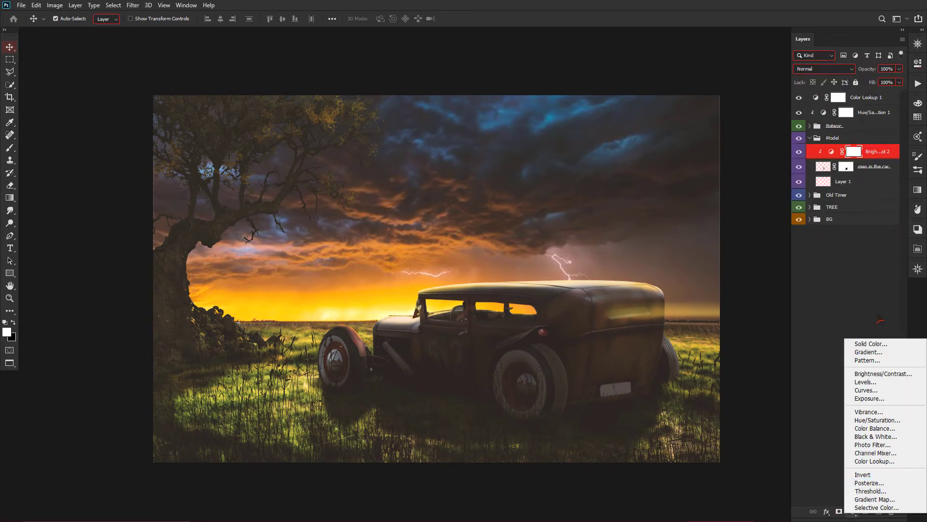
{"action": "left_click", "coordinate": [864, 393]}
{"action": "left_click_drag", "start_coordinate": [858, 147], "coordinate": [857, 156]}
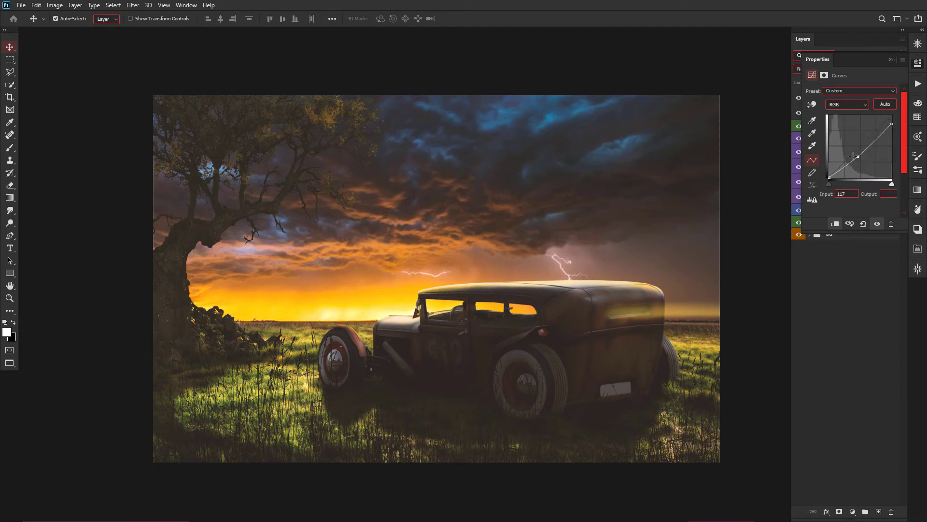
{"action": "left_click_drag", "start_coordinate": [853, 156], "coordinate": [860, 158]}
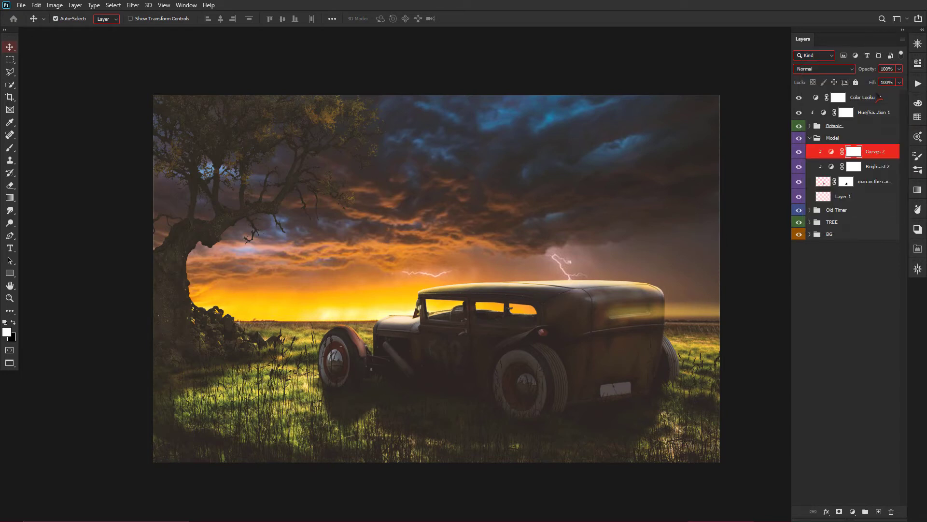
- Add a Hue/Saturation adjustment above the man in the car layer
{"action": "left_click", "coordinate": [827, 184]}
{"action": "left_click", "coordinate": [853, 511]}
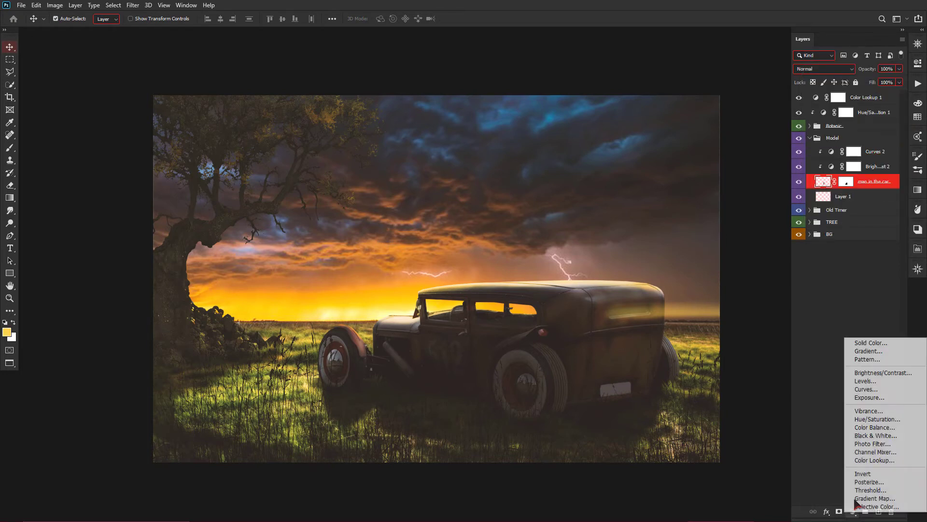
{"action": "left_click", "coordinate": [865, 421]}
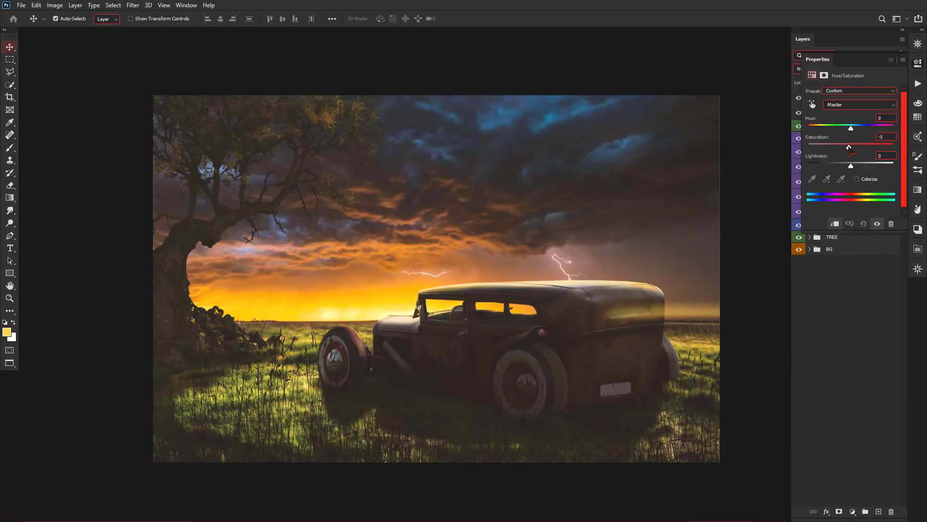
{"action": "left_click", "coordinate": [892, 59]}
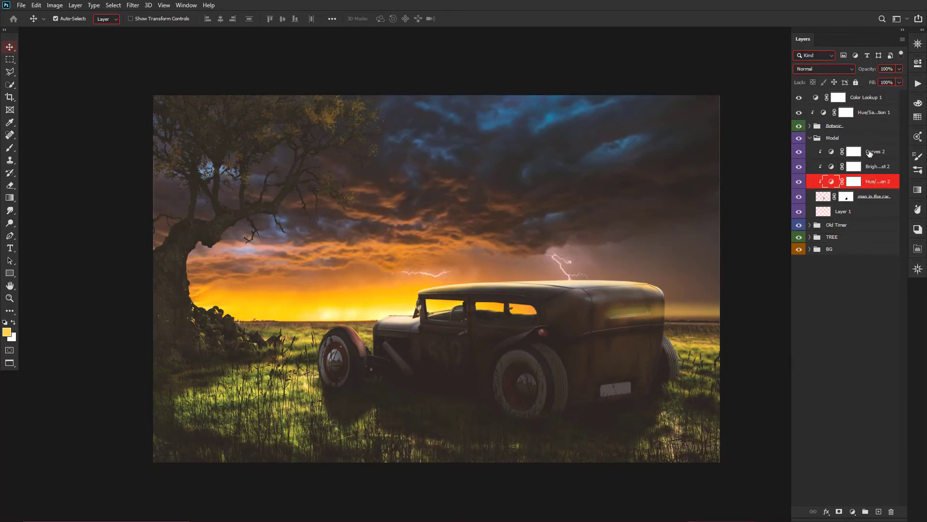
- Straighten the Curves 2 curve and set the Model group's Hue/Saturation to 41% opacity
{"action": "left_click", "coordinate": [869, 153]}
{"action": "left_click", "coordinate": [917, 62]}
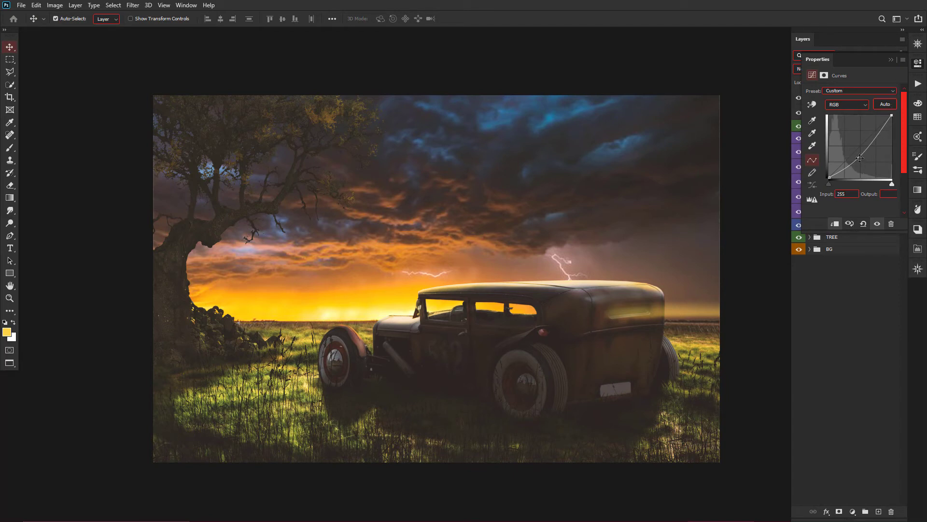
{"action": "left_click_drag", "start_coordinate": [860, 157], "coordinate": [856, 152]}
{"action": "left_click", "coordinate": [891, 59]}
{"action": "left_click", "coordinate": [853, 181]}
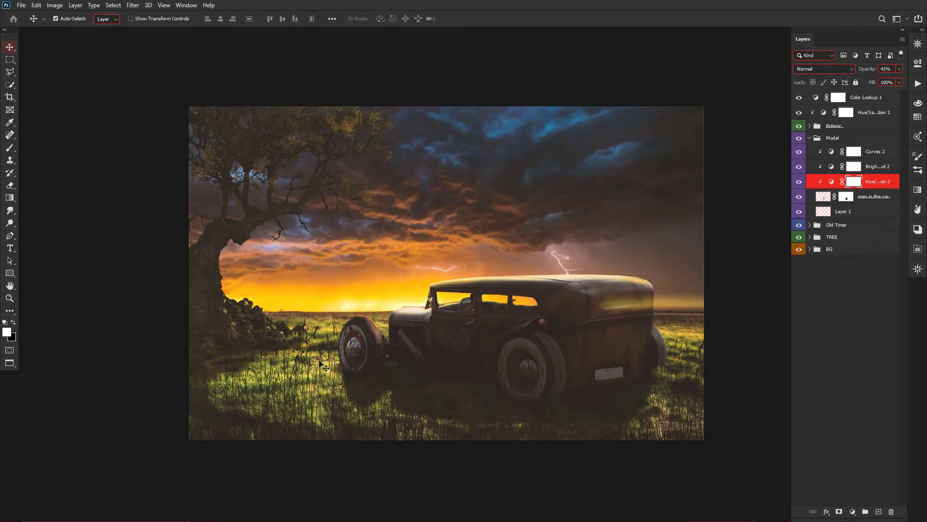
{"action": "left_click", "coordinate": [865, 97]}
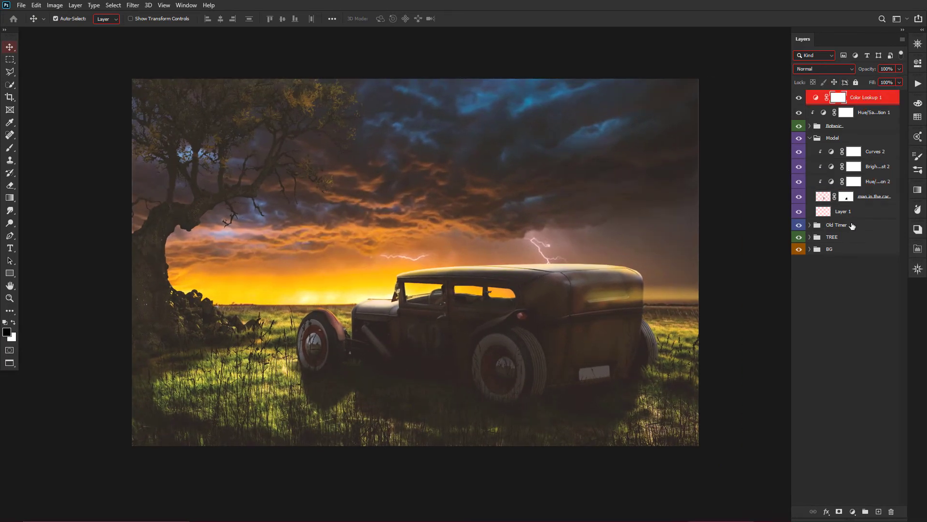
- Place the grass texture above BG and skew and stretch it across the lower-right ground
{"action": "left_click", "coordinate": [831, 248]}
{"action": "key", "text": "ctrl+t"}
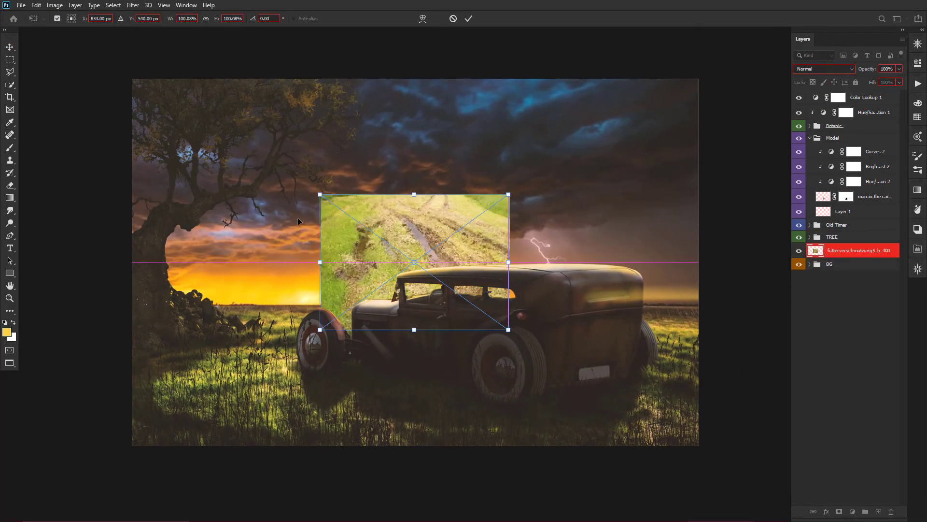
{"action": "left_click_drag", "start_coordinate": [415, 261], "coordinate": [295, 253]}
{"action": "mouse_move", "coordinate": [297, 186]}
{"action": "left_mouse_down"}
{"action": "mouse_move", "coordinate": [297, 266]}
{"action": "mouse_move", "coordinate": [189, 265]}
{"action": "left_mouse_up"}
{"action": "mouse_move", "coordinate": [289, 305]}
{"action": "left_mouse_down"}
{"action": "mouse_move", "coordinate": [644, 437]}
{"action": "mouse_move", "coordinate": [657, 451]}
{"action": "left_mouse_up"}
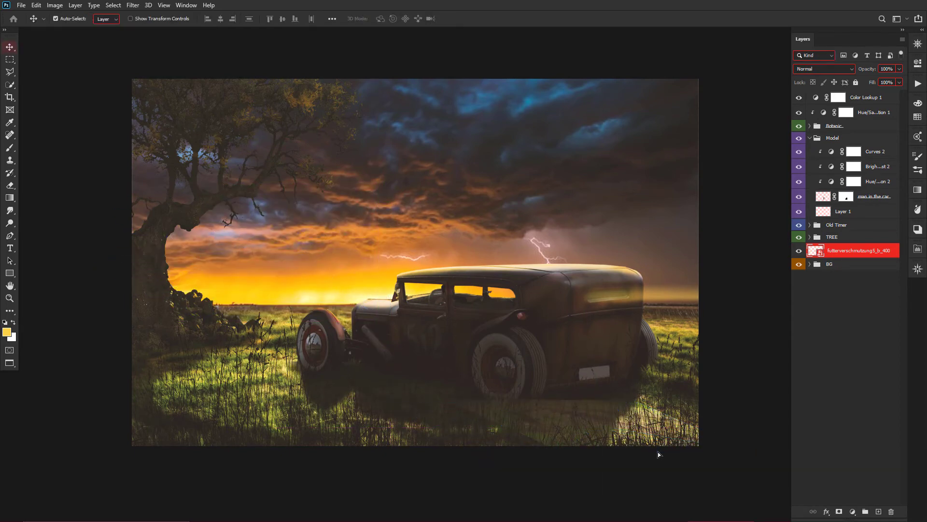
{"action": "left_click_drag", "start_coordinate": [503, 425], "coordinate": [395, 425]}
{"action": "left_click_drag", "start_coordinate": [539, 433], "coordinate": [637, 426]}
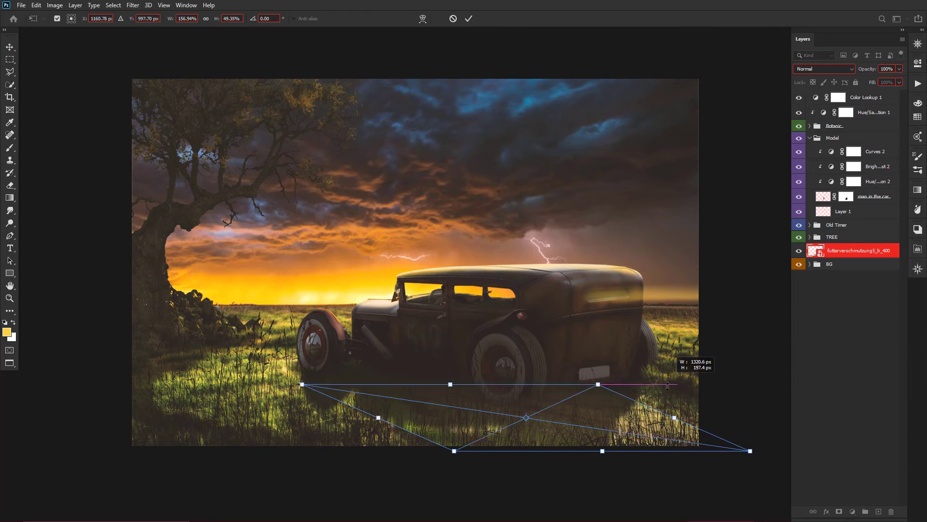
{"action": "key", "text": "Return"}
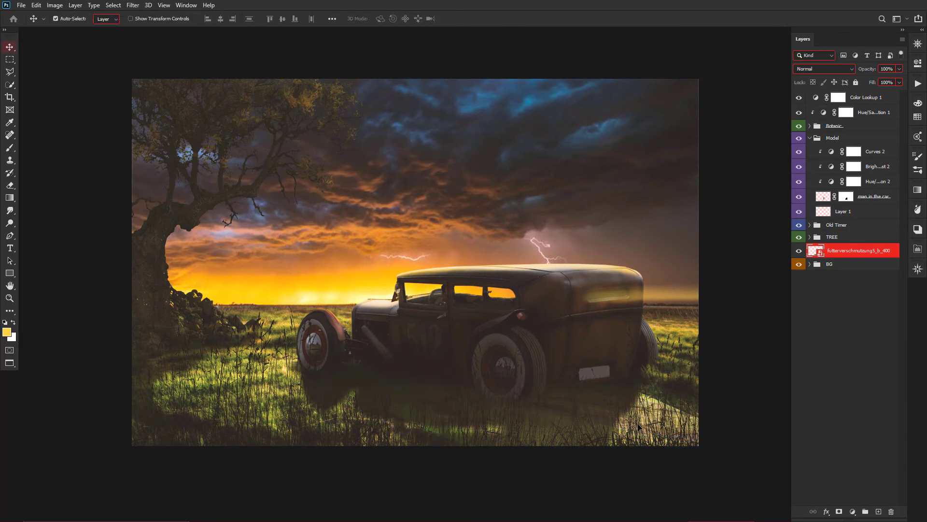
- Add a layer mask to the grass patch and paint black to hide its shadow over the rear wheel
{"action": "key", "text": "b"}
{"action": "left_click", "coordinate": [839, 511]}
{"action": "key", "text": "d"}
{"action": "mouse_move", "coordinate": [523, 360]}
{"action": "left_mouse_down"}
{"action": "mouse_move", "coordinate": [483, 427]}
{"action": "mouse_move", "coordinate": [575, 430]}
{"action": "mouse_move", "coordinate": [598, 459]}
{"action": "left_mouse_up"}
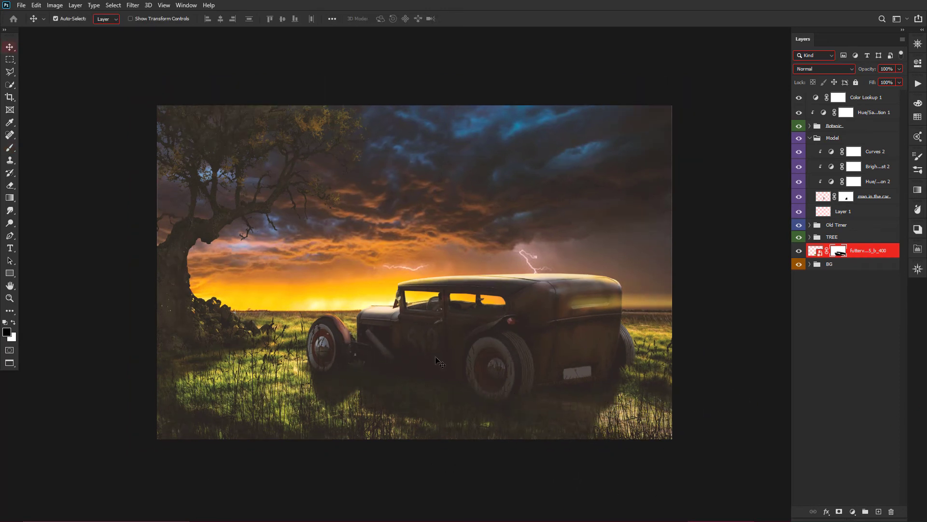
{"action": "left_click", "coordinate": [818, 100]}
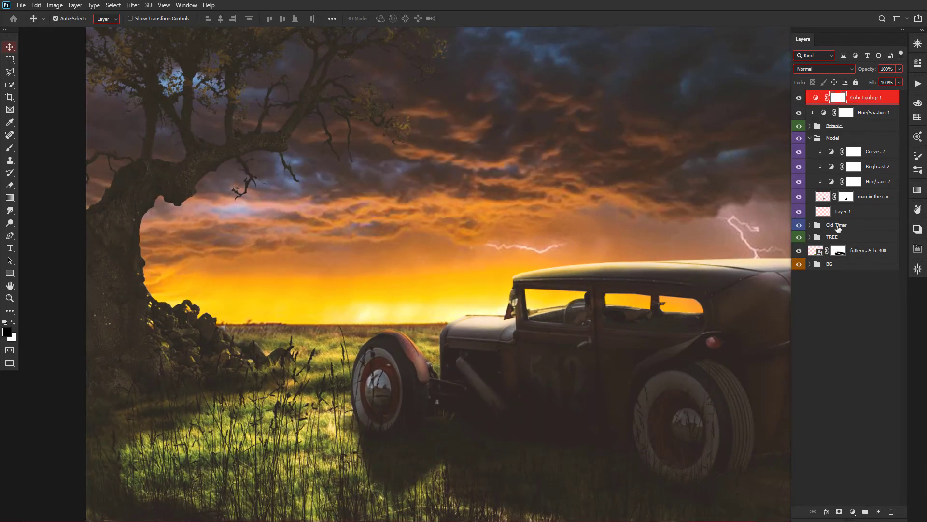
- Add a new layer clipped to Layer 3 in TREE and paint yellow rim light up the trunk edge
{"action": "left_click", "coordinate": [835, 237]}
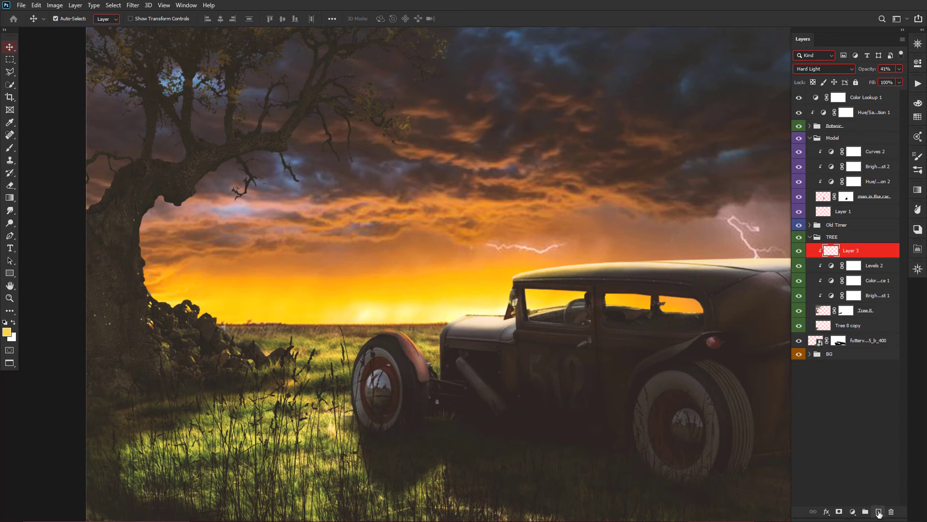
{"action": "left_click", "coordinate": [878, 511]}
{"action": "key", "text": "b"}
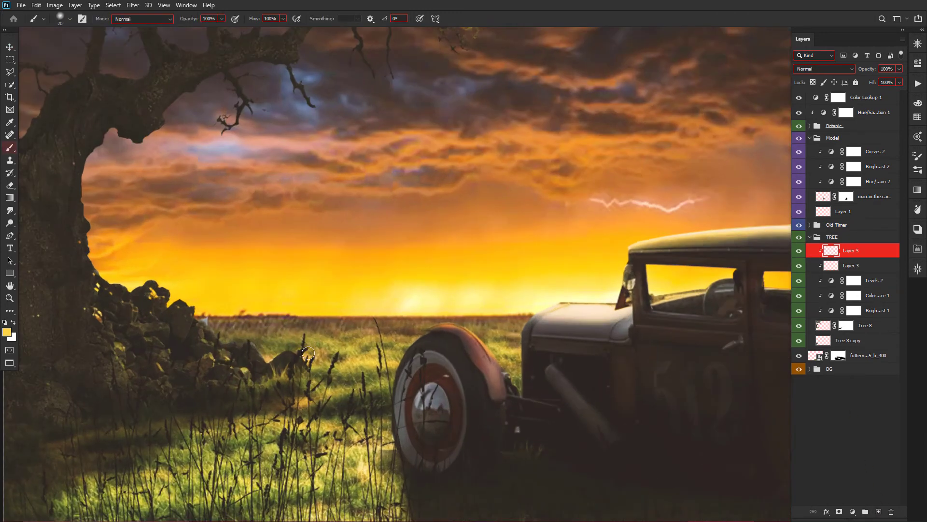
{"action": "scroll", "coordinate": [290, 351], "scroll_direction": "up", "scroll_amount": 3}
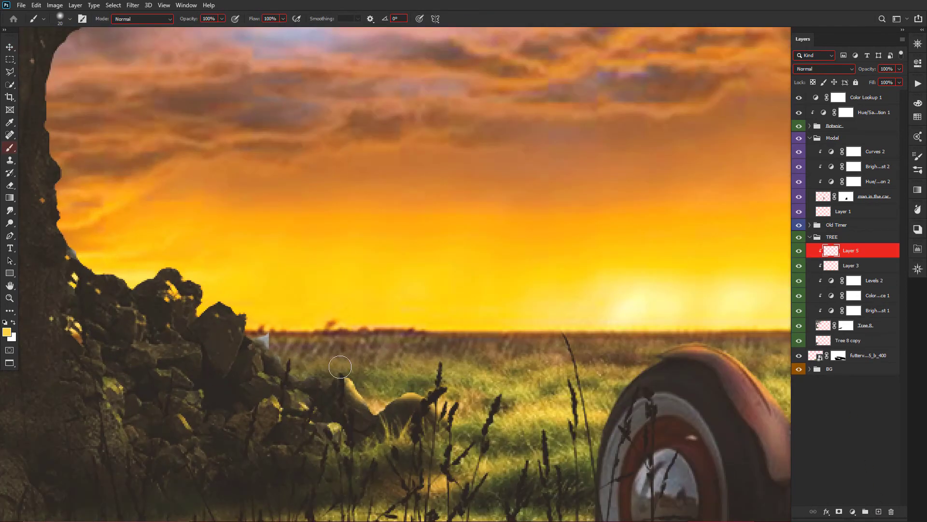
{"action": "scroll", "coordinate": [277, 356], "scroll_direction": "up", "scroll_amount": 3}
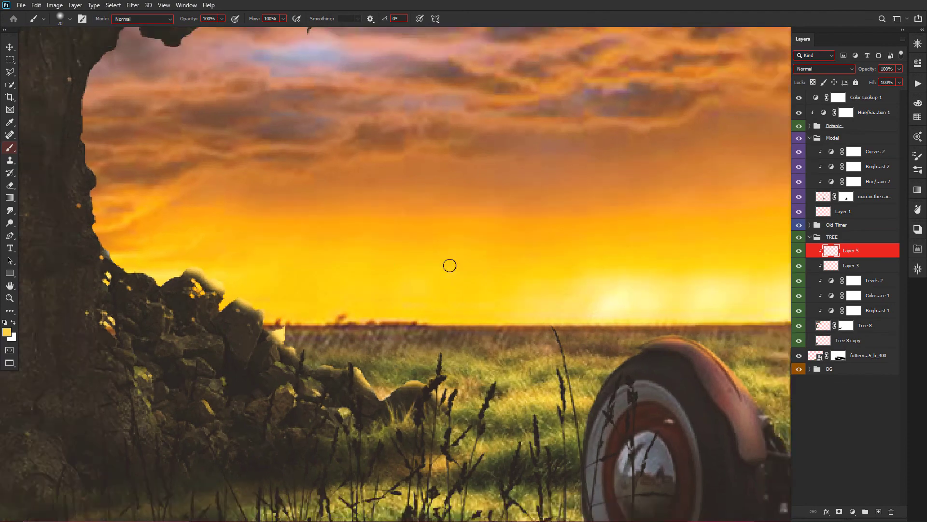
{"action": "mouse_move", "coordinate": [278, 357]}
{"action": "left_mouse_down"}
{"action": "mouse_move", "coordinate": [275, 341]}
{"action": "mouse_move", "coordinate": [224, 303]}
{"action": "mouse_move", "coordinate": [213, 241]}
{"action": "mouse_move", "coordinate": [212, 156]}
{"action": "mouse_move", "coordinate": [242, 93]}
{"action": "left_mouse_up"}
{"action": "scroll", "coordinate": [242, 93], "scroll_direction": "down", "scroll_amount": 3}
{"action": "scroll", "coordinate": [321, 221], "scroll_direction": "up", "scroll_amount": 3}
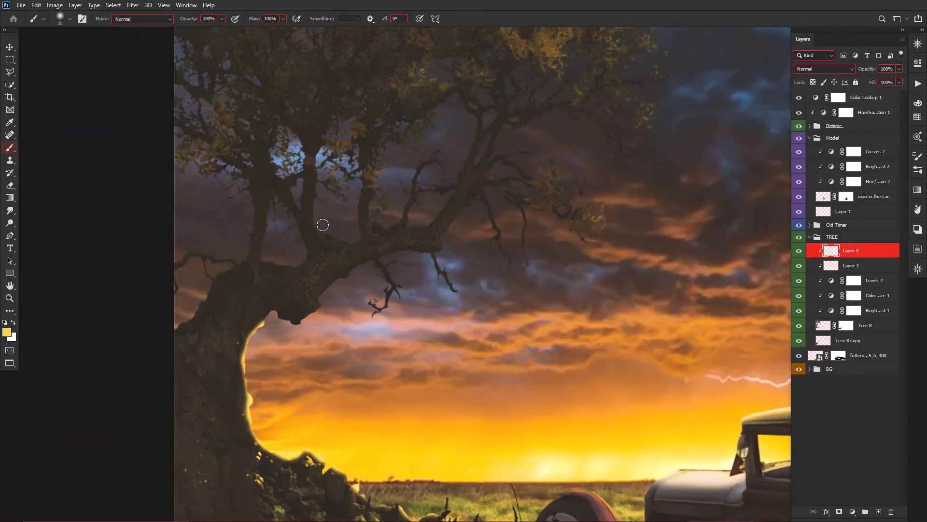
{"action": "scroll", "coordinate": [323, 265], "scroll_direction": "up", "scroll_amount": 2}
- Paint yellow rim light along the lower branch edges and the small hanging branch
{"action": "mouse_move", "coordinate": [327, 311]}
{"action": "left_mouse_down"}
{"action": "mouse_move", "coordinate": [379, 270]}
{"action": "mouse_move", "coordinate": [382, 314]}
{"action": "left_mouse_up"}
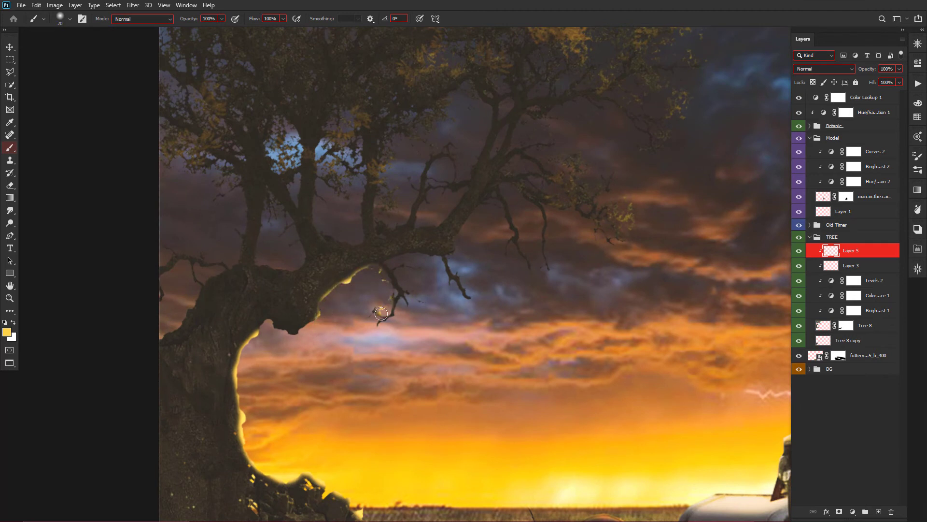
{"action": "key", "text": "ctrl+z"}
{"action": "left_click_drag", "start_coordinate": [297, 338], "coordinate": [350, 288]}
{"action": "mouse_move", "coordinate": [393, 266]}
{"action": "left_mouse_down"}
{"action": "mouse_move", "coordinate": [408, 302]}
{"action": "mouse_move", "coordinate": [431, 265]}
{"action": "left_mouse_up"}
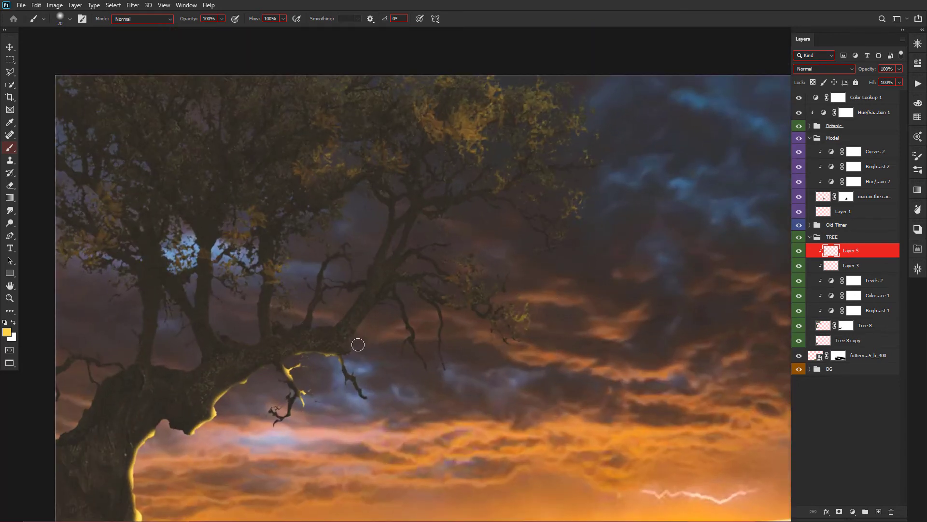
{"action": "mouse_move", "coordinate": [357, 344]}
{"action": "left_mouse_down"}
{"action": "mouse_move", "coordinate": [365, 321]}
{"action": "mouse_move", "coordinate": [389, 304]}
{"action": "mouse_move", "coordinate": [440, 321]}
{"action": "left_mouse_up"}
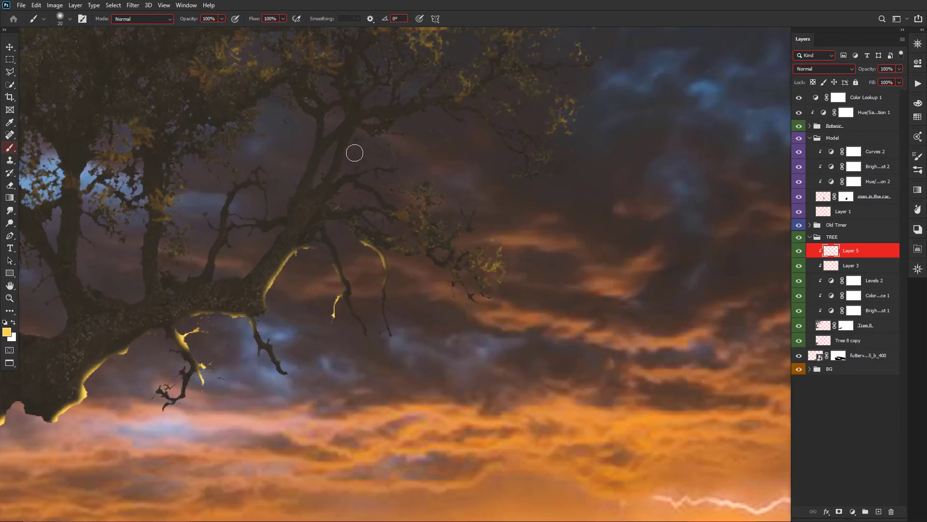
- With a smaller brush, rim-light the thin upper, upper-right and left branches
{"action": "right_click", "coordinate": [385, 227], "text": "alt"}
{"action": "left_click_drag", "start_coordinate": [427, 111], "coordinate": [338, 154]}
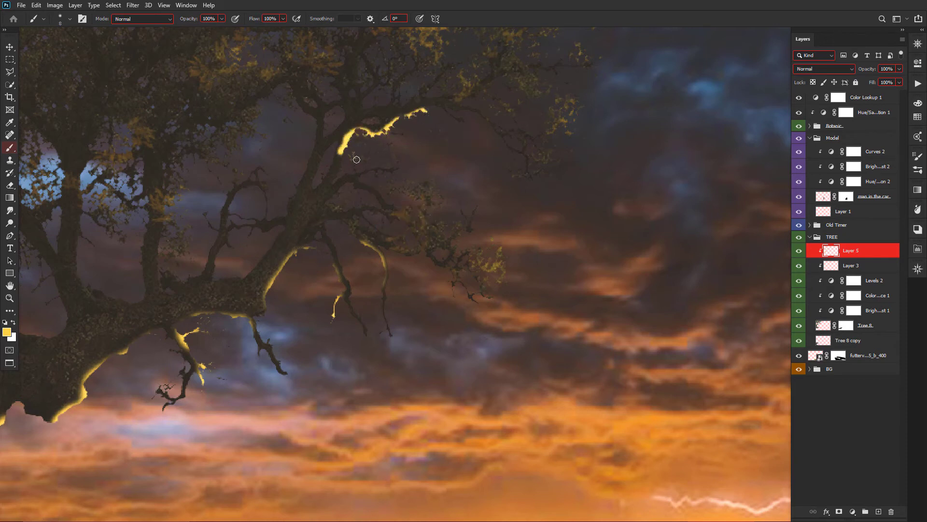
{"action": "key", "text": "ctrl+z"}
{"action": "left_click_drag", "start_coordinate": [397, 118], "coordinate": [377, 138]}
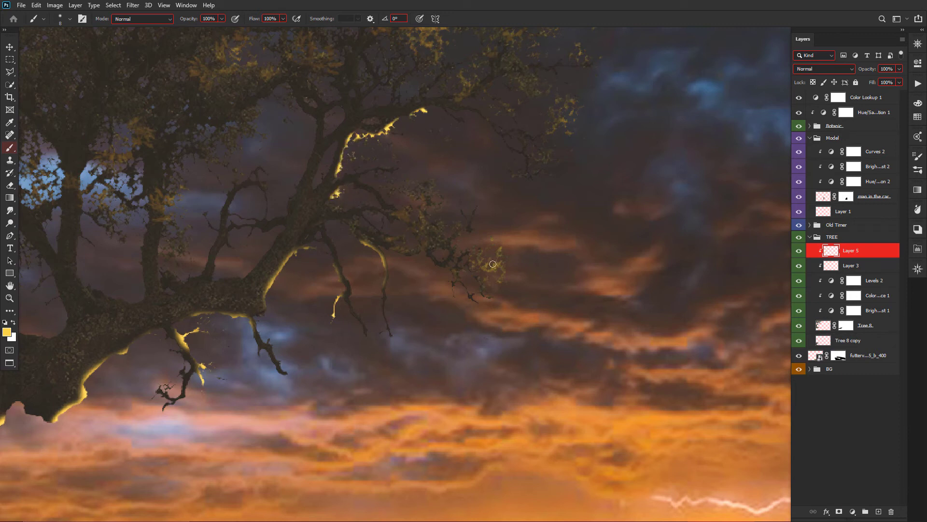
{"action": "left_click_drag", "start_coordinate": [568, 65], "coordinate": [590, 66]}
{"action": "left_click_drag", "start_coordinate": [223, 244], "coordinate": [217, 267]}
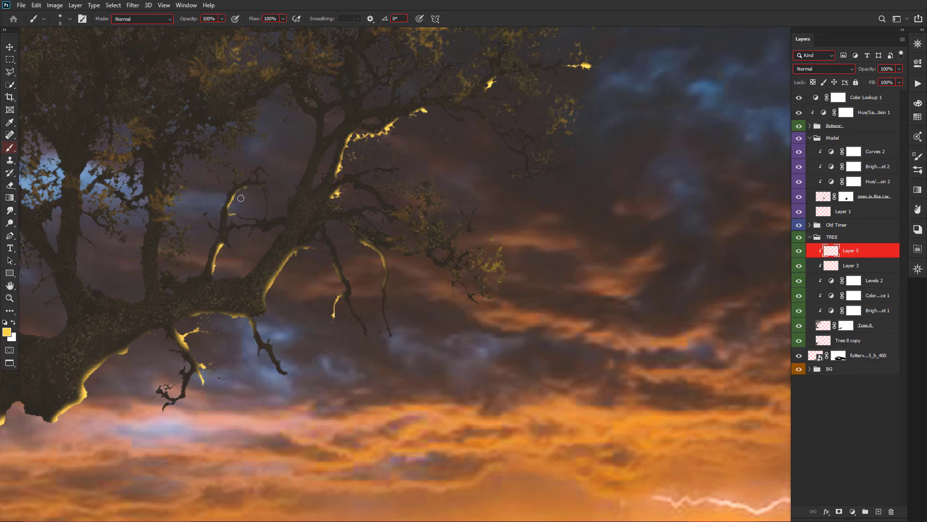
{"action": "key", "text": "ctrl+minus"}
{"action": "key", "text": "ctrl+minus"}
{"action": "key", "text": "ctrl+minus"}
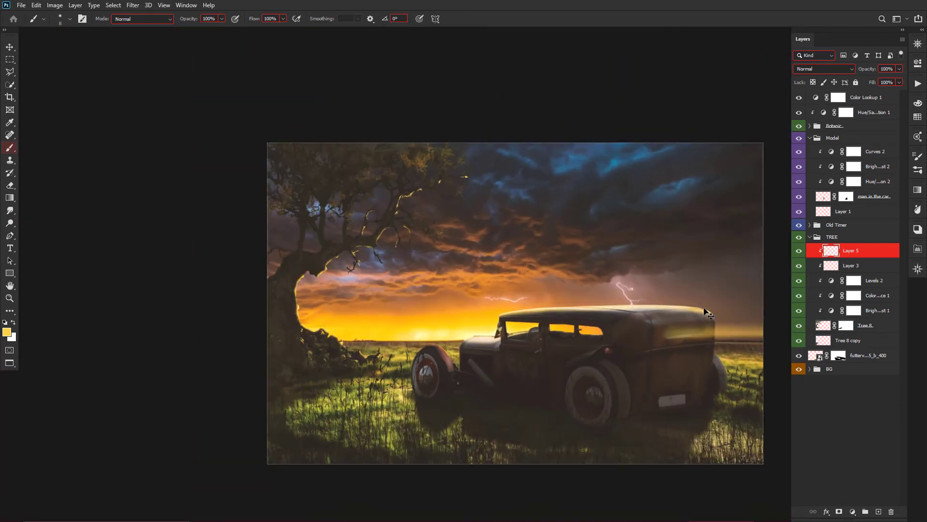
{"action": "scroll", "coordinate": [705, 313], "scroll_direction": "up", "scroll_amount": 1}
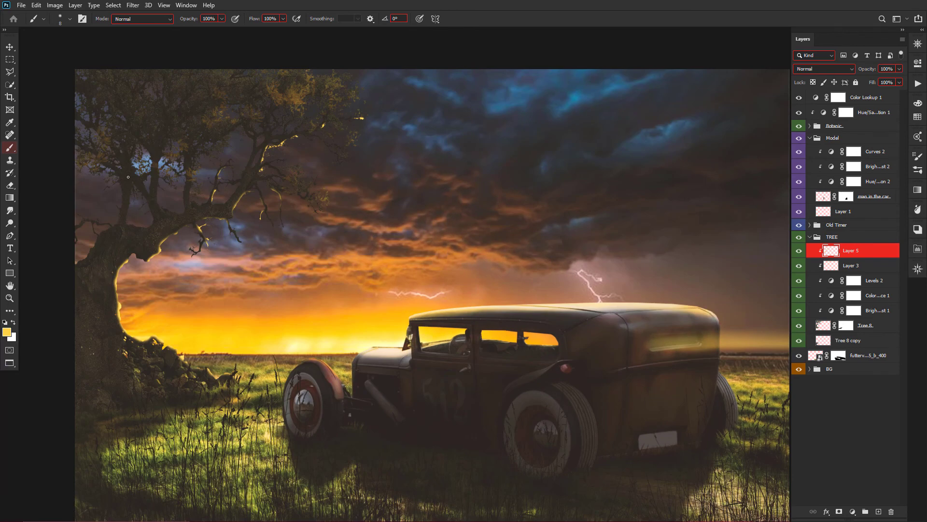
{"action": "scroll", "coordinate": [128, 177], "scroll_direction": "up", "scroll_amount": 1}
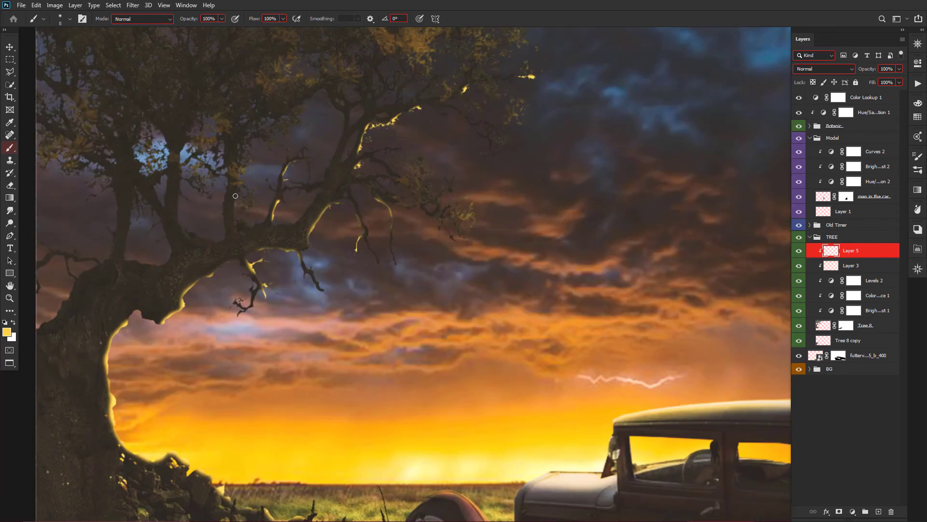
{"action": "left_click_drag", "start_coordinate": [234, 214], "coordinate": [240, 227]}
- Erase excess glow from the left branch, then extend the rim light up a branch and onto a twig tip
{"action": "key", "text": "e"}
{"action": "mouse_move", "coordinate": [207, 244]}
{"action": "left_mouse_down"}
{"action": "mouse_move", "coordinate": [180, 242]}
{"action": "mouse_move", "coordinate": [165, 218]}
{"action": "left_mouse_up"}
{"action": "left_click_drag", "start_coordinate": [228, 240], "coordinate": [234, 238]}
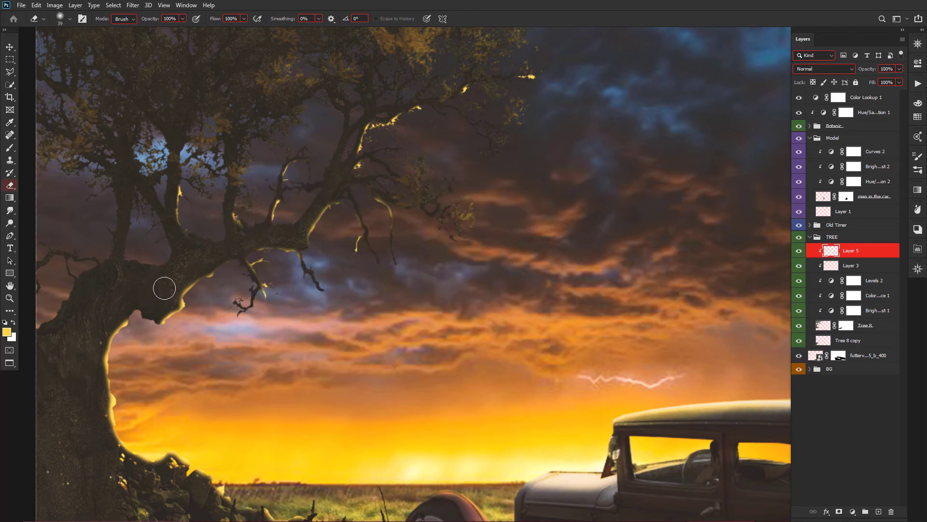
{"action": "key", "text": "b"}
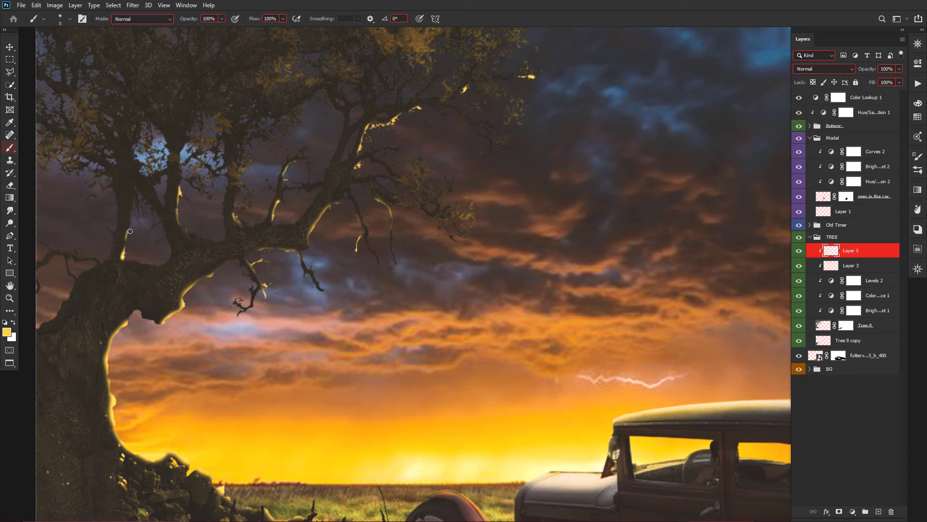
{"action": "left_click_drag", "start_coordinate": [133, 206], "coordinate": [136, 188]}
{"action": "key", "text": "e"}
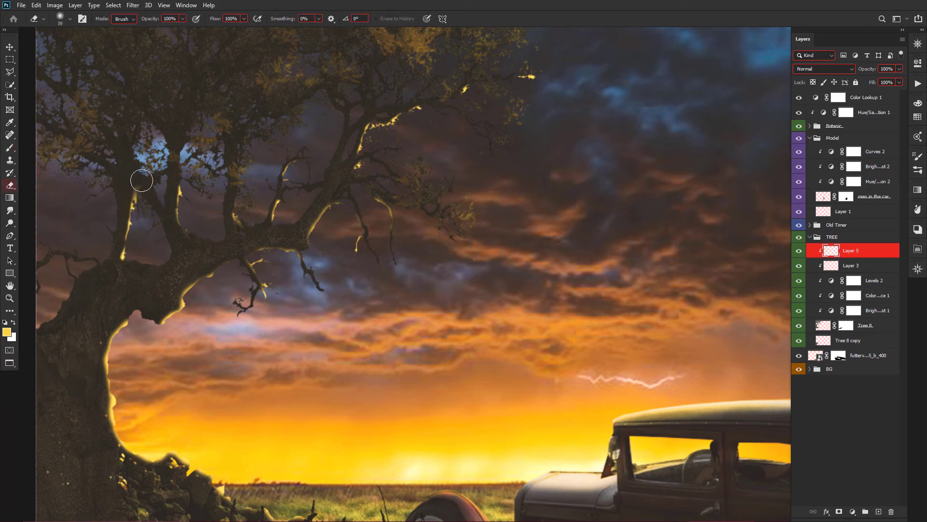
{"action": "key", "text": "b"}
{"action": "scroll", "coordinate": [460, 160], "scroll_direction": "down", "scroll_amount": 3}
{"action": "scroll", "coordinate": [134, 275], "scroll_direction": "up", "scroll_amount": 3}
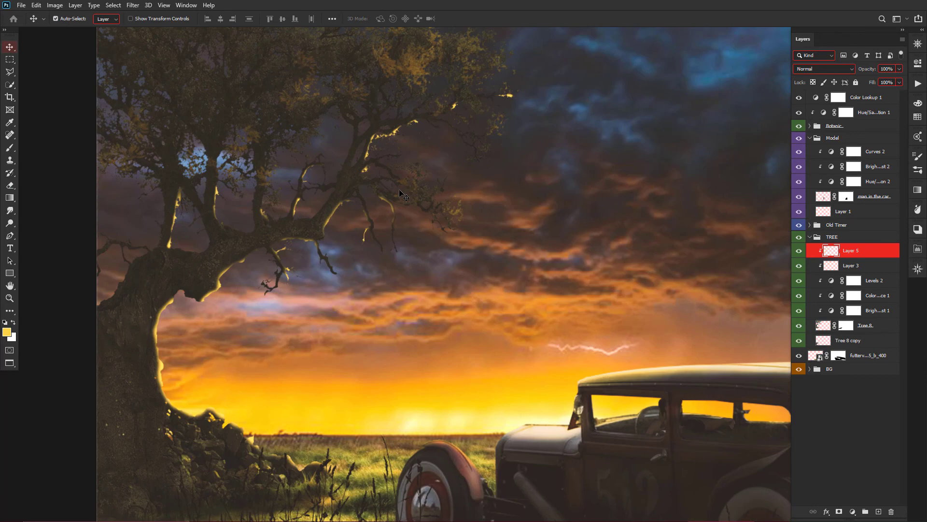
{"action": "left_click", "coordinate": [106, 250]}
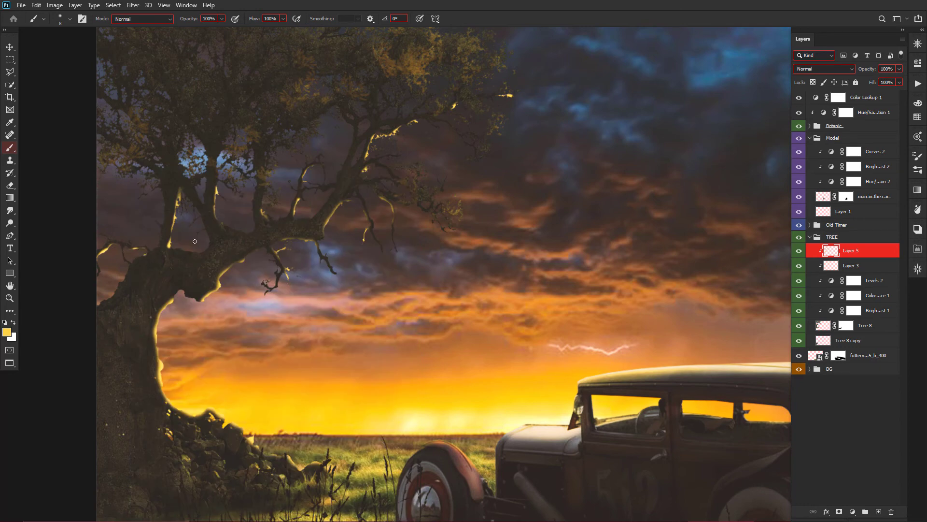
{"action": "key", "text": "v"}
{"action": "key", "text": "ctrl+0"}
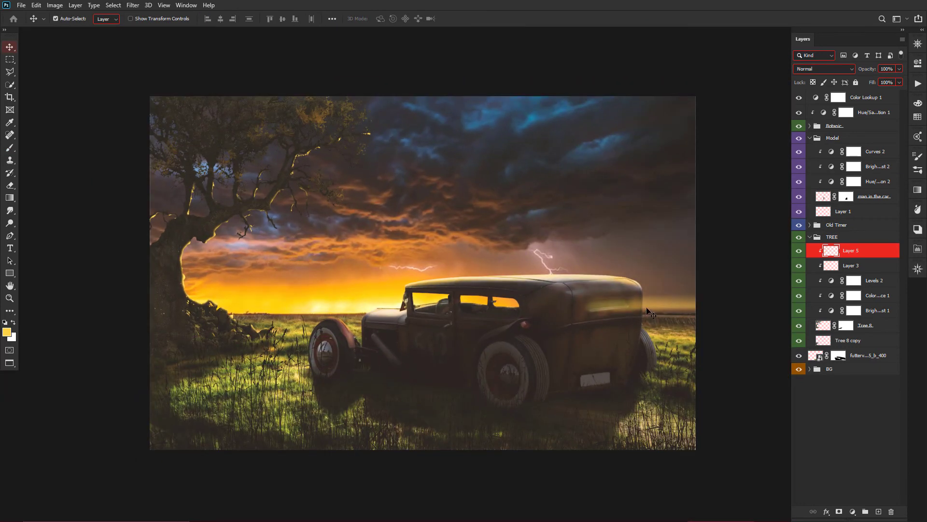
- Collapse the layer groups and stamp all visible layers onto a new layer above Color Lookup 1
{"action": "left_click", "coordinate": [302, 358]}
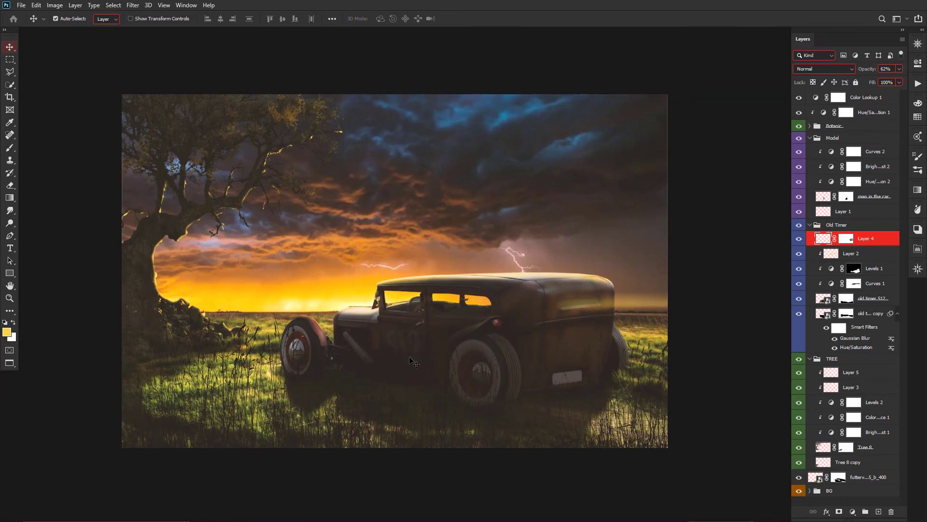
{"action": "left_click", "coordinate": [852, 99]}
{"action": "left_click", "coordinate": [810, 137]}
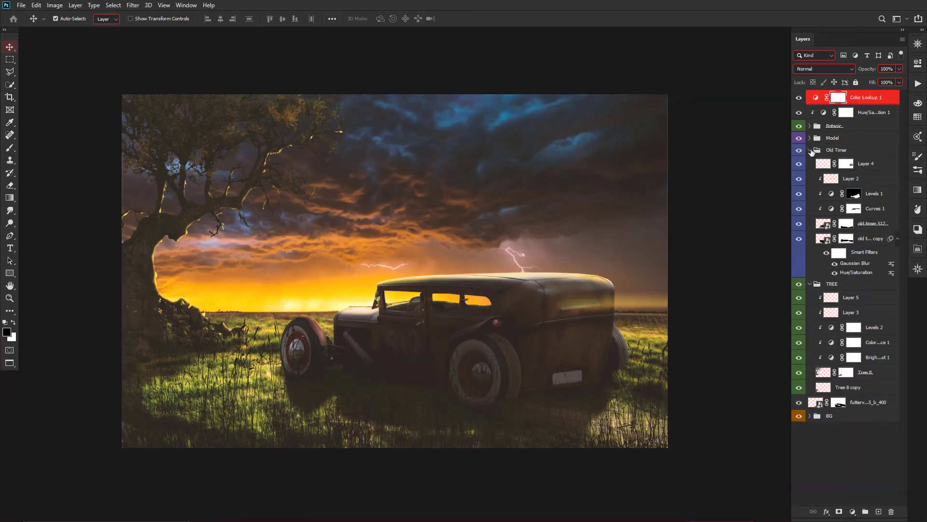
{"action": "left_click", "coordinate": [810, 162]}
{"action": "key", "text": "ctrl+shift+alt+e"}
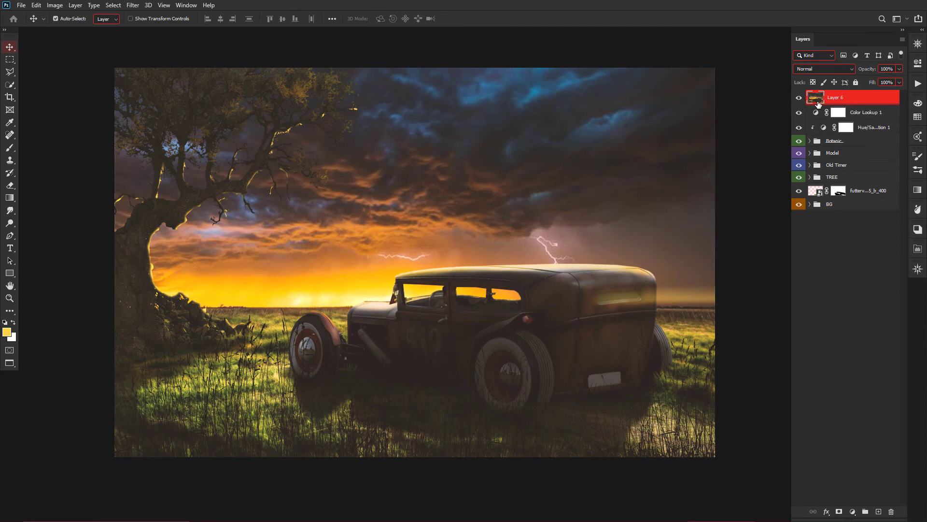
- Apply the Exposure X2 Slide Film (mild) look at 50% opacity and stamp visible again
{"action": "left_click", "coordinate": [131, 5]}
{"action": "left_click", "coordinate": [273, 212]}
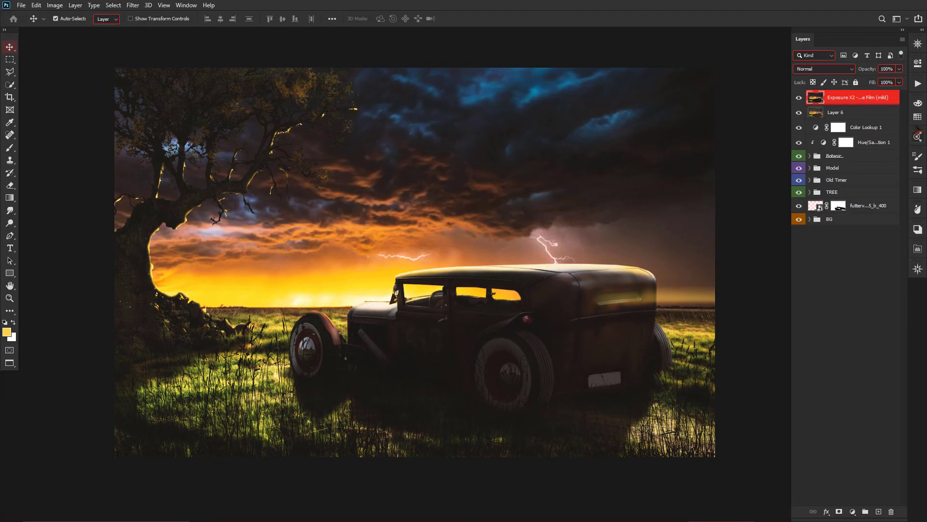
{"action": "type", "text": "0"}
{"action": "key", "text": "Return"}
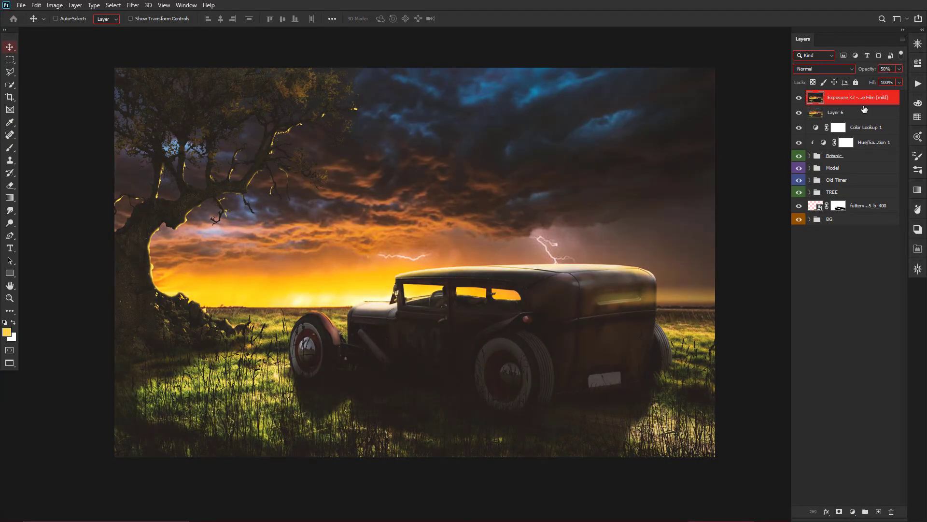
{"action": "key", "text": "ctrl+alt+shift+e"}
{"action": "left_click", "coordinate": [133, 5]}
{"action": "mouse_move", "coordinate": [151, 220]}
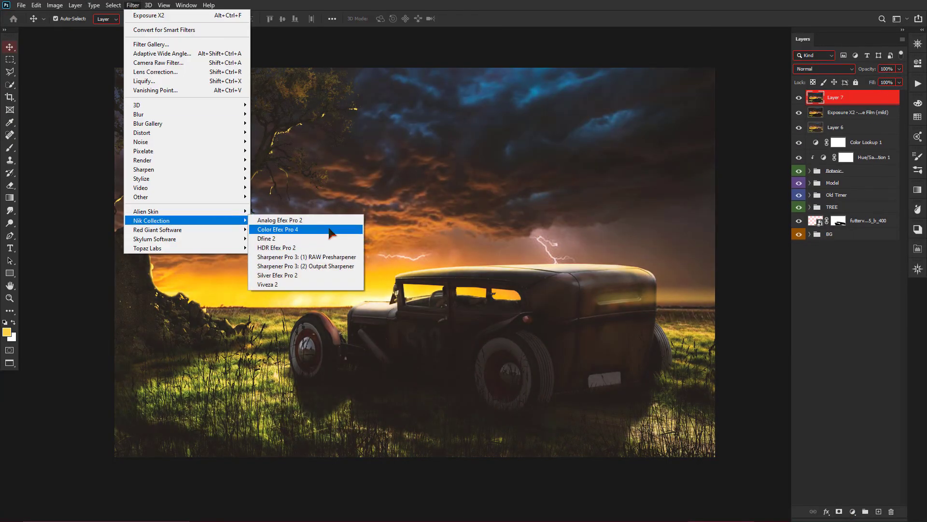
- Apply Color Efex Pro 4 Cross Processing to the merged layer and rename it 'original'
{"action": "left_click", "coordinate": [331, 231]}
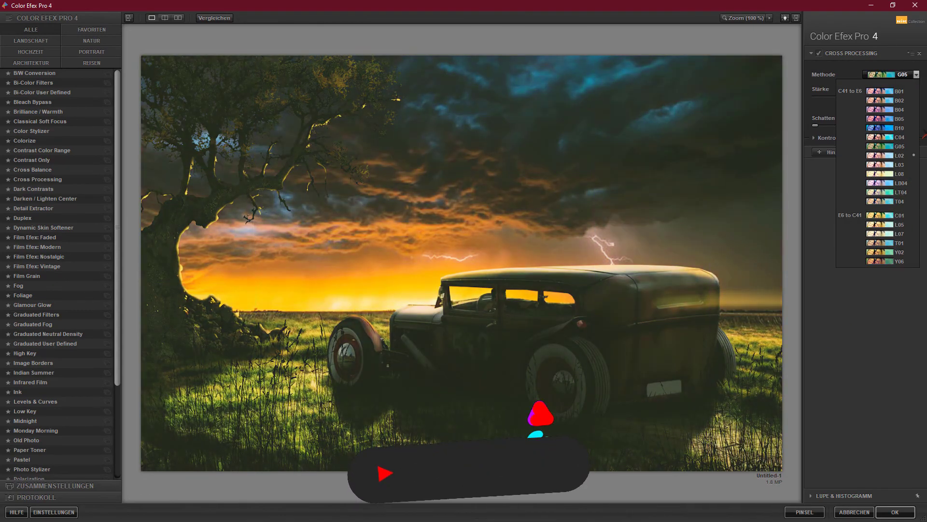
{"action": "left_click", "coordinate": [888, 156]}
{"action": "left_click", "coordinate": [895, 512]}
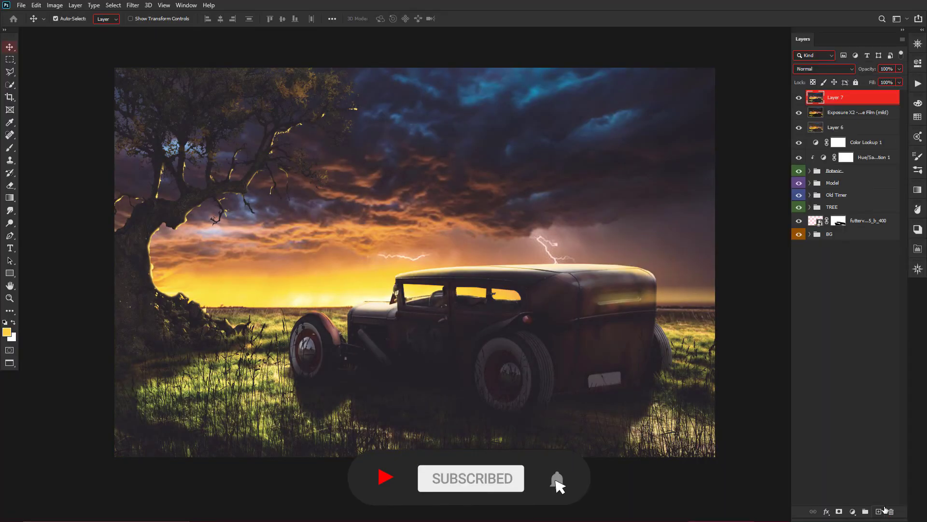
{"action": "double_click", "coordinate": [835, 97]}
{"action": "type", "text": "original"}
{"action": "key", "text": "Return"}
- Run the Copper action and lower the Coloring group's opacity to 62%
{"action": "scroll", "coordinate": [623, 265], "scroll_direction": "up", "scroll_amount": 1}
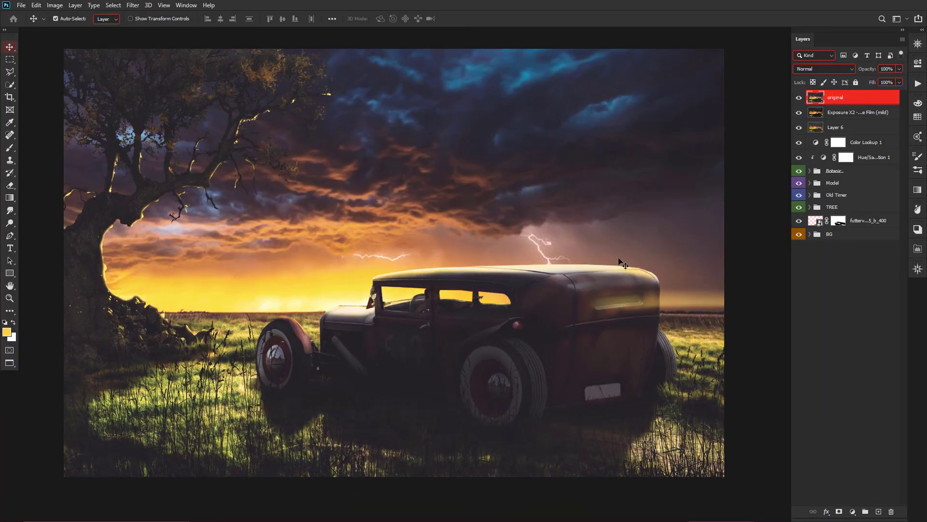
{"action": "left_click", "coordinate": [918, 83]}
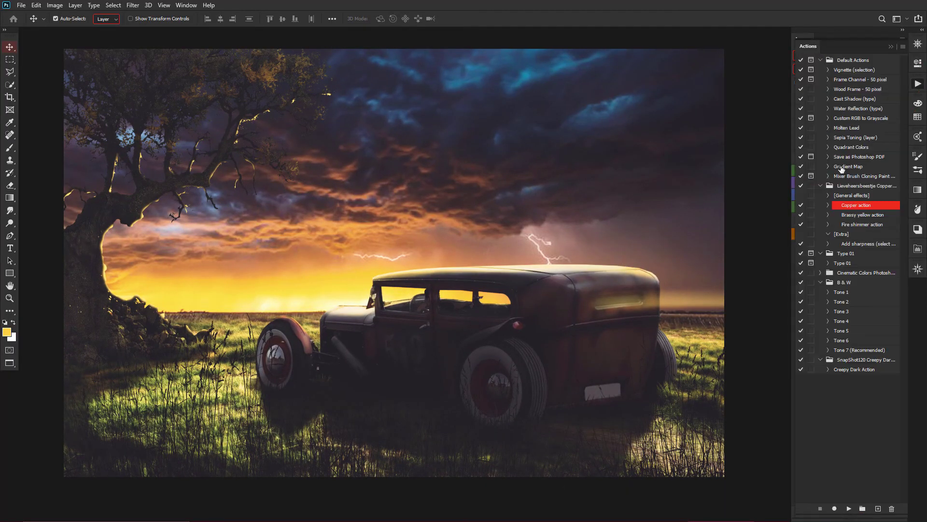
{"action": "left_click", "coordinate": [850, 509]}
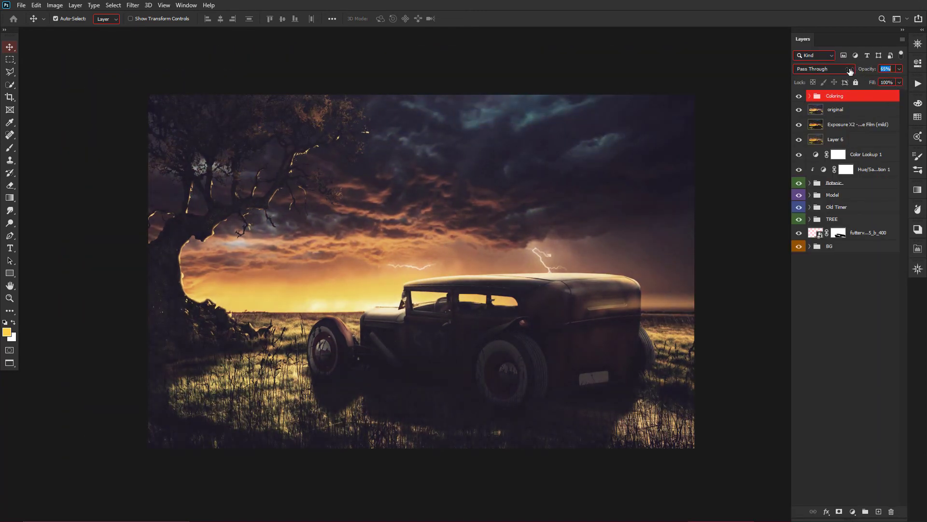
{"action": "left_click_drag", "start_coordinate": [850, 71], "coordinate": [847, 72]}
{"action": "key", "text": "ctrl+plus"}
{"action": "key", "text": "ctrl+plus"}
{"action": "key", "text": "b"}
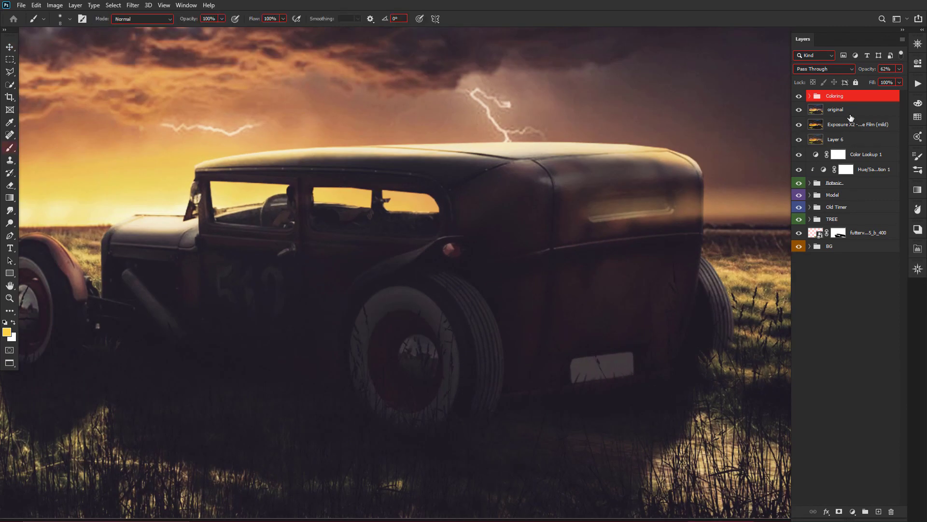
{"action": "key", "text": "alt+bracketleft"}
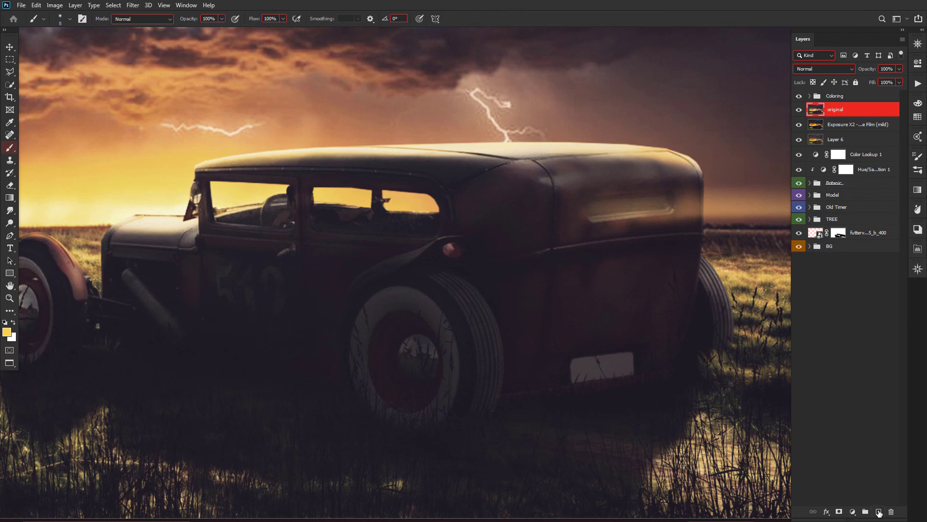
- On a new layer, stamp the black winged logo on the plate, tilted, at about 56% opacity
{"action": "left_click", "coordinate": [879, 512]}
{"action": "right_click", "coordinate": [613, 287]}
{"action": "left_click", "coordinate": [652, 294]}
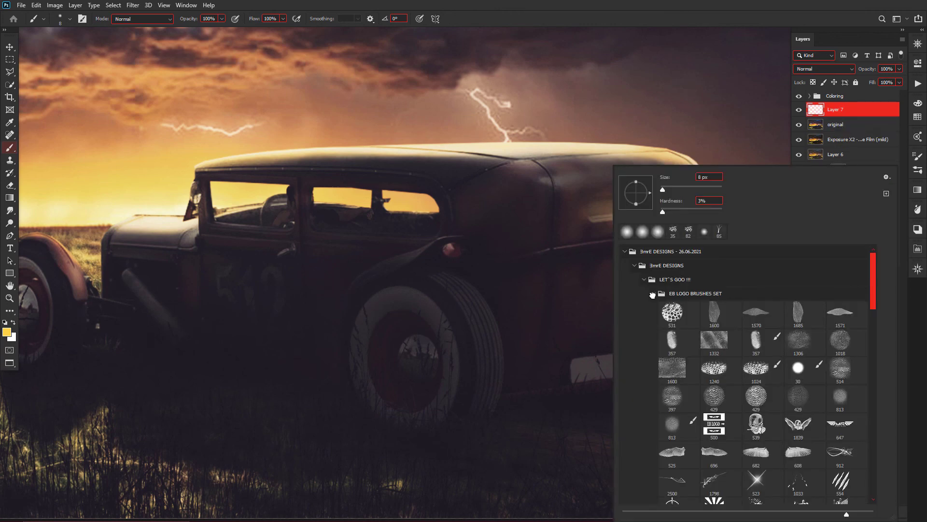
{"action": "left_click", "coordinate": [840, 425]}
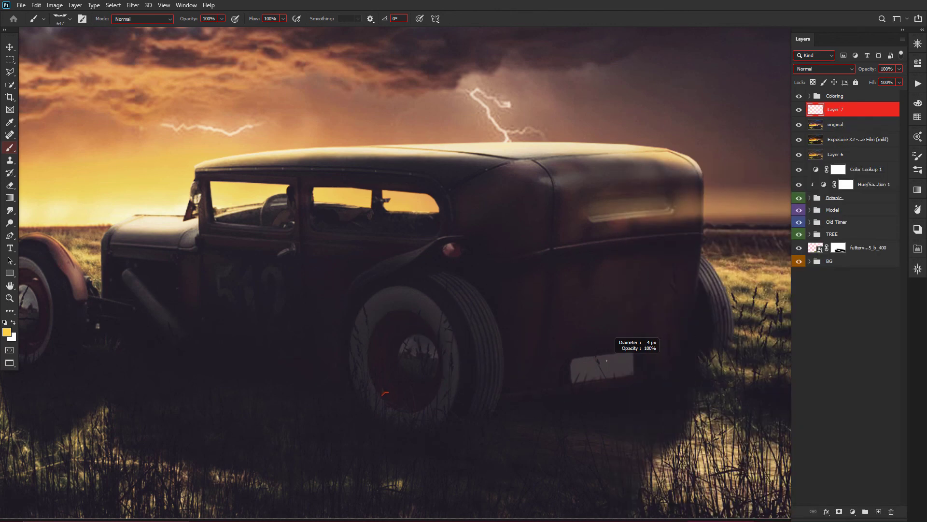
{"action": "key", "text": "d"}
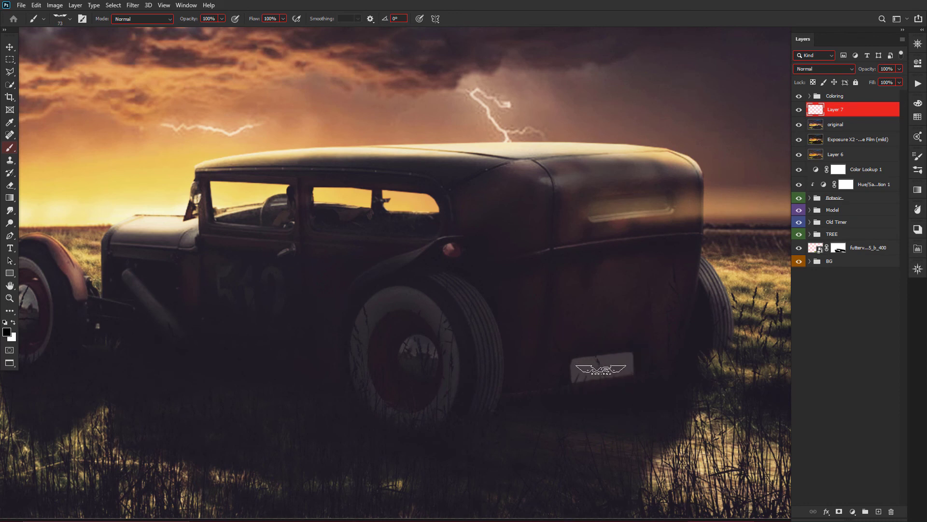
{"action": "left_click", "coordinate": [602, 369]}
{"action": "key", "text": "ctrl+t"}
{"action": "left_click_drag", "start_coordinate": [639, 366], "coordinate": [633, 367]}
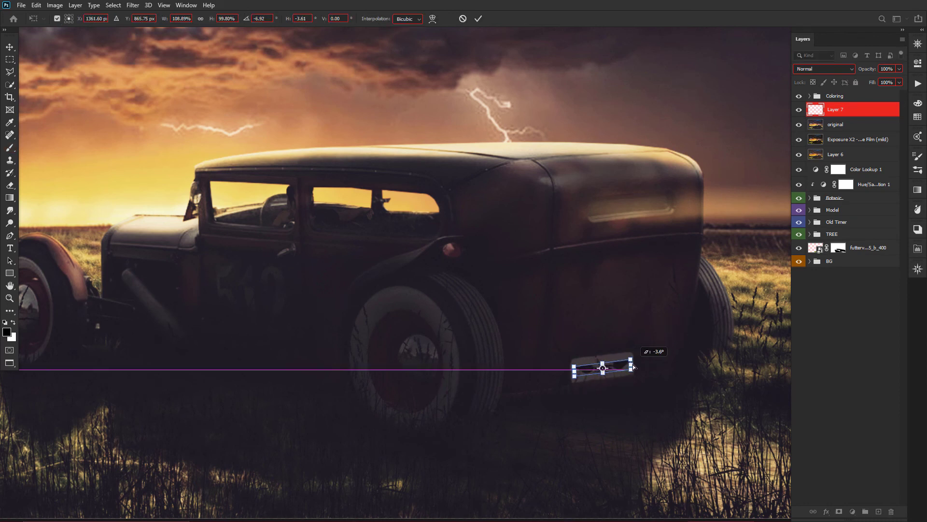
{"action": "key", "text": "Return"}
{"action": "key", "text": "v"}
{"action": "key", "text": "ctrl+0"}
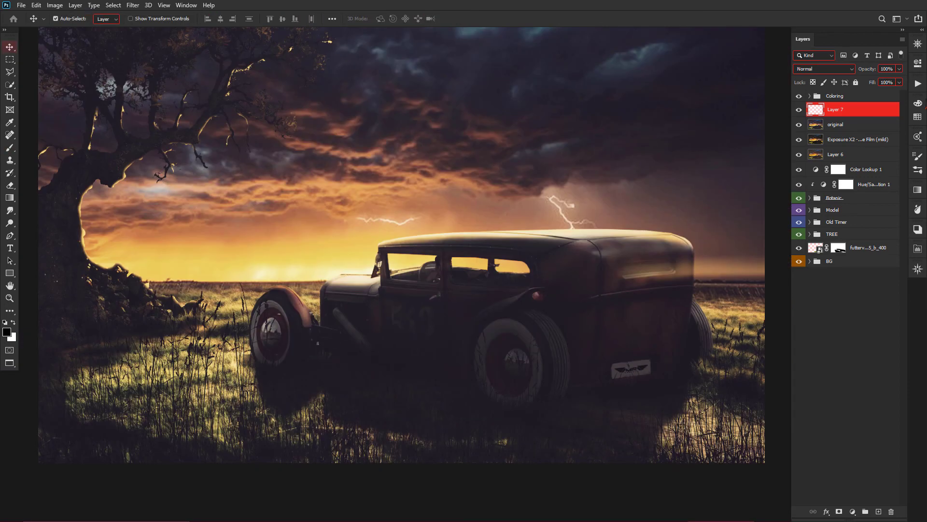
{"action": "left_click_drag", "start_coordinate": [872, 72], "coordinate": [864, 71]}
- On another new layer, stamp a white logo, shrink it to a third, and place it bottom-right
{"action": "key", "text": "ctrl+minus"}
{"action": "key", "text": "b"}
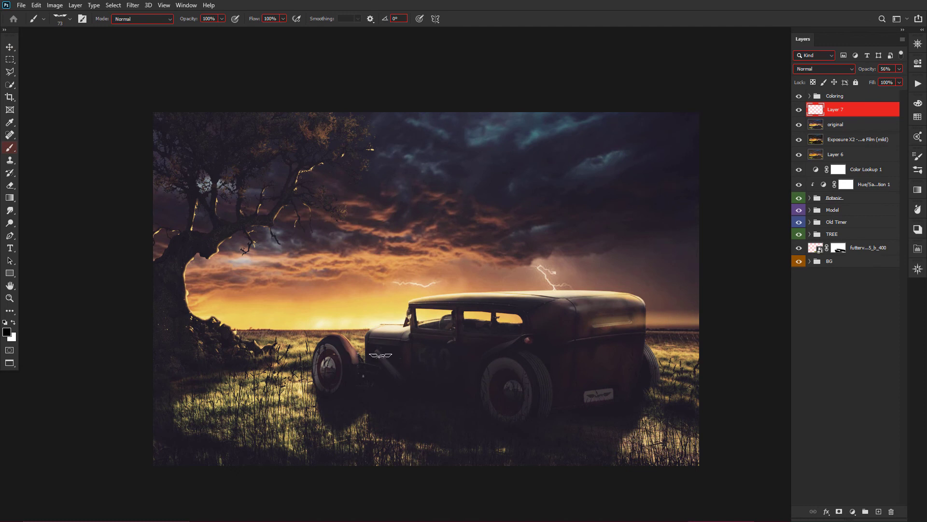
{"action": "key", "text": "alt+bracketright"}
{"action": "key", "text": "ctrl+shift+alt+n"}
{"action": "key", "text": "x"}
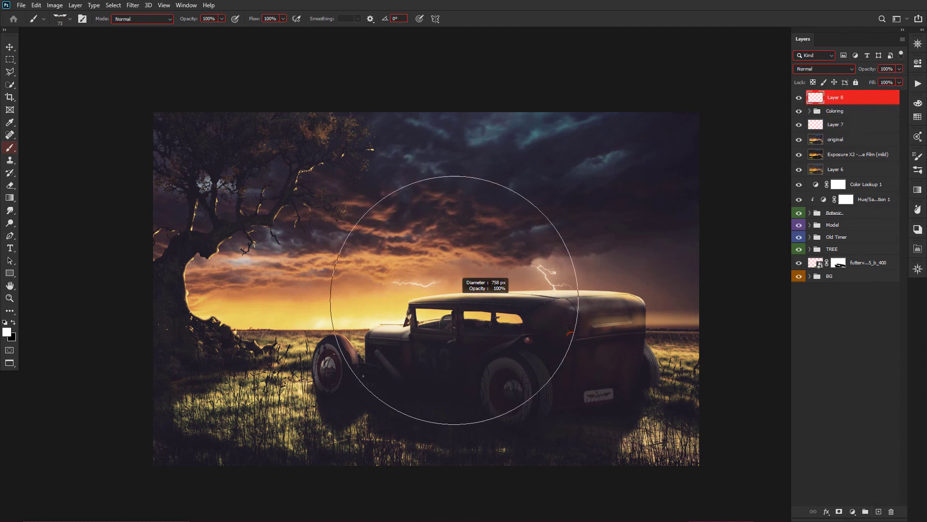
{"action": "left_click", "coordinate": [471, 278]}
{"action": "key", "text": "ctrl+t"}
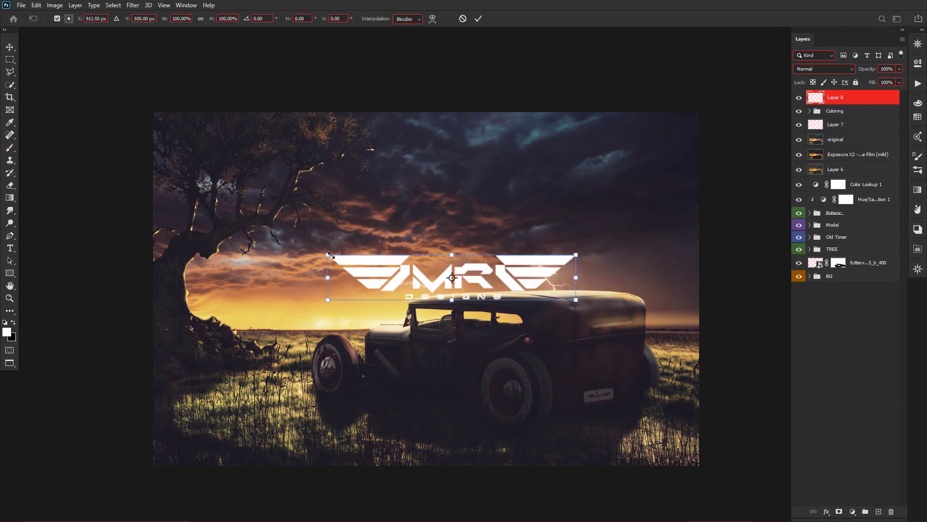
{"action": "left_click_drag", "start_coordinate": [326, 302], "coordinate": [413, 303]}
{"action": "left_click_drag", "start_coordinate": [451, 278], "coordinate": [678, 460]}
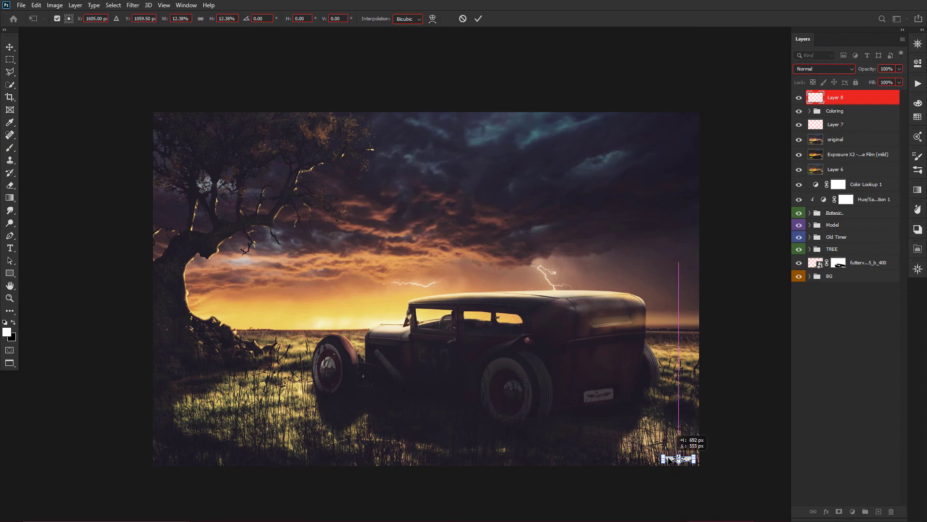
{"action": "key", "text": "Return"}
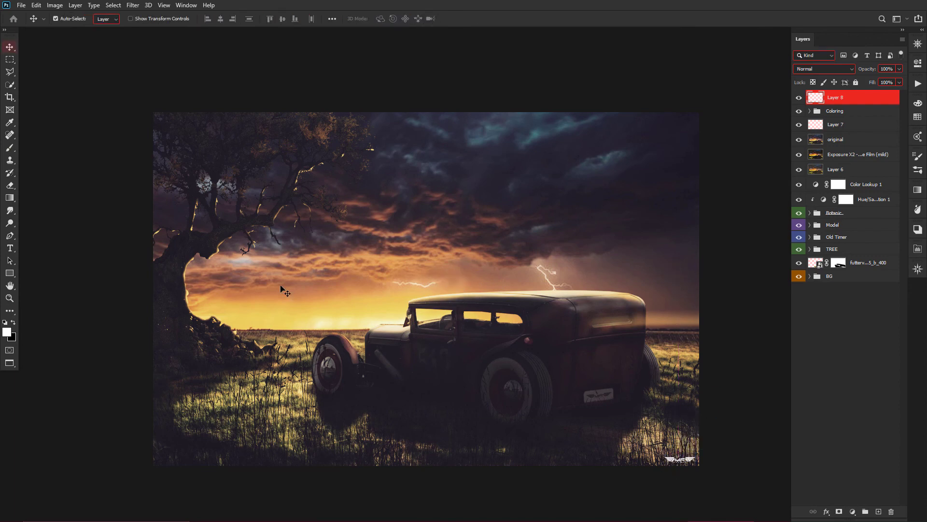
{"action": "key", "text": "b"}
{"action": "right_click", "coordinate": [363, 130]}
{"action": "key", "text": "Escape"}
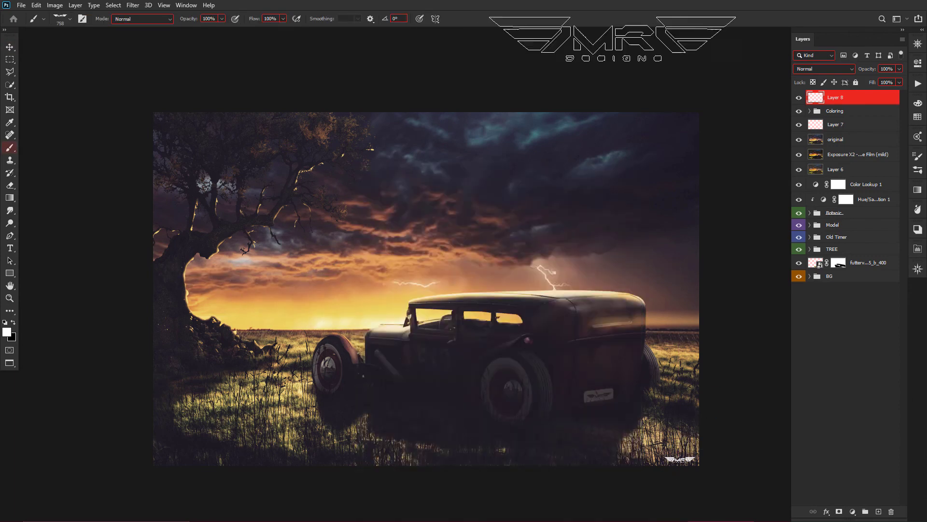
{"action": "key", "text": "v"}
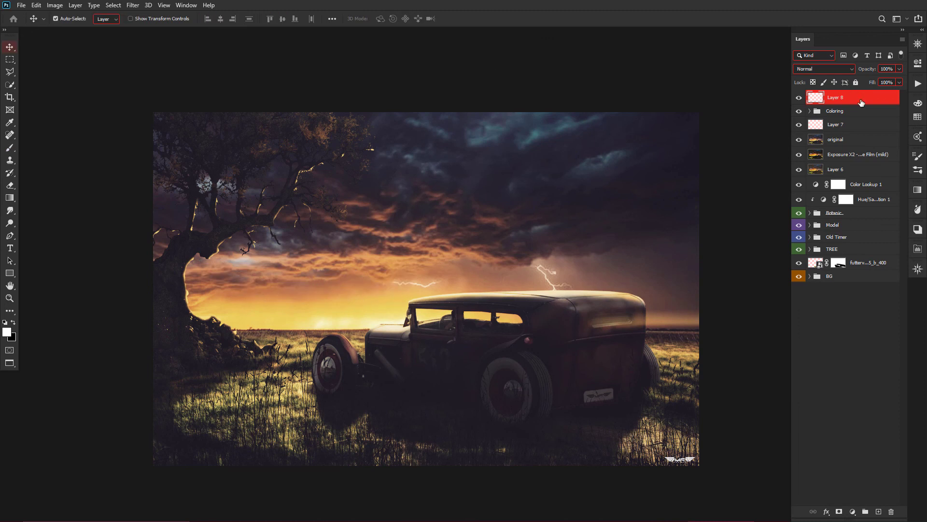
- Place the birds image scaled down above the horizon left of the car at 63% opacity
{"action": "left_click_drag", "start_coordinate": [631, 296], "coordinate": [445, 309]}
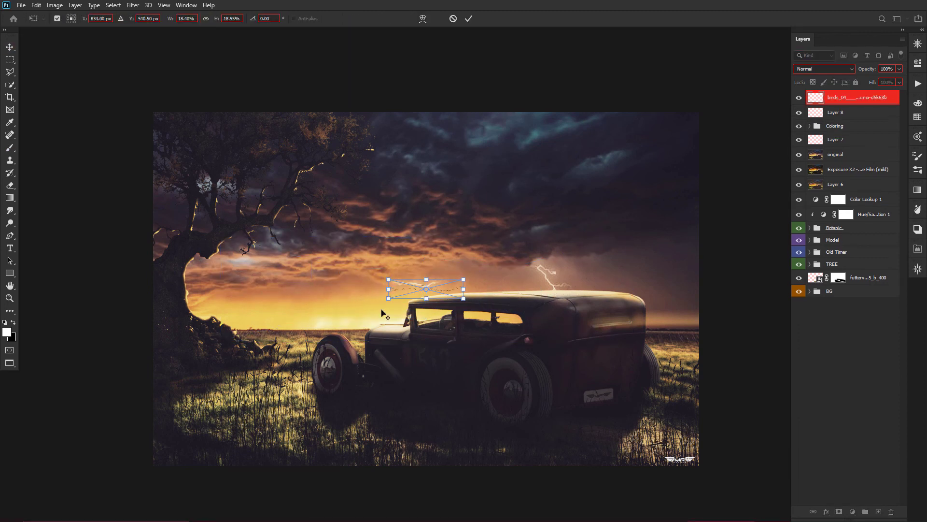
{"action": "mouse_move", "coordinate": [387, 309]}
{"action": "left_mouse_down"}
{"action": "mouse_move", "coordinate": [314, 310]}
{"action": "mouse_move", "coordinate": [327, 311]}
{"action": "mouse_move", "coordinate": [323, 303]}
{"action": "left_mouse_up"}
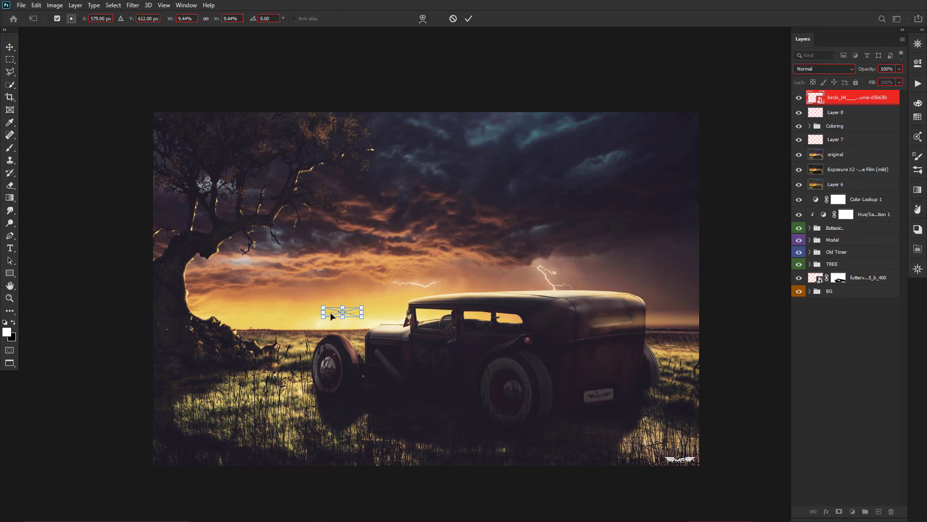
{"action": "key", "text": "Return"}
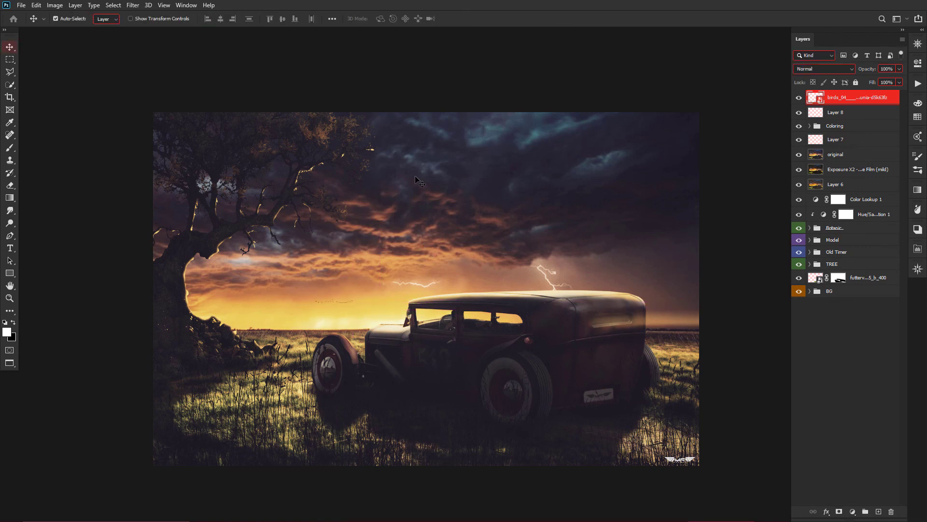
{"action": "key", "text": "ctrl+t"}
{"action": "left_click_drag", "start_coordinate": [346, 303], "coordinate": [285, 304]}
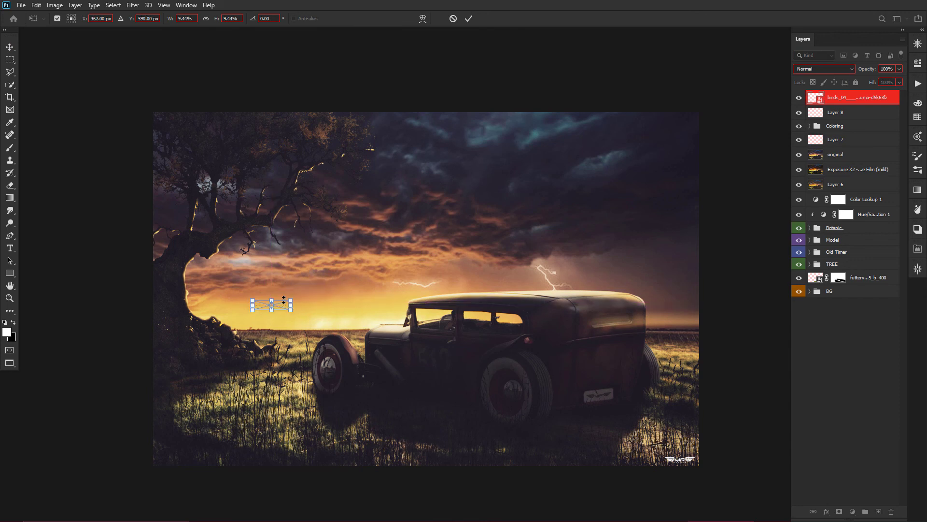
{"action": "key", "text": "Return"}
{"action": "left_click_drag", "start_coordinate": [867, 69], "coordinate": [845, 72]}
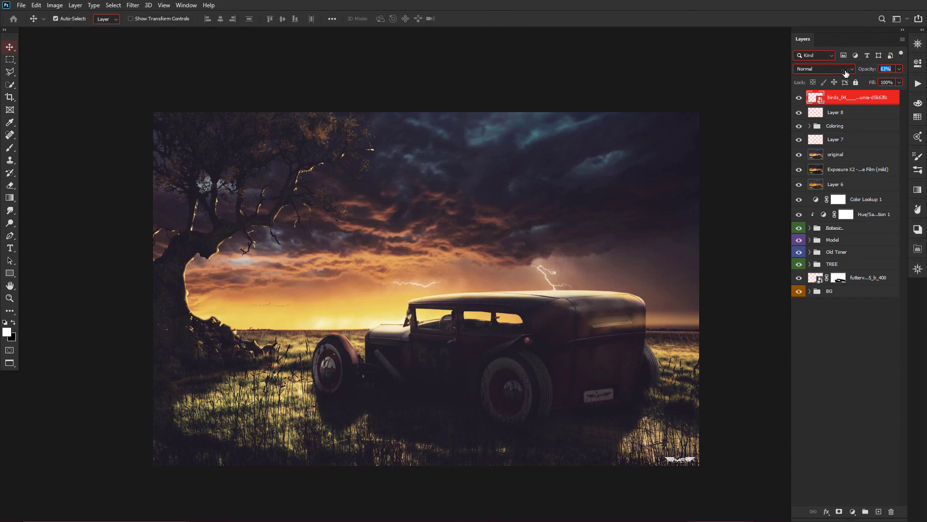